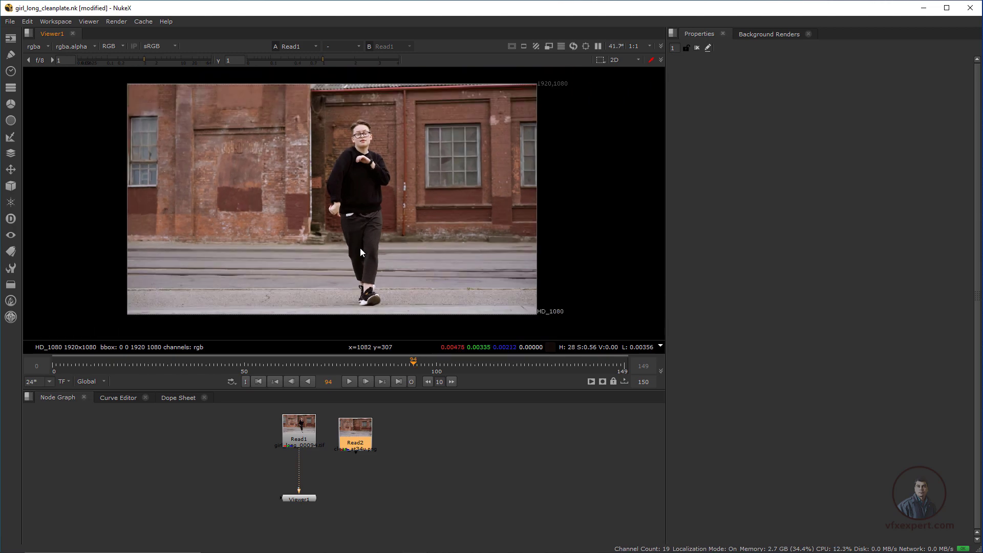
Scrub through the footage, go to frame 34 with the viewer connected to Read2, and place Viewer1 below that node.
drag(288, 371, 382, 402)
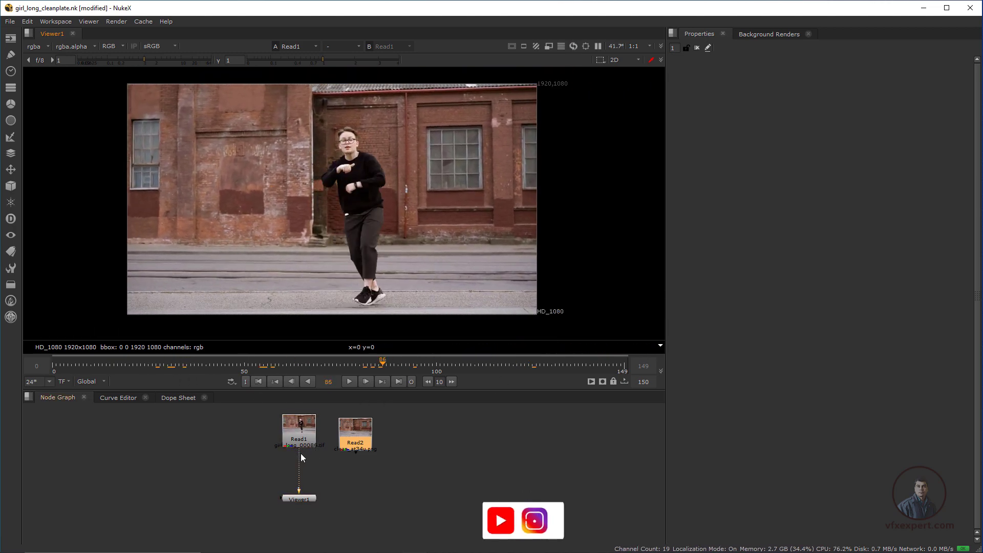
drag(302, 454, 353, 444)
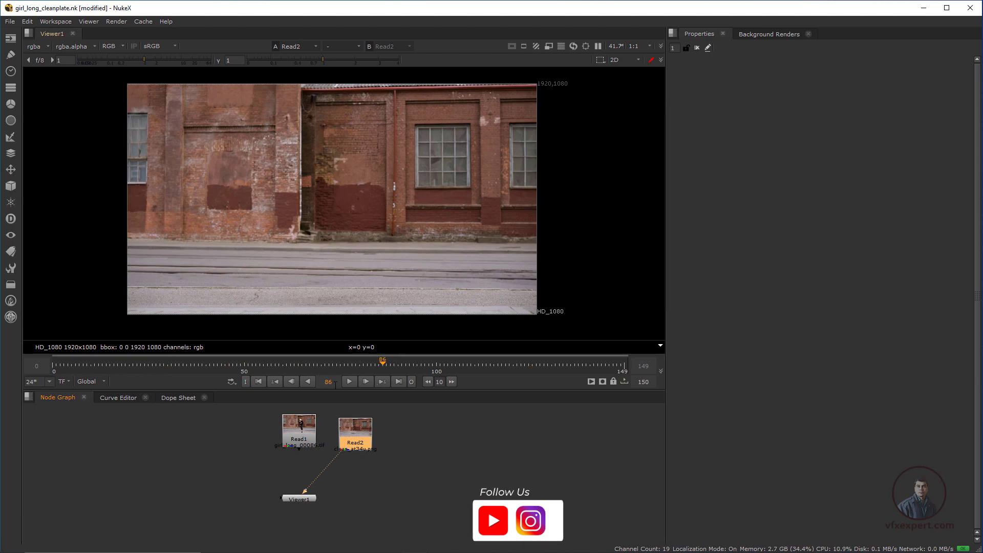
text(34)
key(Return)
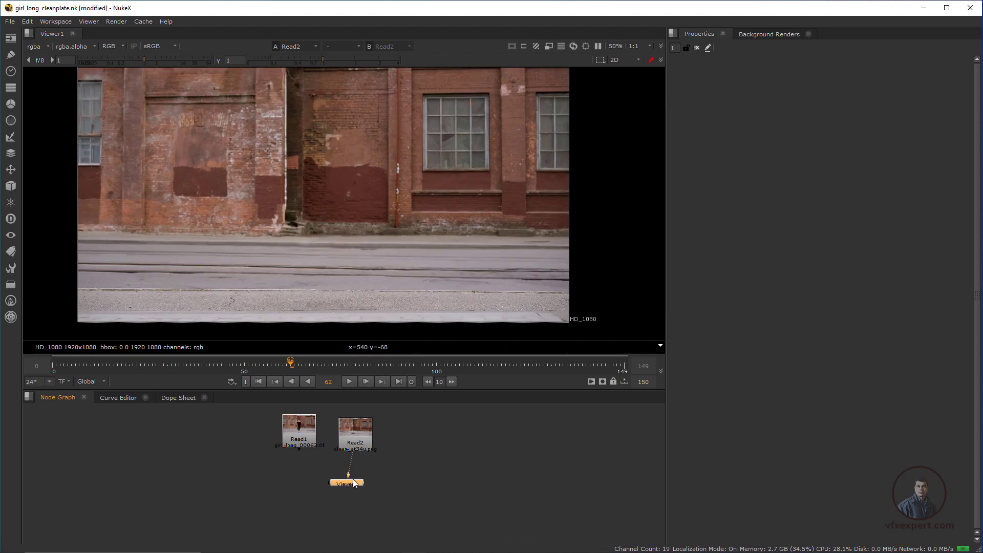
drag(353, 483, 360, 474)
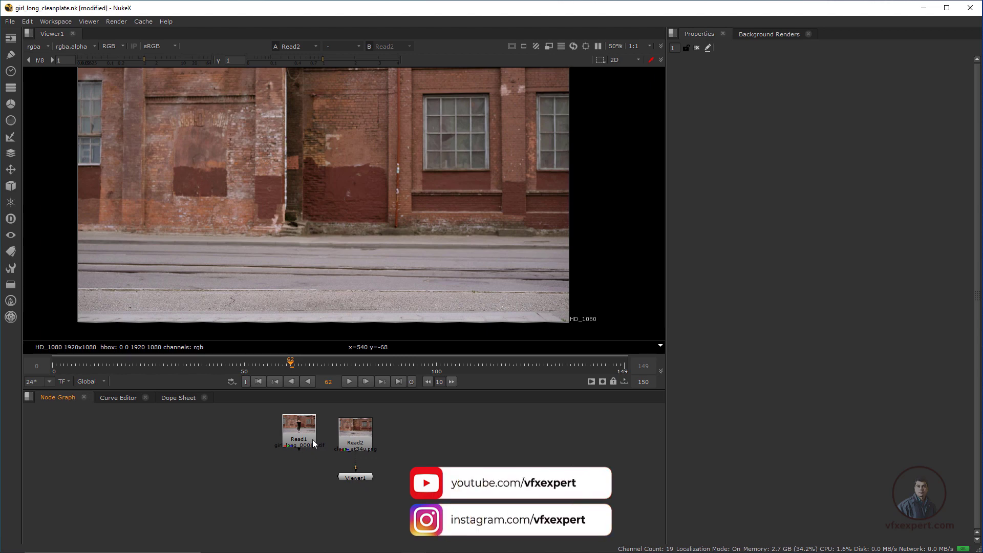
Align Read1 level with Read2 and connect Viewer1 to Read1 to review the original footage.
scroll(307, 446, up, 2)
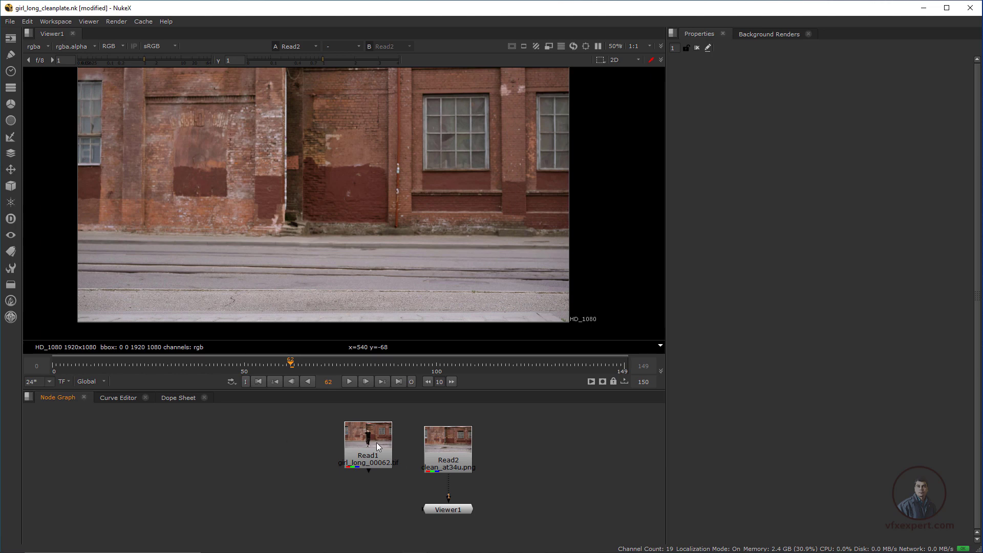
drag(376, 443, 390, 448)
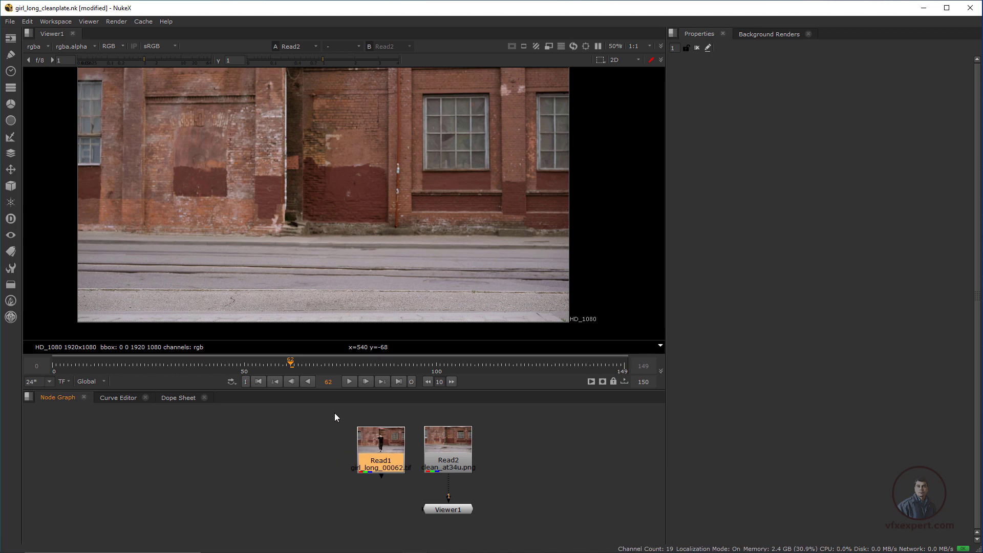
scroll(388, 451, up, 4)
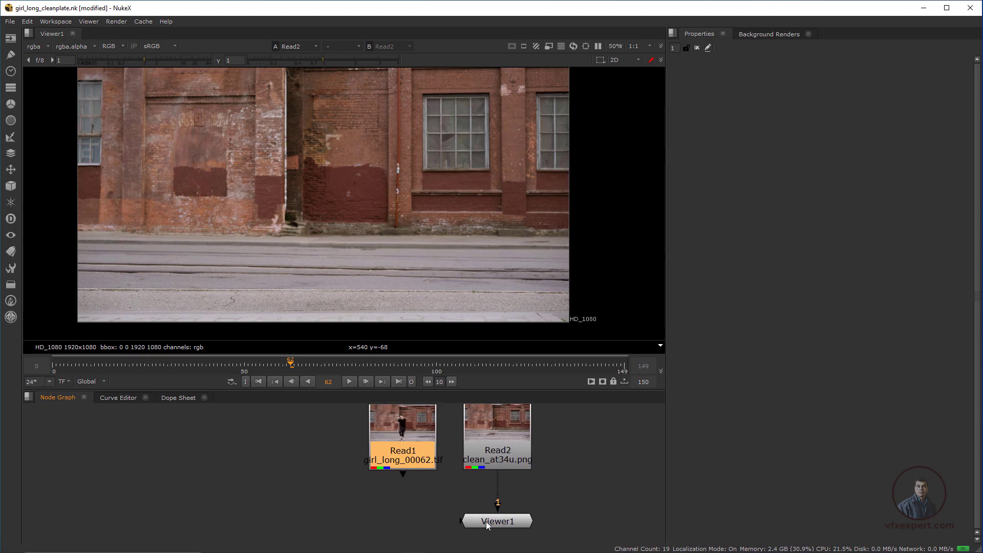
drag(487, 521, 442, 524)
drag(478, 476, 419, 433)
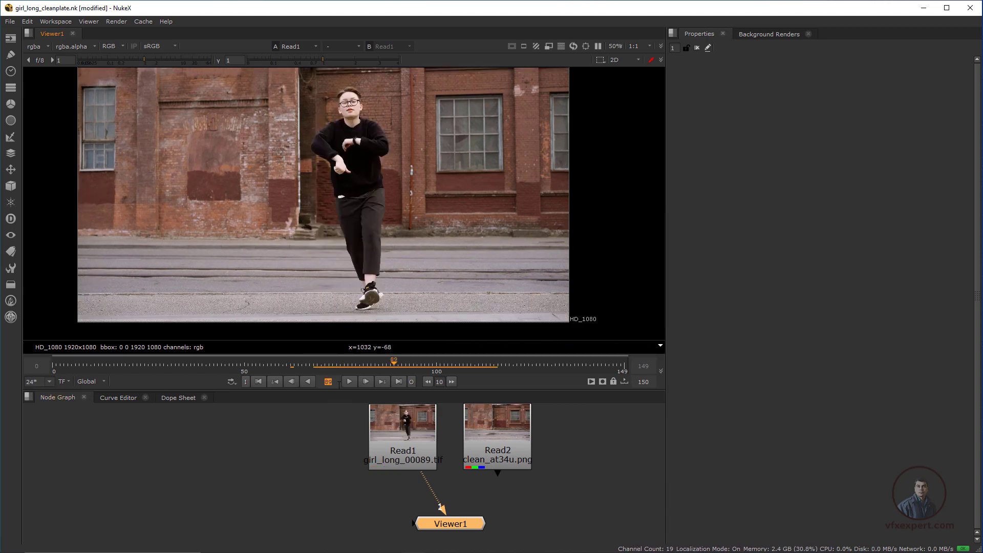
Go to frame 34 and place Viewer1 directly below Read1.
text(34)
key(Return)
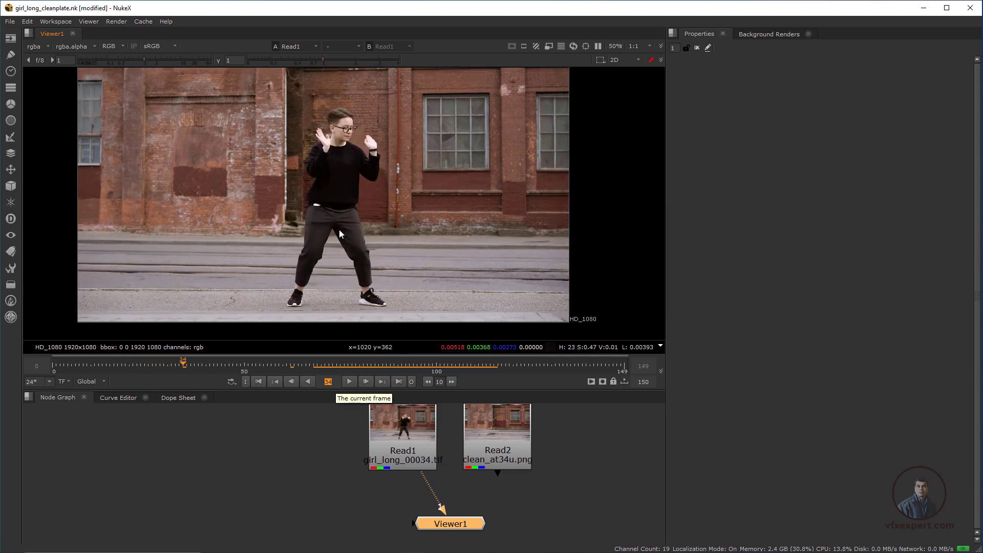
drag(449, 524, 403, 511)
click(415, 504)
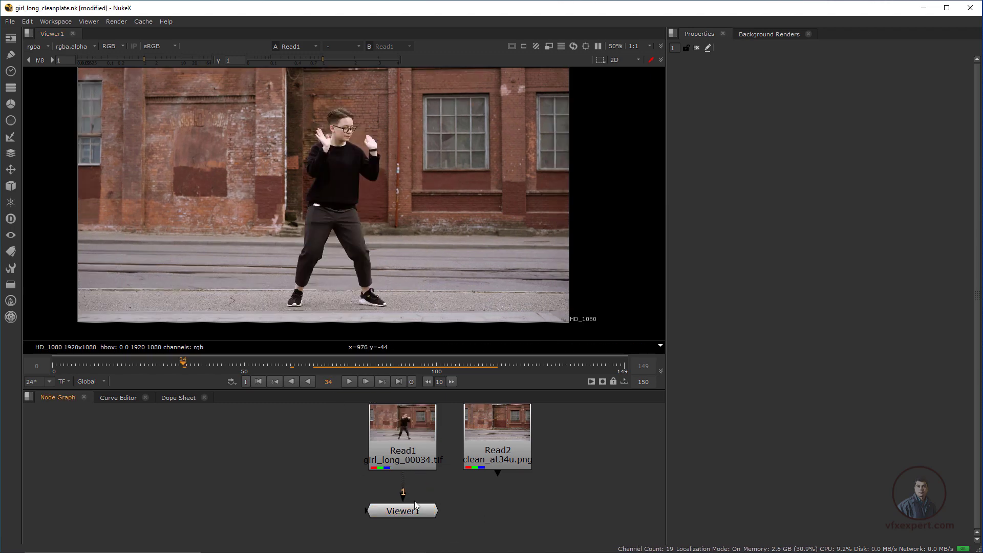
Add a RotoPaint node between Read1 and Viewer1 and activate its Clone tool.
click(395, 457)
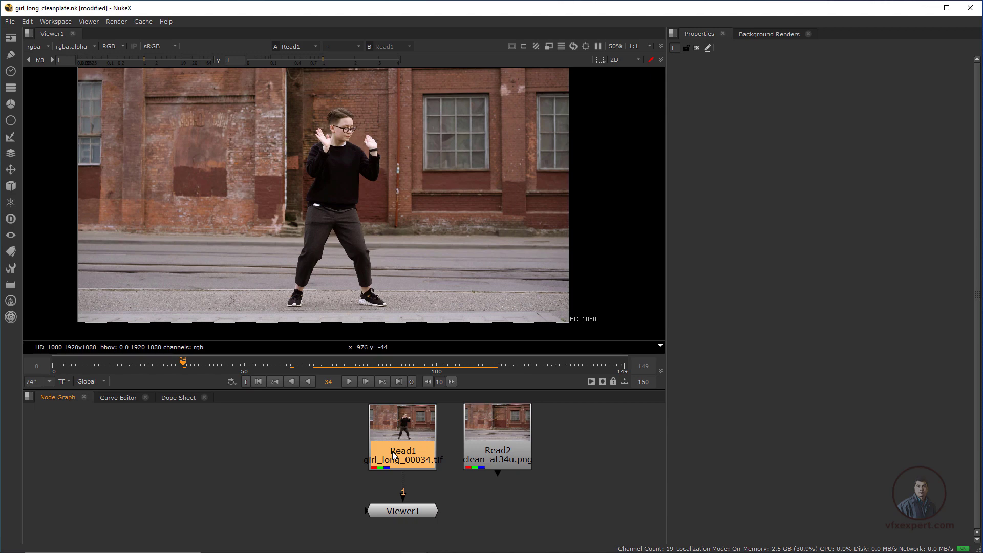
key(p)
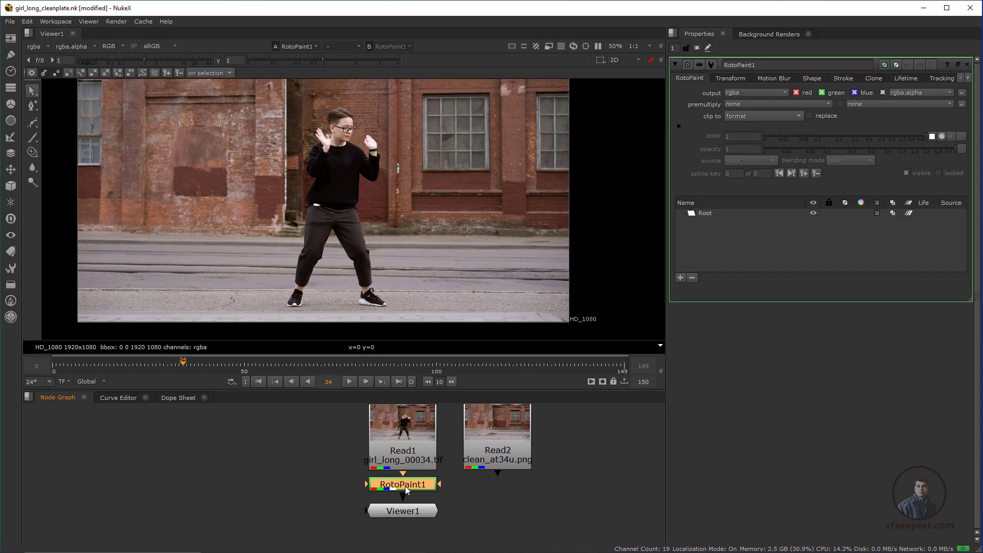
right_click(38, 155)
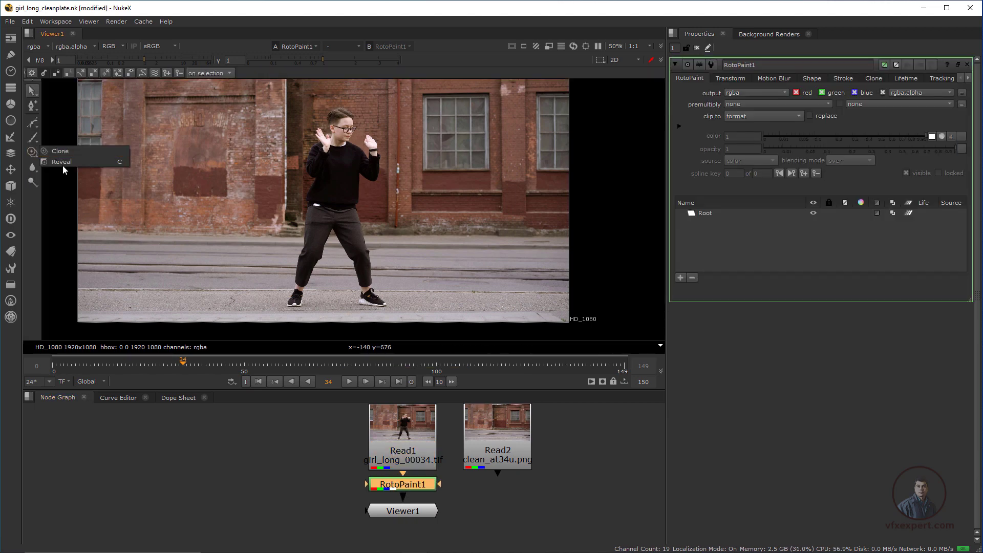
click(60, 151)
Lower the viewer gamma to 0.56 while focusing on the dancer's shoes and the surrounding pavement.
scroll(317, 267, up, 2)
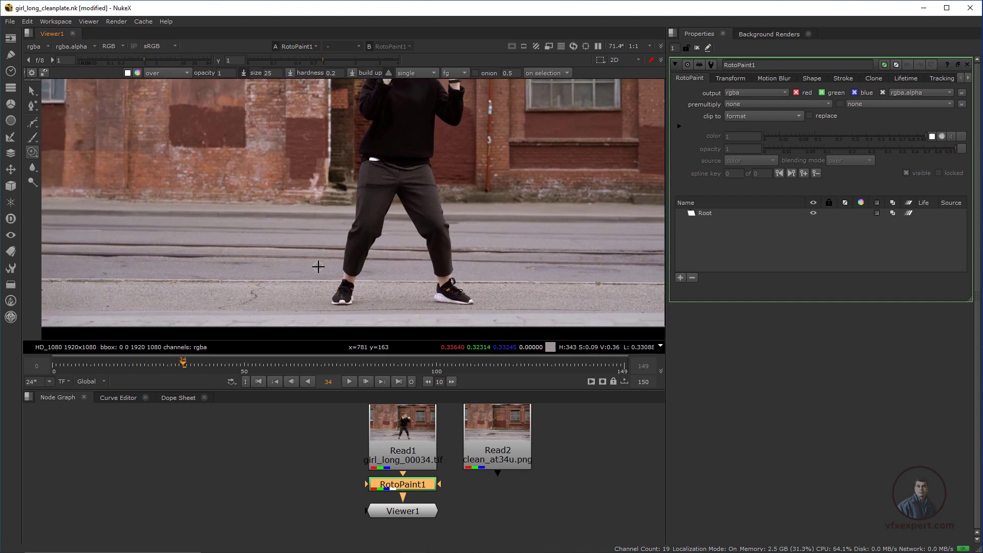
scroll(320, 263, up, 2)
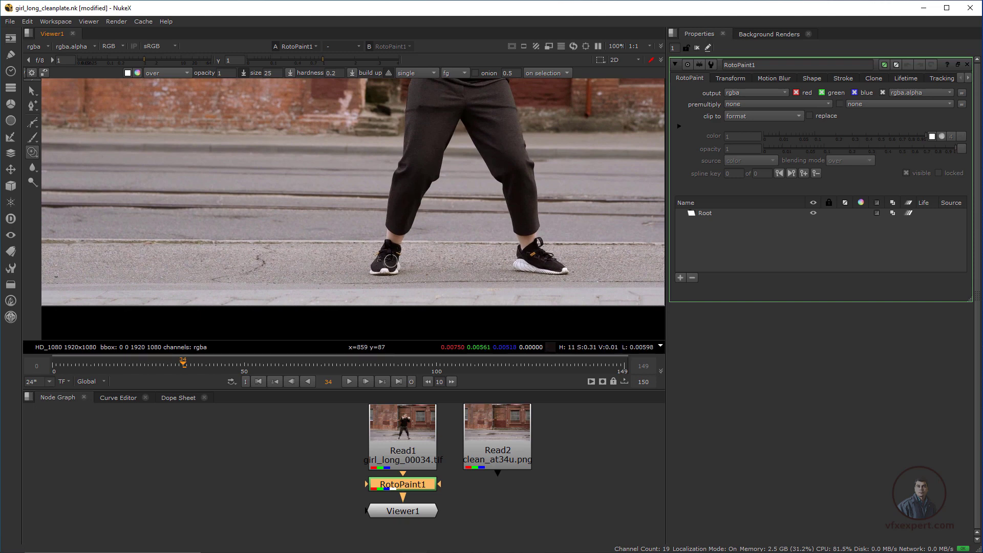
scroll(333, 272, up, 2)
middle_drag(335, 275, 329, 253)
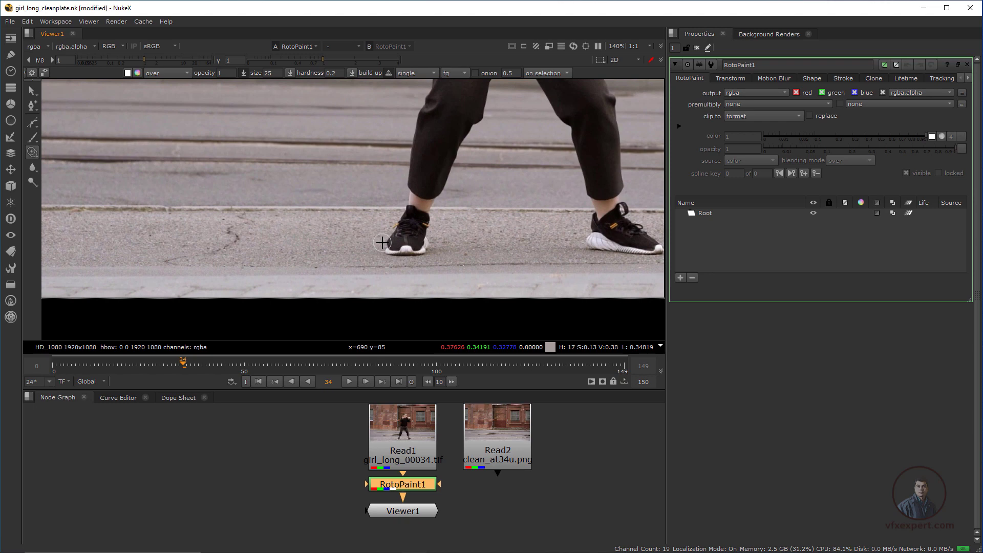
drag(324, 63, 305, 61)
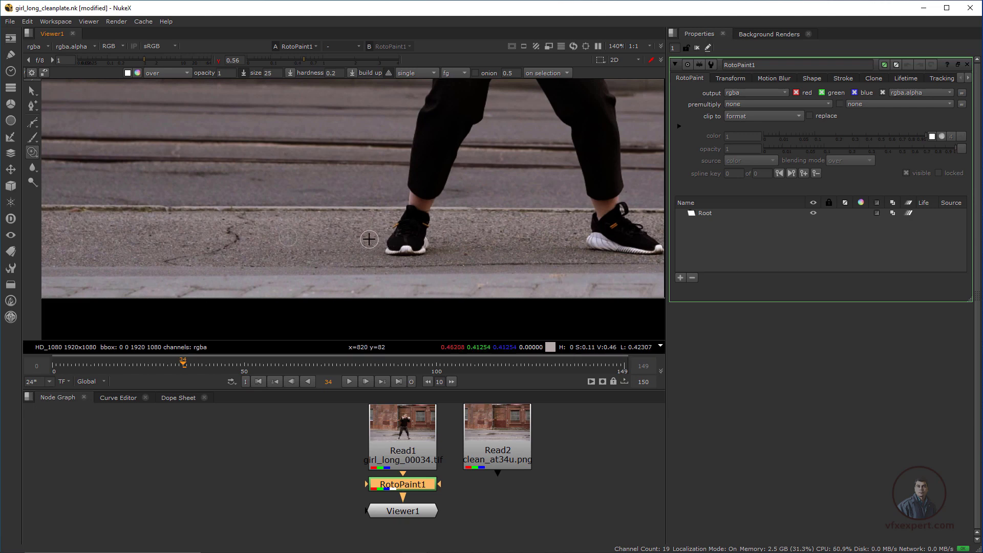
Clone clean pavement over the shoe on the left of the image and along the heel of the other shoe.
mouse_move(381, 248)
mouse_down()
mouse_move(433, 247)
mouse_move(402, 224)
mouse_move(423, 229)
mouse_move(410, 223)
mouse_up()
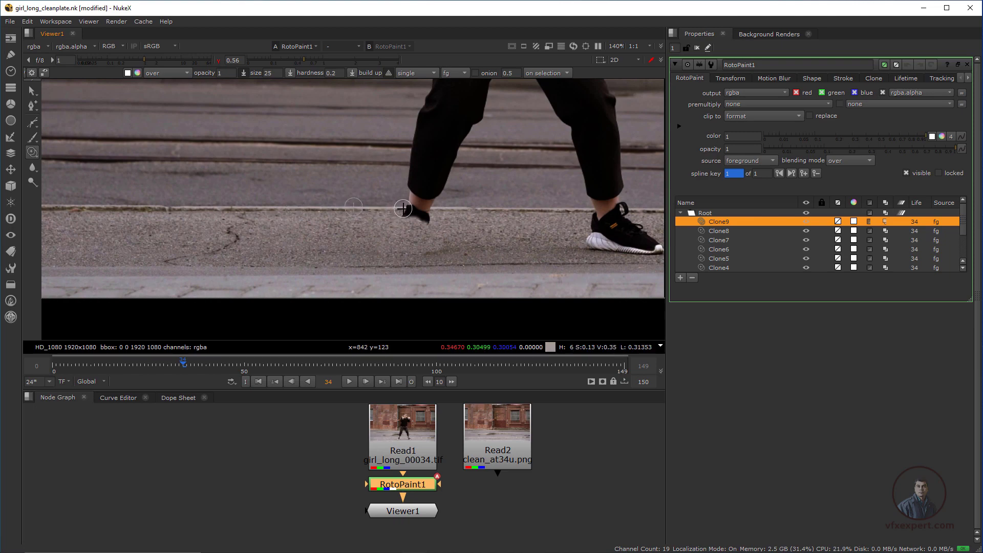
mouse_move(404, 209)
mouse_down()
mouse_move(433, 208)
mouse_move(419, 218)
mouse_move(432, 222)
mouse_up()
middle_drag(527, 239, 450, 239)
drag(504, 235, 507, 237)
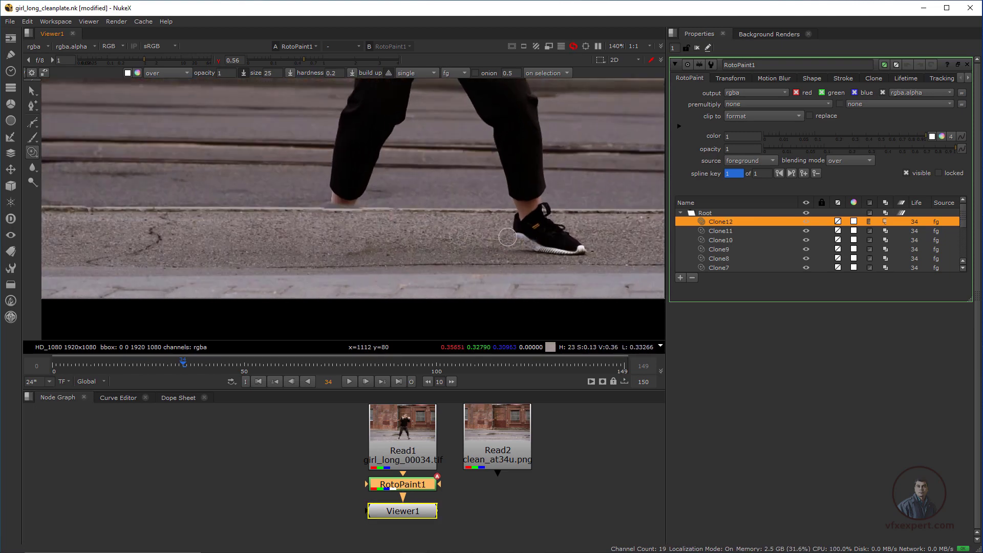
click(517, 225)
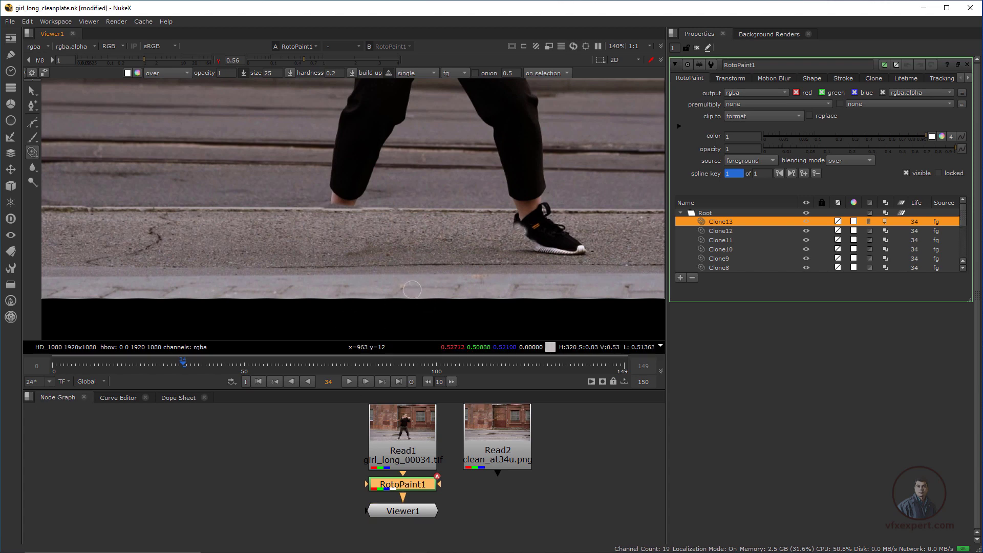
Spread out the node graph, moving Read2 well away from Read1 and placing RotoPaint1 and Viewer1 below Read1.
scroll(439, 477, down, 2)
middle_drag(439, 477, 334, 483)
drag(390, 464, 532, 456)
click(335, 507)
drag(307, 489, 217, 504)
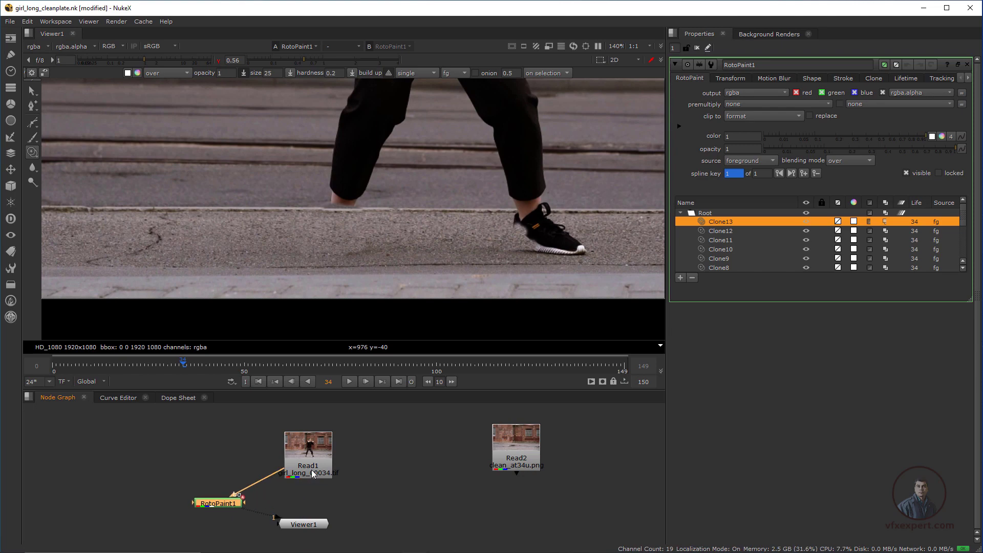
drag(308, 454, 278, 427)
drag(308, 521, 246, 515)
click(380, 482)
middle_drag(379, 482, 396, 483)
scroll(145, 252, down, 2)
Switch RotoPaint1 to the selection tool, reset the viewer gamma to 1, and deselect the clone strokes.
click(31, 90)
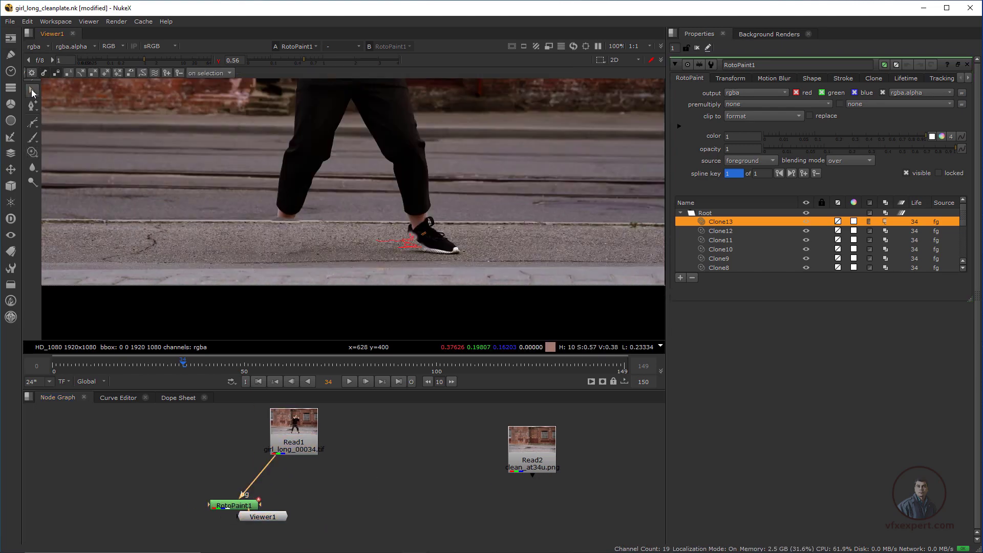
click(219, 61)
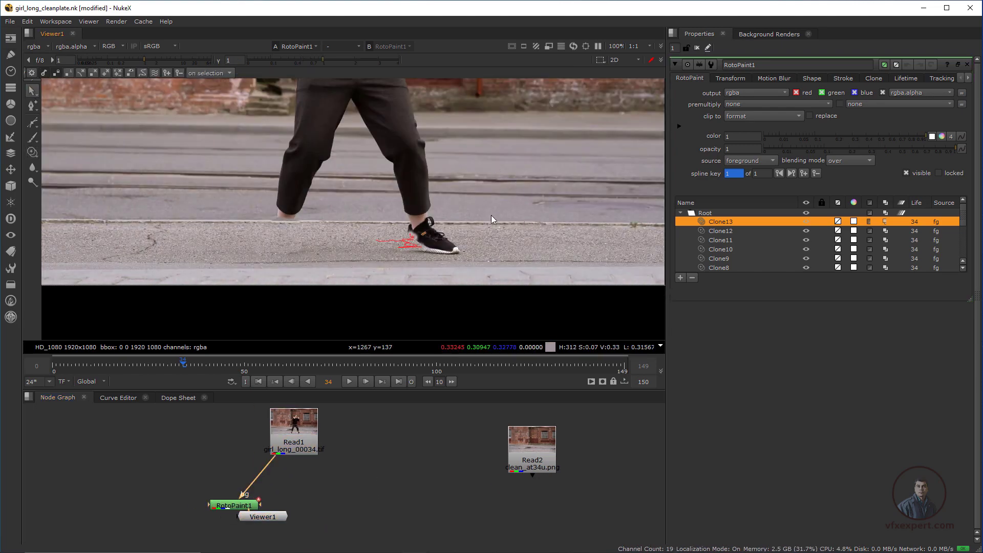
scroll(491, 215, down, 1)
scroll(420, 234, up, 2)
mouse_move(404, 232)
mouse_down()
mouse_move(490, 272)
mouse_move(547, 281)
mouse_up()
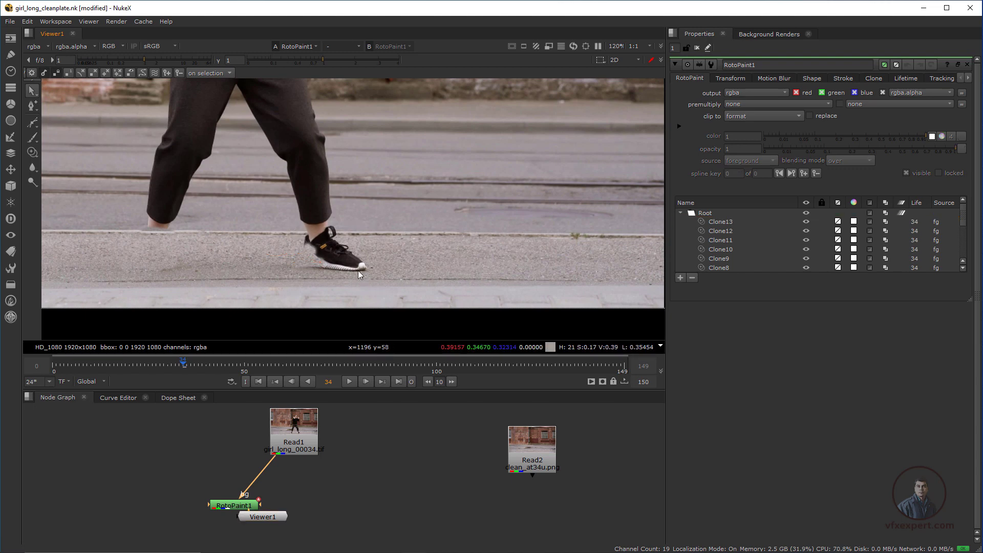
drag(374, 284, 374, 284)
Move Read2 slightly farther away, connect Viewer1 straight to Read1, and place the viewer beside RotoPaint1.
middle_drag(344, 456, 328, 456)
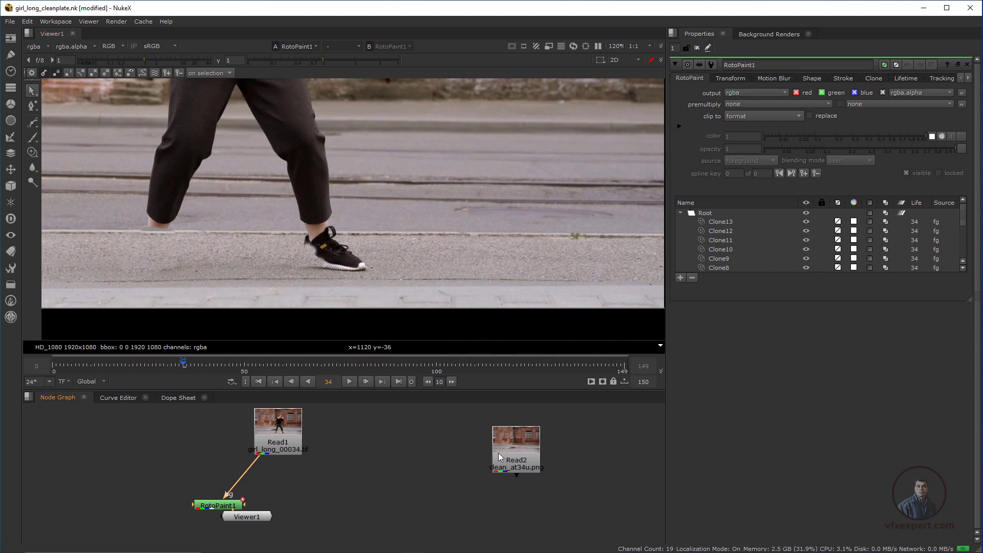
drag(504, 451, 531, 444)
key(2)
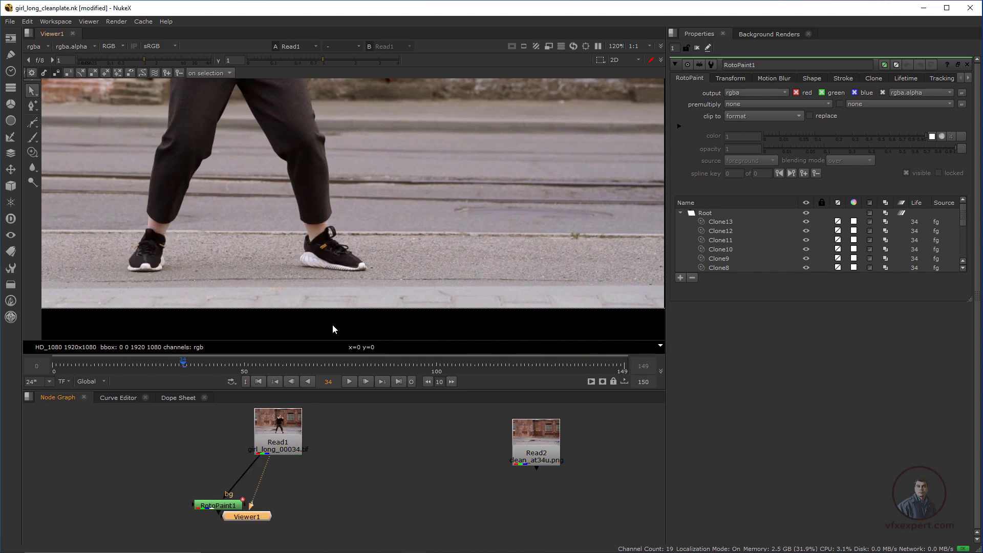
scroll(327, 227, down, 3)
drag(264, 518, 303, 509)
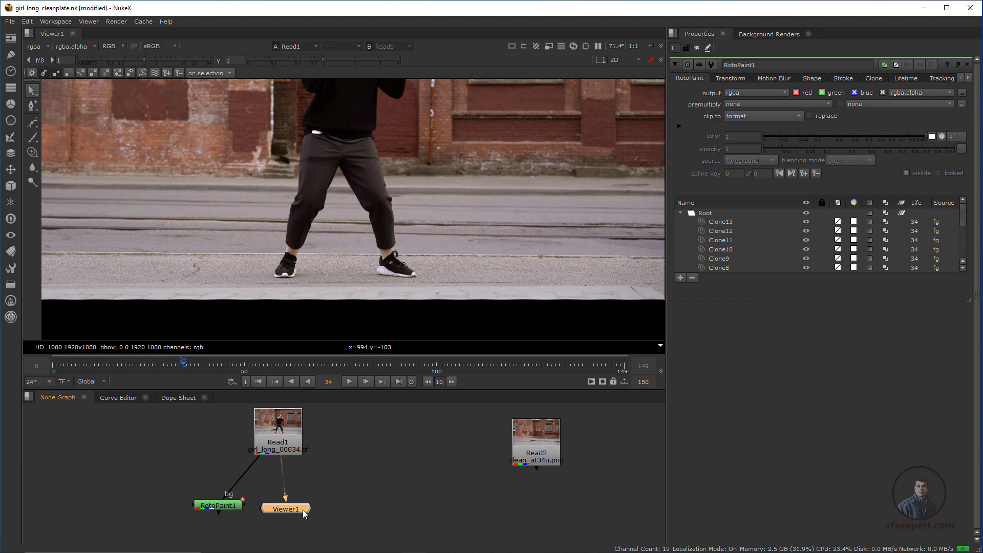
click(315, 496)
scroll(367, 445, up, 3)
scroll(382, 445, down, 2)
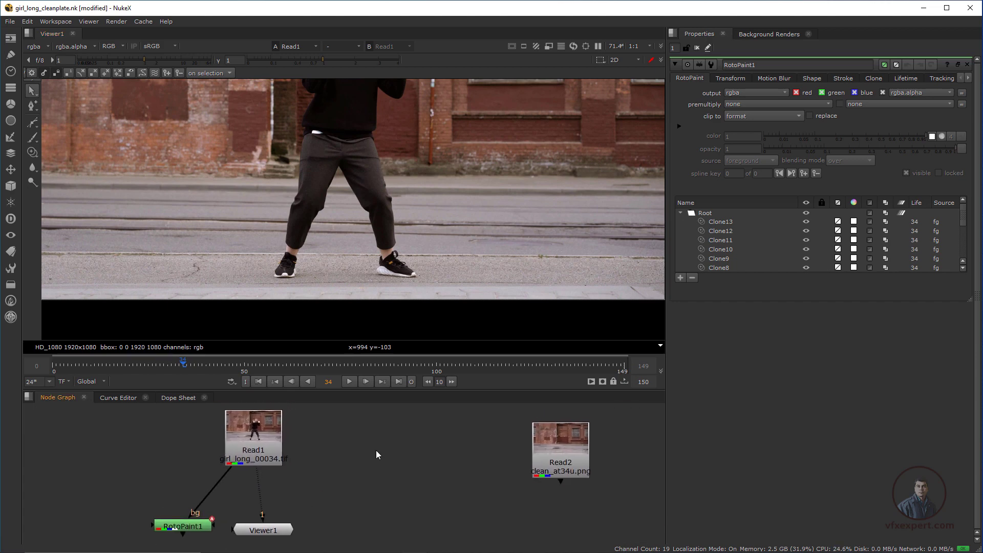
Add a Transform node beside Read1 and connect its input to Read1.
key(Tab)
text(tra)
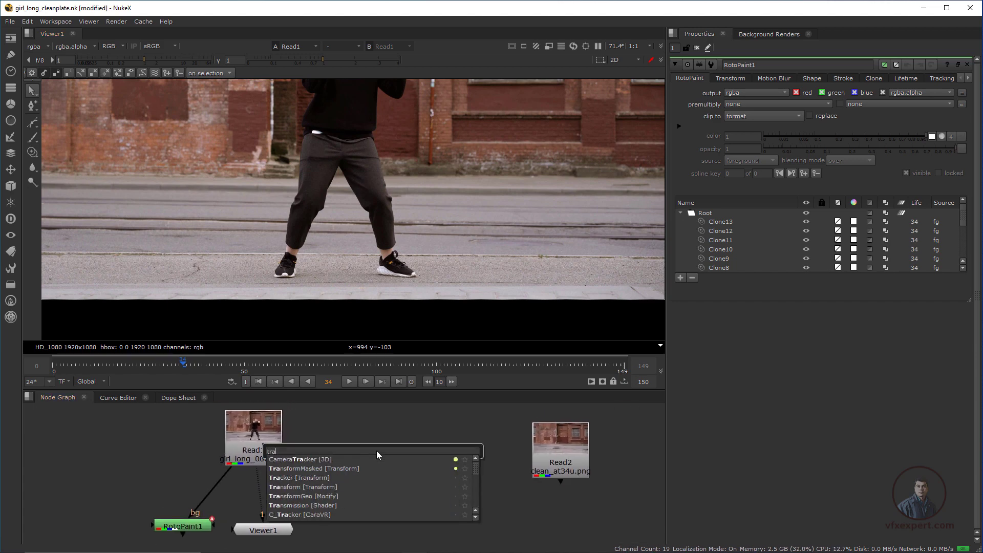
click(295, 486)
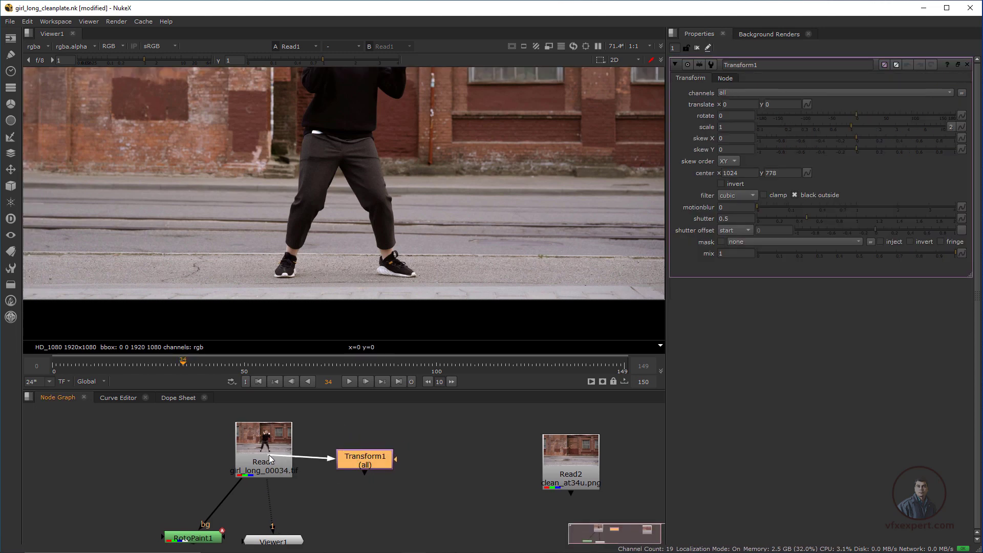
mouse_move(269, 455)
mouse_down()
mouse_move(251, 443)
mouse_move(255, 451)
mouse_up()
mouse_move(357, 459)
mouse_down()
mouse_move(332, 453)
mouse_move(371, 447)
mouse_up()
Add a Roto node next to Transform1 and connect it to the Transform's mask input.
click(407, 433)
click(419, 441)
key(o)
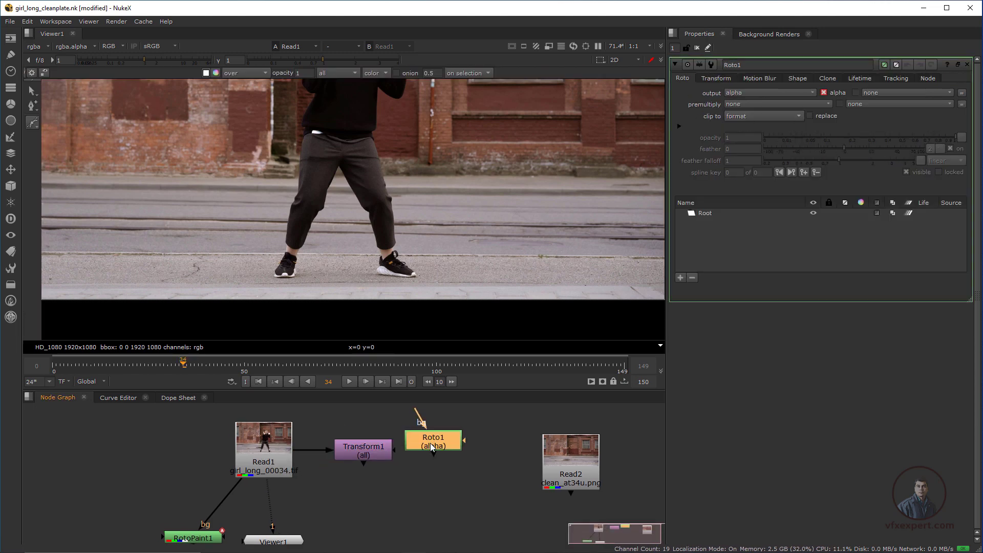
drag(397, 452, 445, 436)
Draw a four-point Bezier shape in Roto1 enclosing the shoe on the right of the image and nearby pavement.
scroll(385, 281, up, 1)
scroll(365, 250, up, 3)
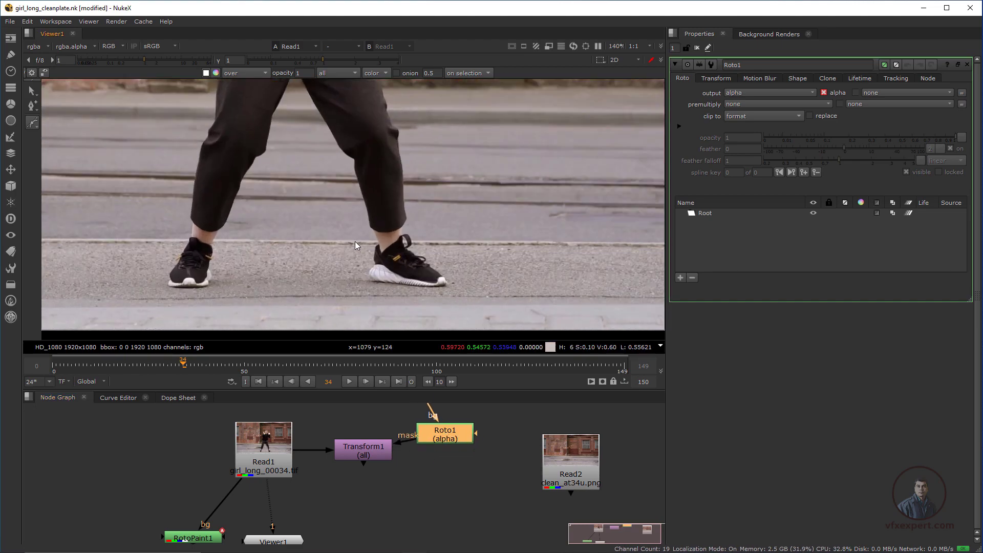
click(338, 241)
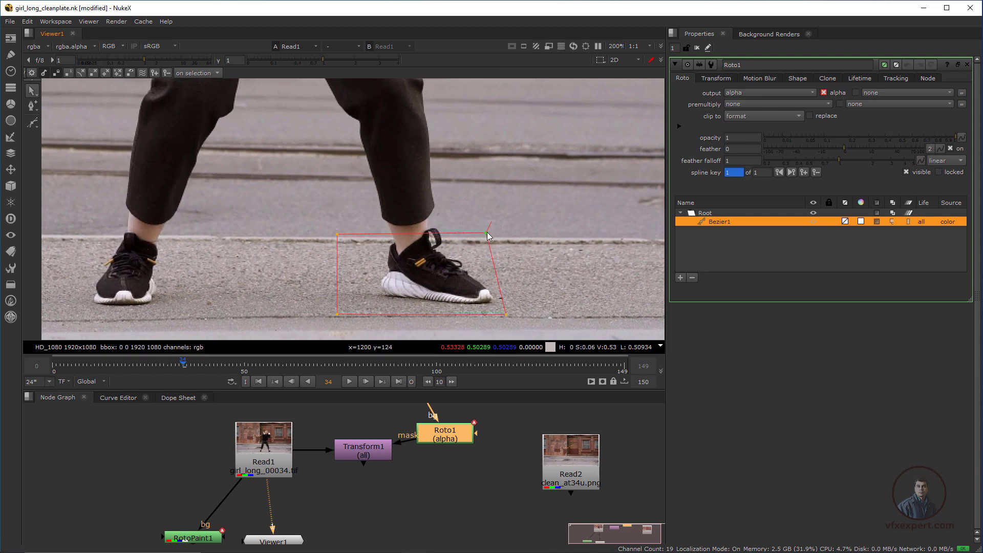
scroll(481, 251, down, 2)
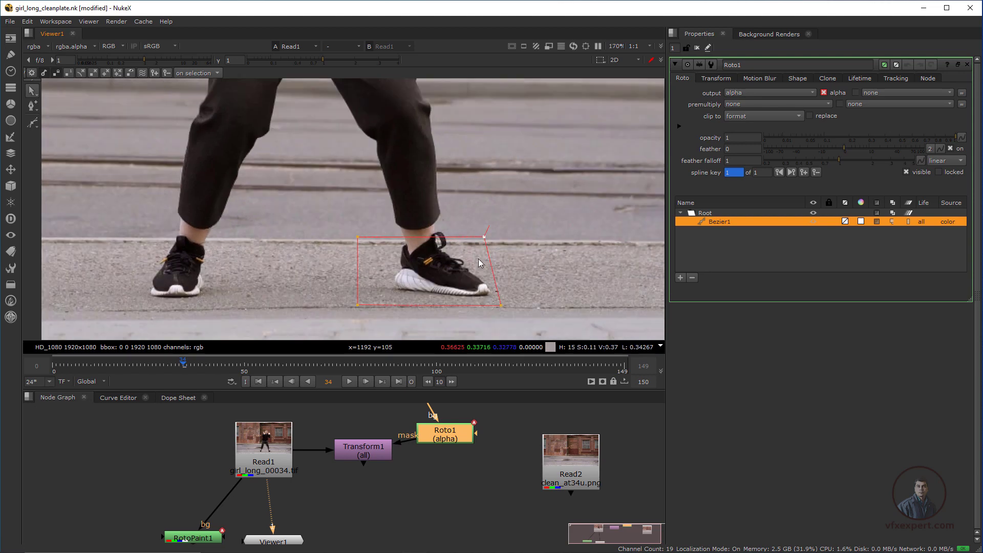
scroll(473, 265, down, 3)
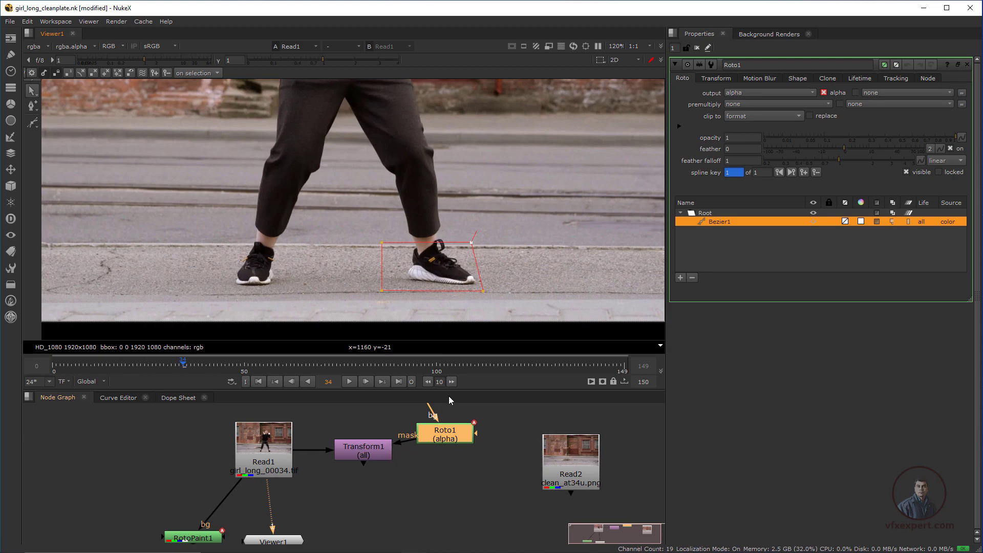
Move Roto1 closer above Transform1, open the Transform1 properties and show Transform1's output in the viewer.
scroll(491, 261, up, 3)
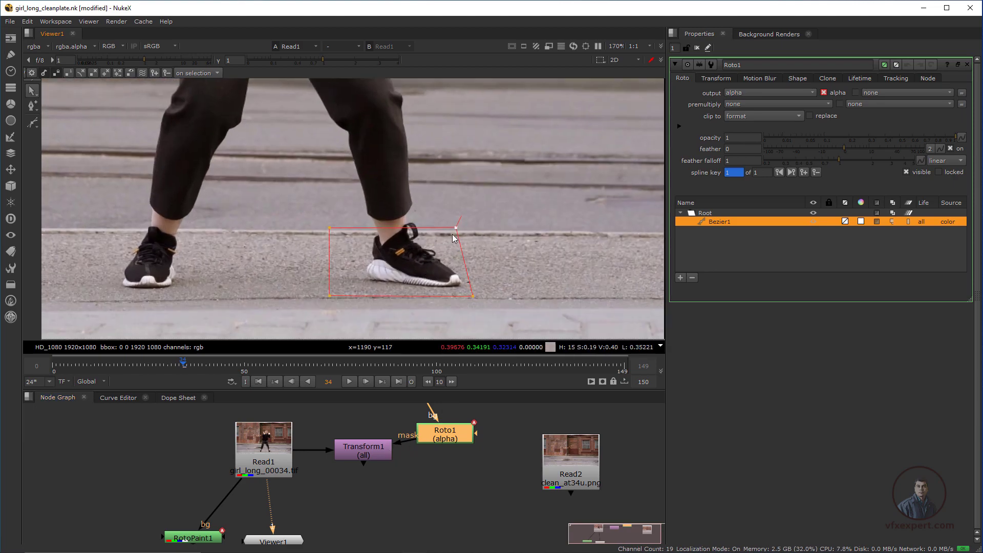
scroll(330, 250, down, 3)
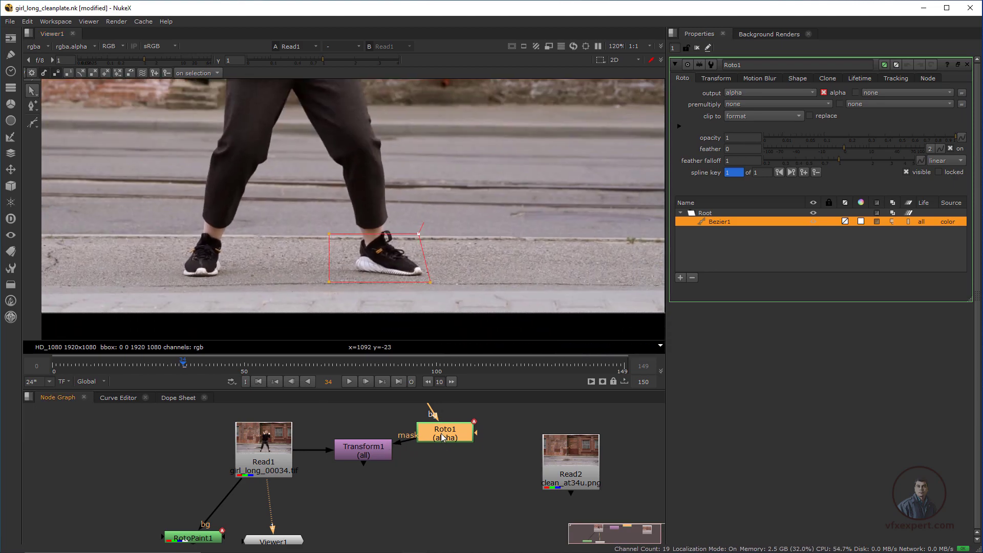
drag(444, 438, 421, 420)
double_click(370, 449)
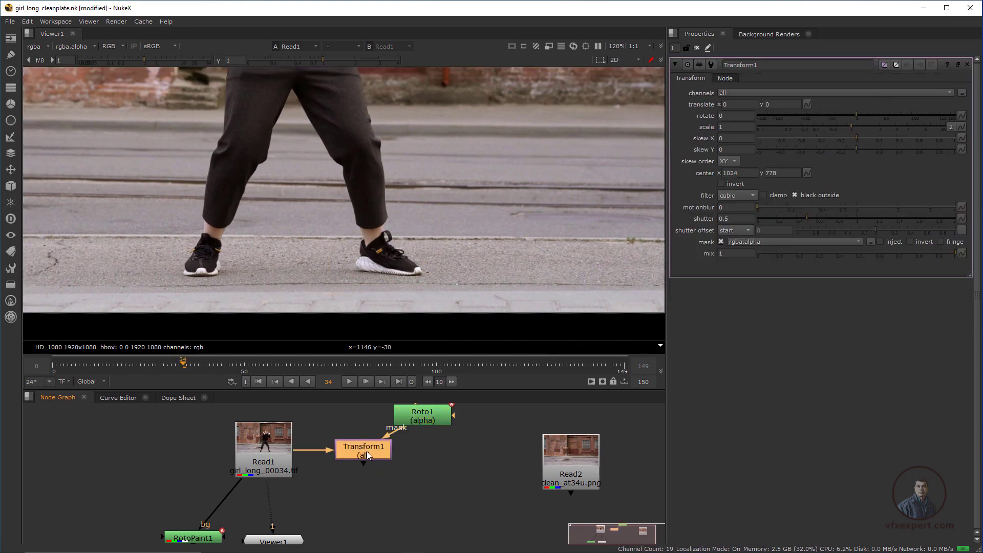
key(1)
Relocate Transform1's pivot onto the shoe on the right, at about x 1140, y 104.5, without translating the image.
scroll(351, 182, down, 4)
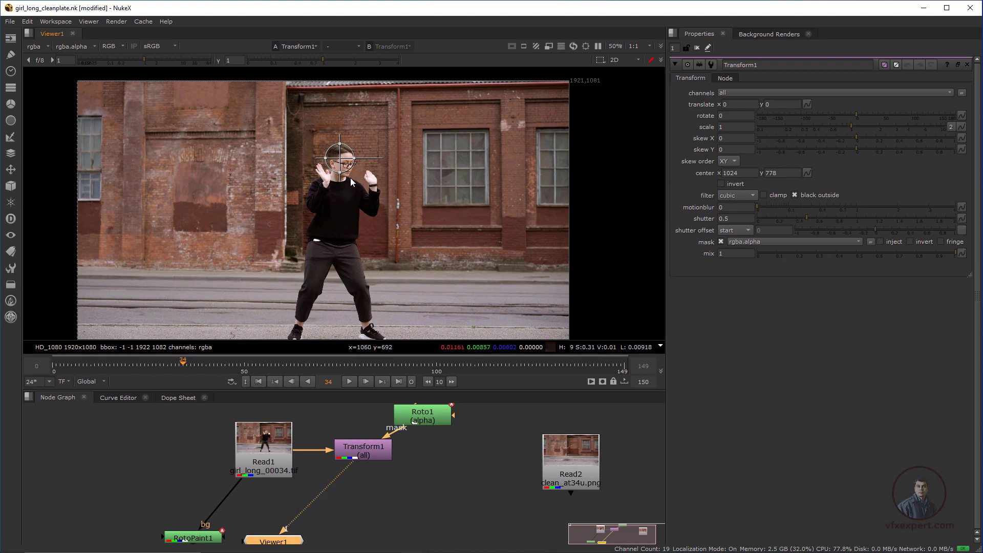
middle_drag(371, 155, 396, 127)
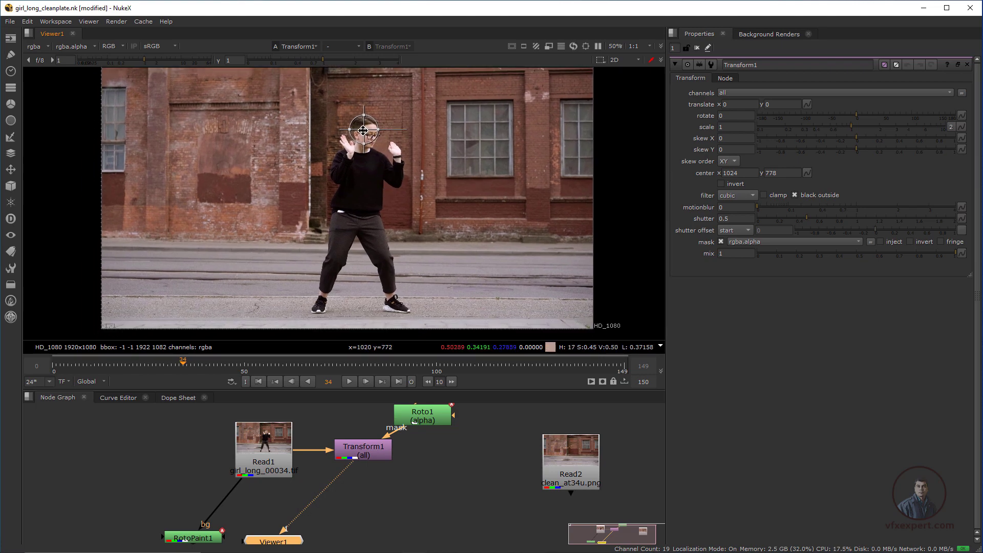
ctrl+drag(363, 130, 390, 295)
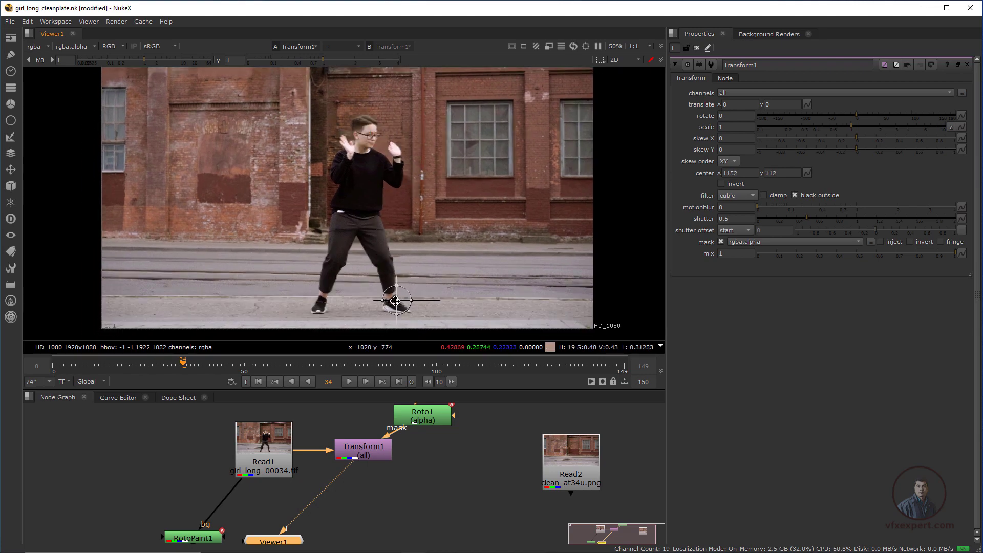
scroll(424, 317, up, 5)
ctrl+drag(404, 244, 412, 258)
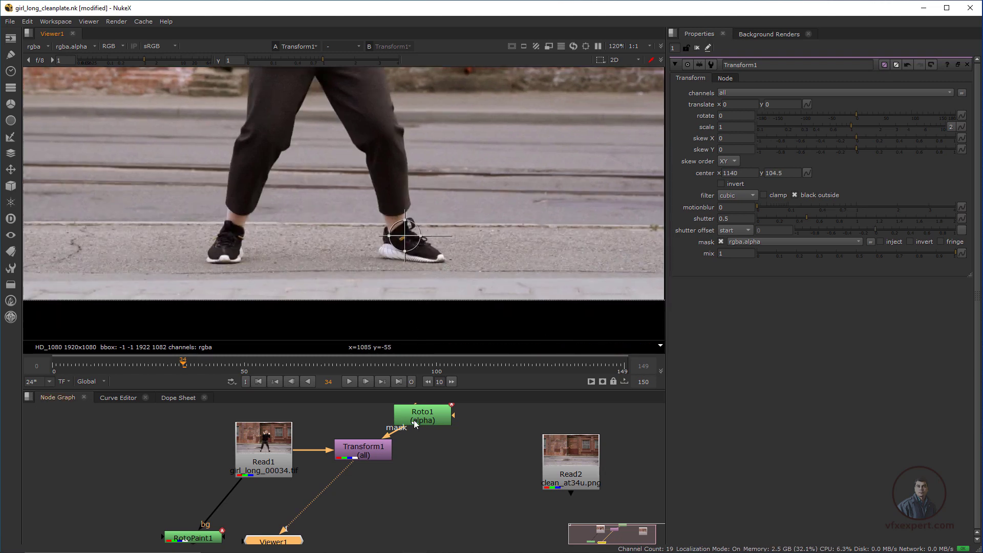
Inspect the Roto1 shape, line up Transform1 beneath Roto1 in the node graph, and reopen the Transform1 properties.
double_click(415, 423)
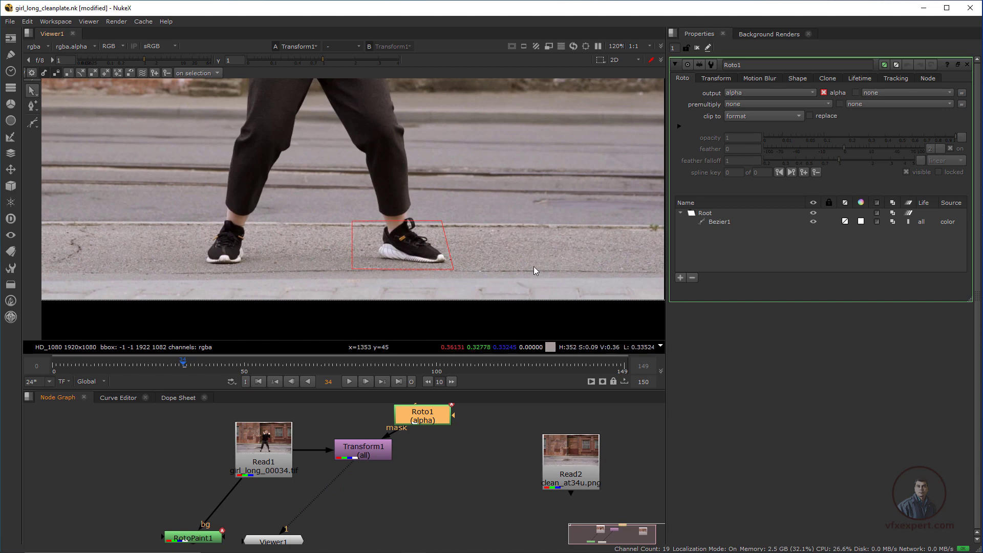
drag(365, 449, 379, 465)
drag(427, 413, 390, 414)
click(378, 463)
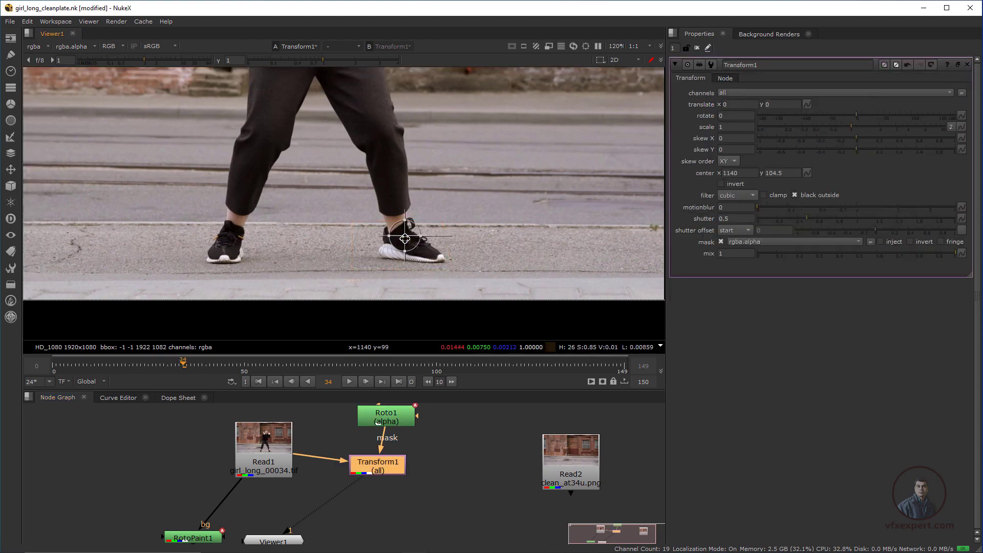
Translate Transform1 to about x -158, y -0.5 so clean pavement covers the shoe inside the mask.
drag(404, 238, 337, 243)
scroll(337, 242, up, 2)
drag(336, 243, 305, 245)
scroll(309, 241, down, 2)
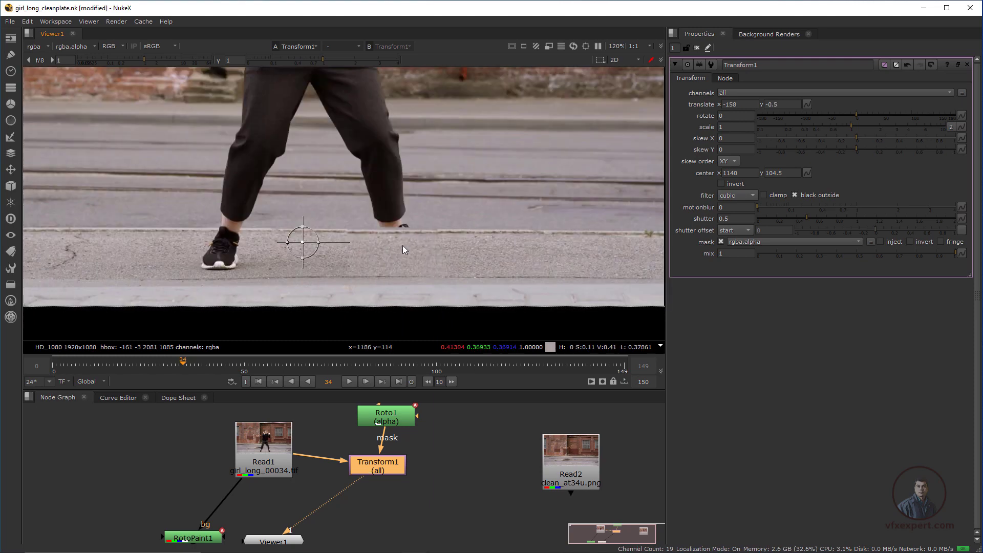
scroll(372, 285, down, 2)
scroll(371, 285, up, 2)
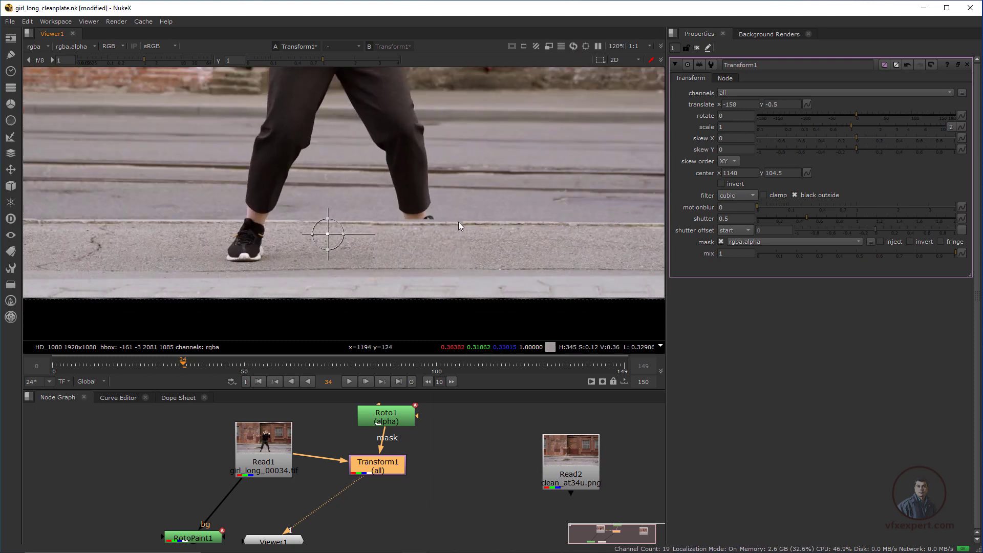
scroll(467, 248, up, 2)
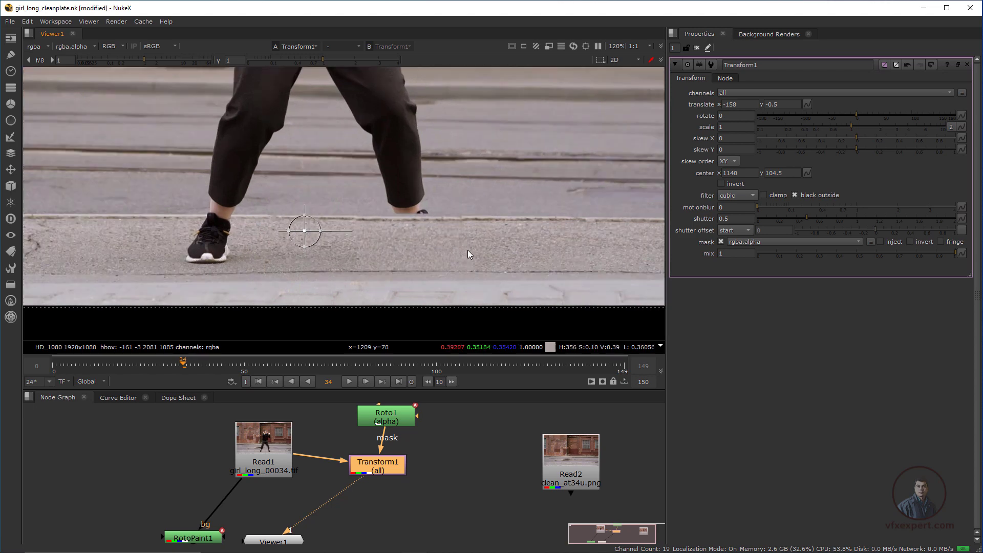
Insert a Blur node between Roto1 and Transform1's mask input, limit it to alpha, and increase its size to soften the mask.
middle_drag(400, 480, 385, 511)
click(370, 439)
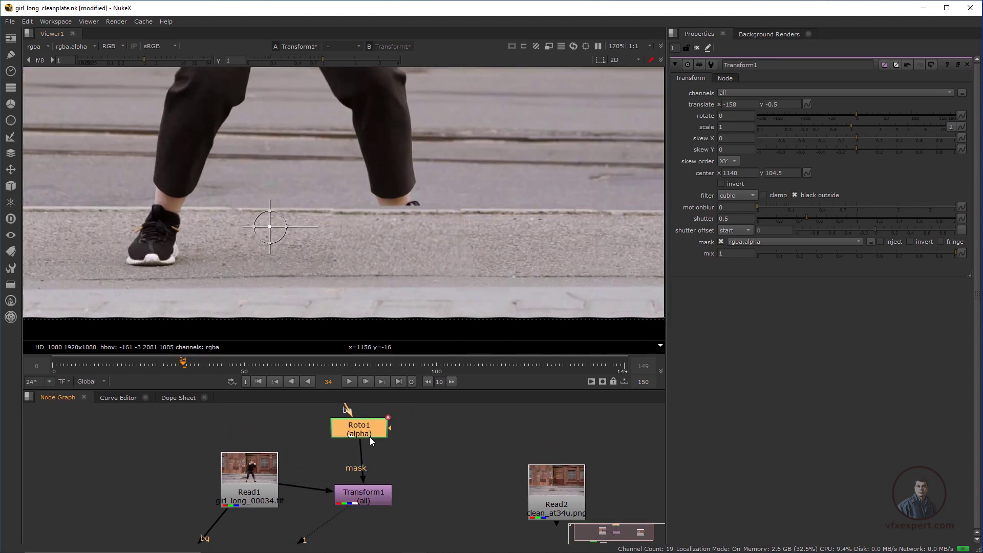
key(b)
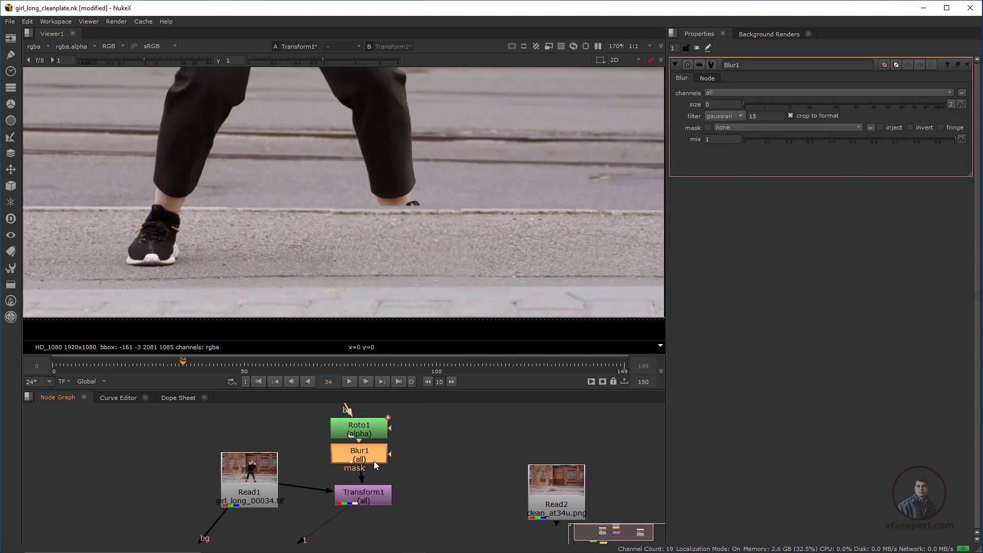
drag(750, 106, 797, 114)
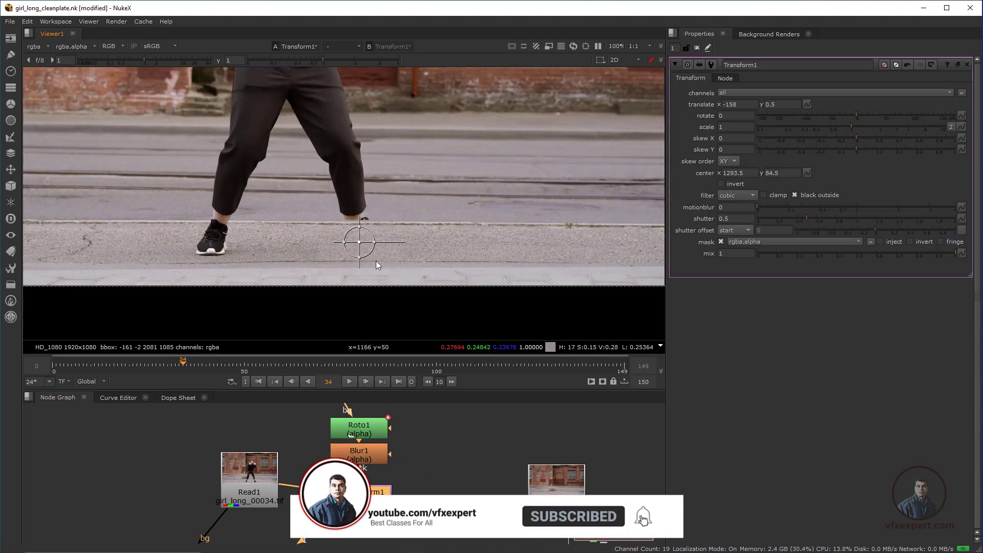
Collapse the Transform1 properties and examine the patched pavement where the shoe was.
click(674, 65)
scroll(371, 260, down, 2)
scroll(387, 261, up, 1)
mouse_move(388, 260)
middle_down()
mouse_move(349, 265)
mouse_move(352, 255)
mouse_move(397, 255)
middle_up()
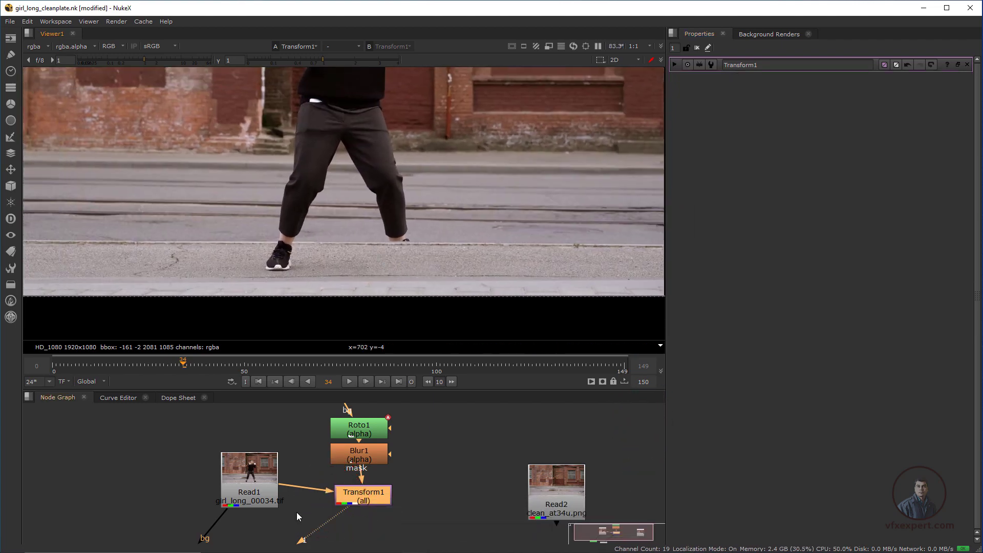
Move Read2 farther from the other nodes and align Transform1 directly beneath Blur1.
middle_drag(368, 500, 253, 473)
drag(423, 484, 512, 472)
click(292, 493)
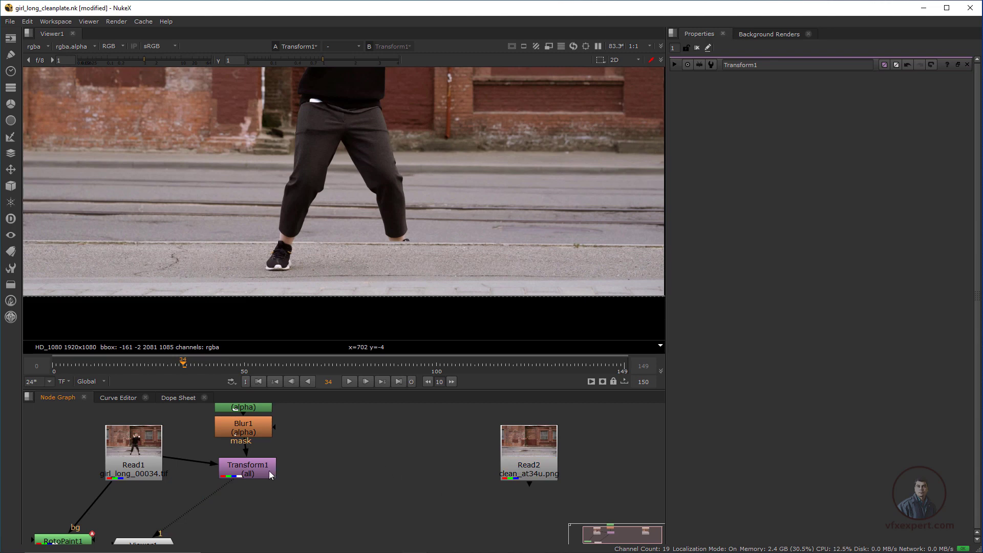
drag(269, 470, 265, 464)
click(292, 472)
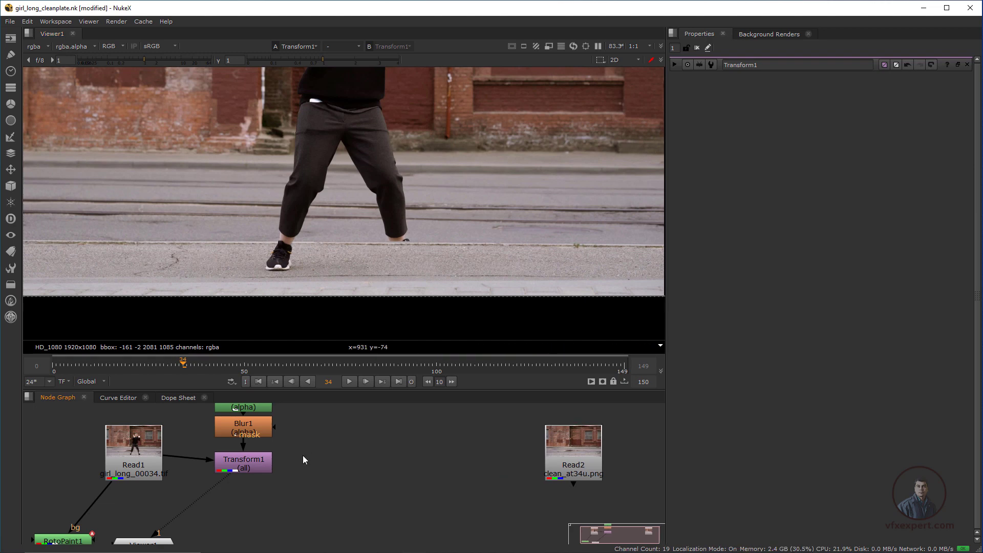
scroll(303, 459, down, 3)
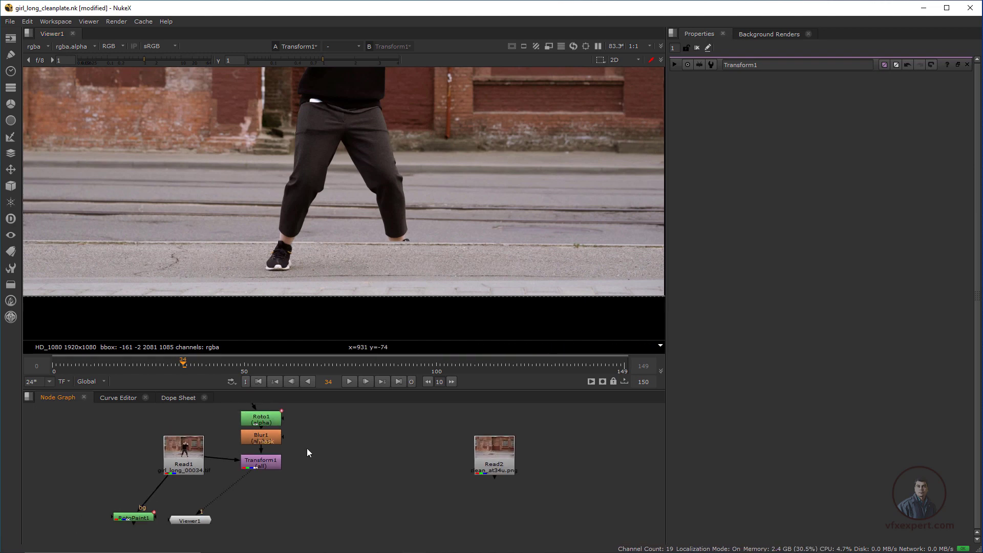
middle_drag(323, 462, 343, 482)
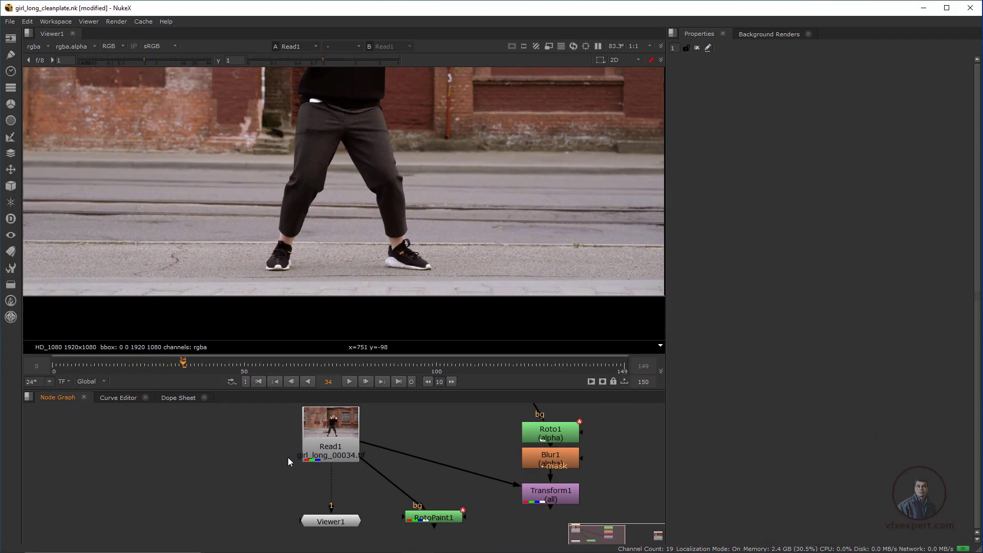
Duplicate the Read1 footage node and place the copy in the space beside Read2, moving Read2 farther away.
scroll(367, 446, down, 1)
middle_drag(368, 446, 250, 446)
click(237, 437)
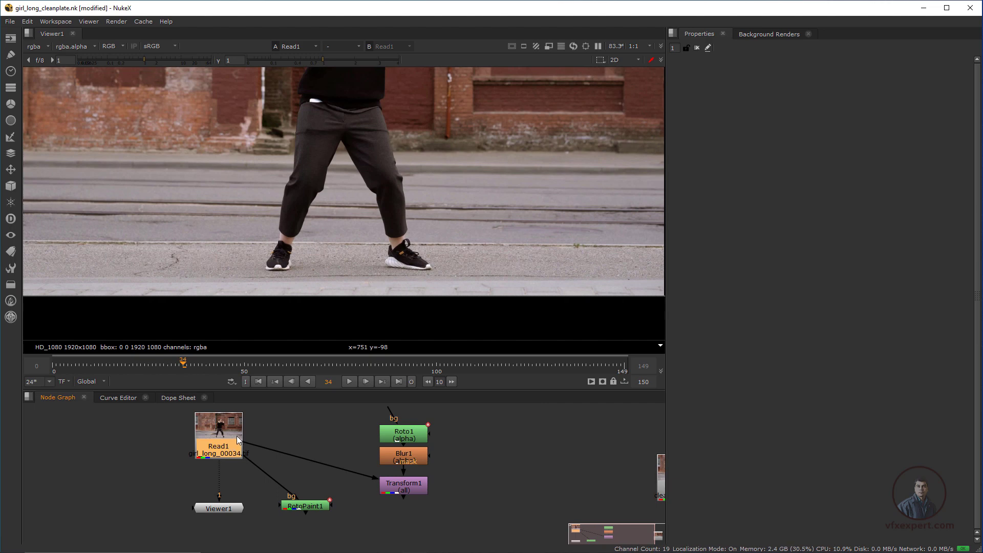
middle_drag(341, 463, 200, 461)
middle_drag(357, 461, 235, 468)
click(275, 446)
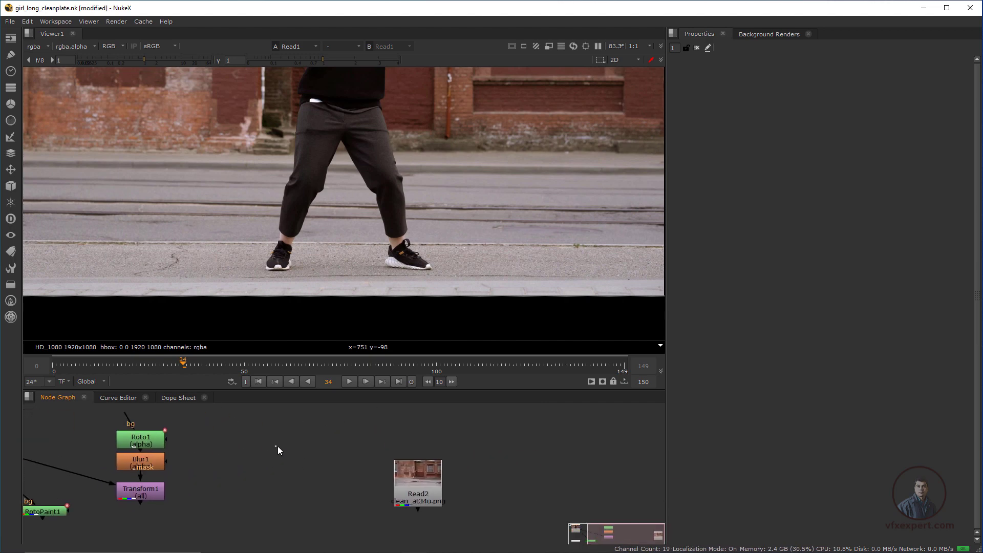
key(ctrl+v)
drag(421, 480, 510, 460)
drag(276, 457, 419, 443)
Move Viewer1 beneath the duplicated footage node Read3 and connect the viewer to it.
scroll(360, 444, down, 2)
middle_drag(232, 468, 471, 463)
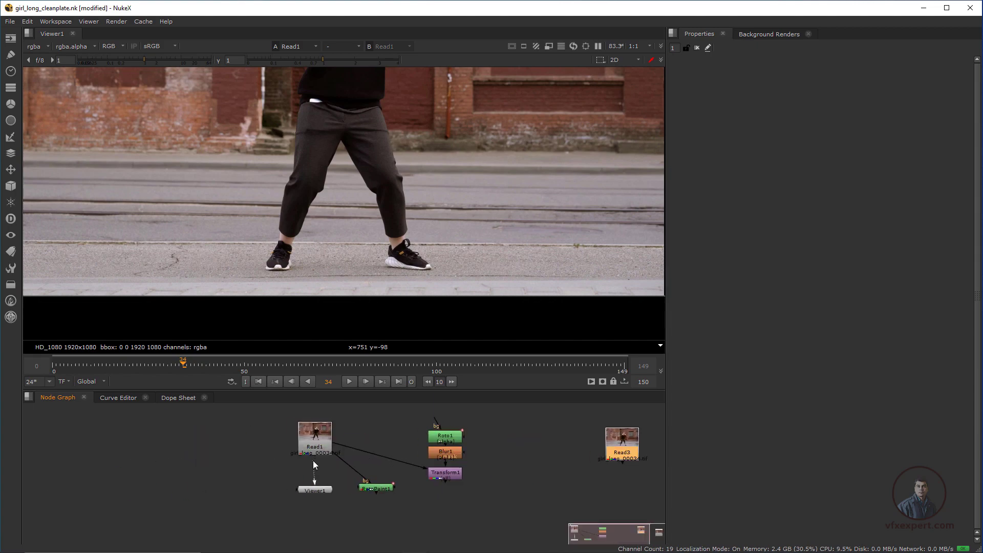
drag(315, 489, 634, 477)
middle_drag(488, 479, 247, 488)
scroll(392, 469, up, 2)
middle_drag(392, 469, 349, 479)
drag(352, 503, 325, 516)
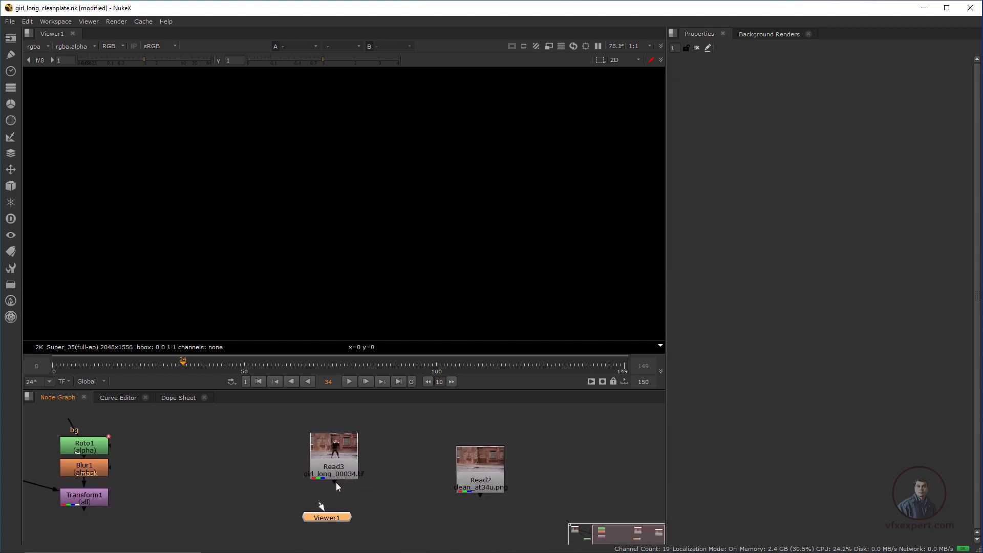
key(1)
drag(349, 456, 330, 456)
Fit the whole image in the viewer, go to frame 64, and align Read3 directly above Viewer1.
scroll(352, 245, down, 3)
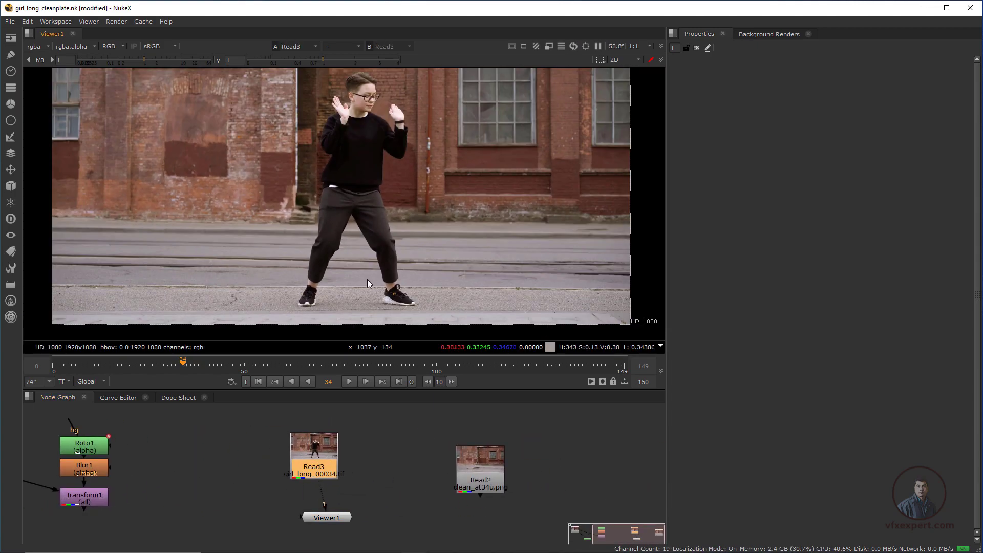
key(f)
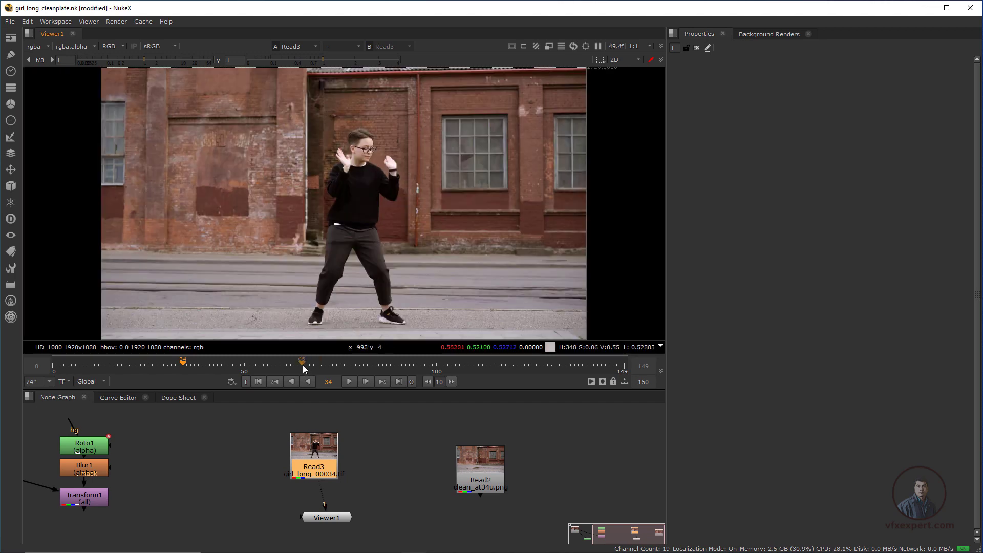
mouse_move(302, 365)
mouse_down()
mouse_move(395, 364)
mouse_move(300, 365)
mouse_up()
drag(320, 456, 333, 453)
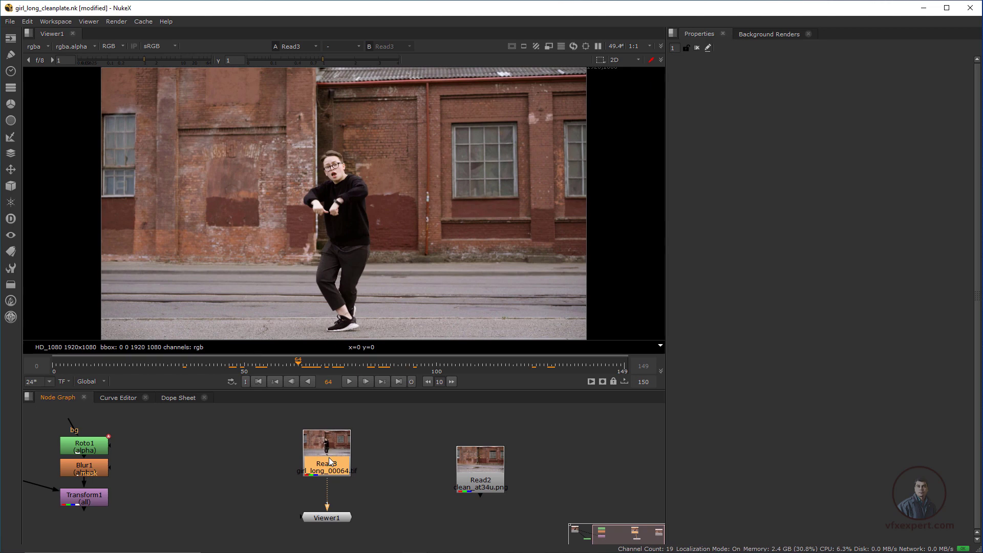
middle_drag(339, 451, 336, 451)
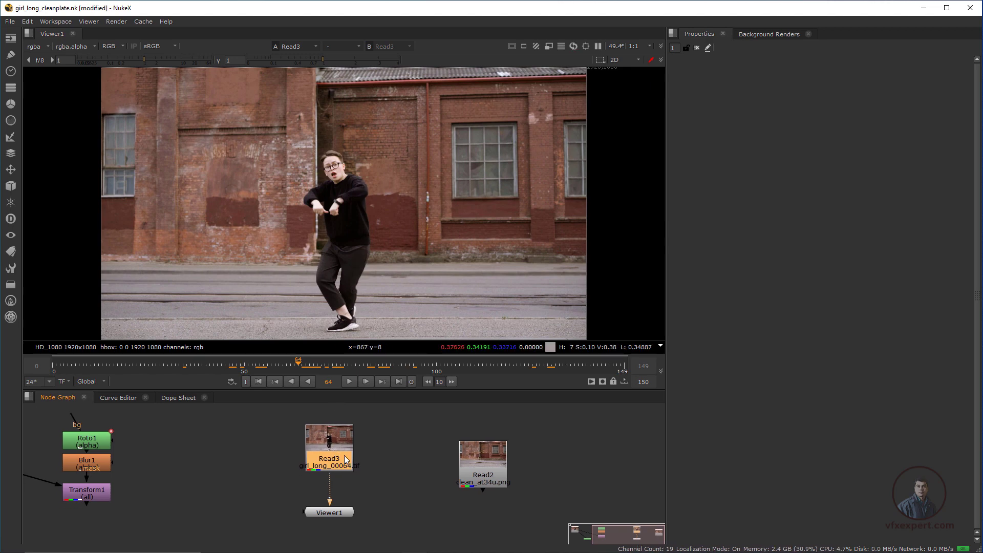
Insert a RotoPaint node between Read3 and Viewer1.
key(p)
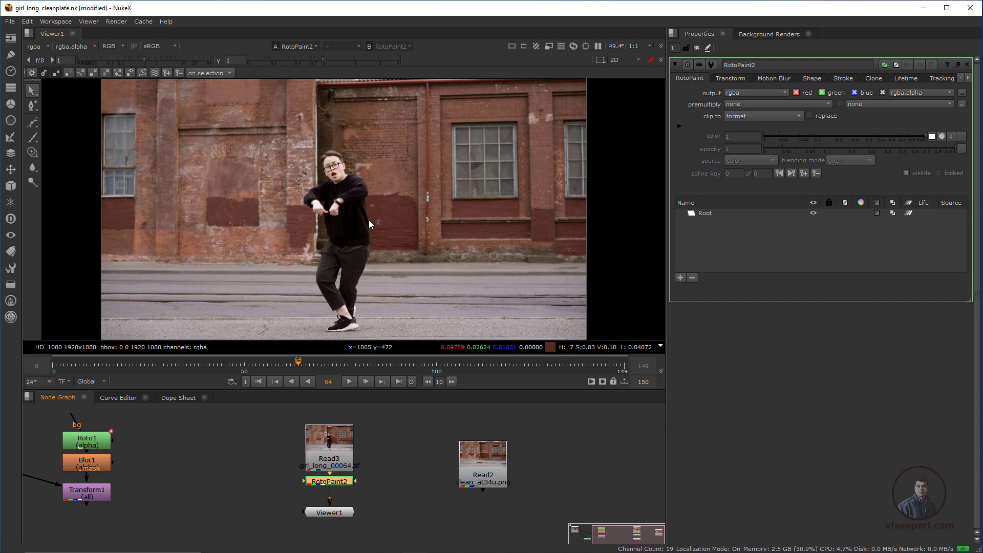
scroll(379, 261, up, 3)
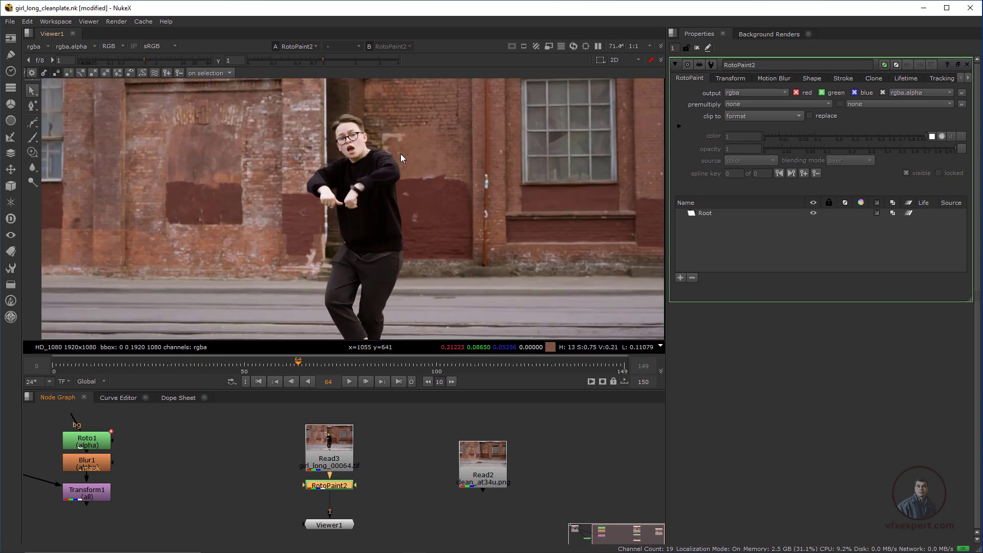
drag(225, 478, 261, 492)
scroll(373, 305, down, 1)
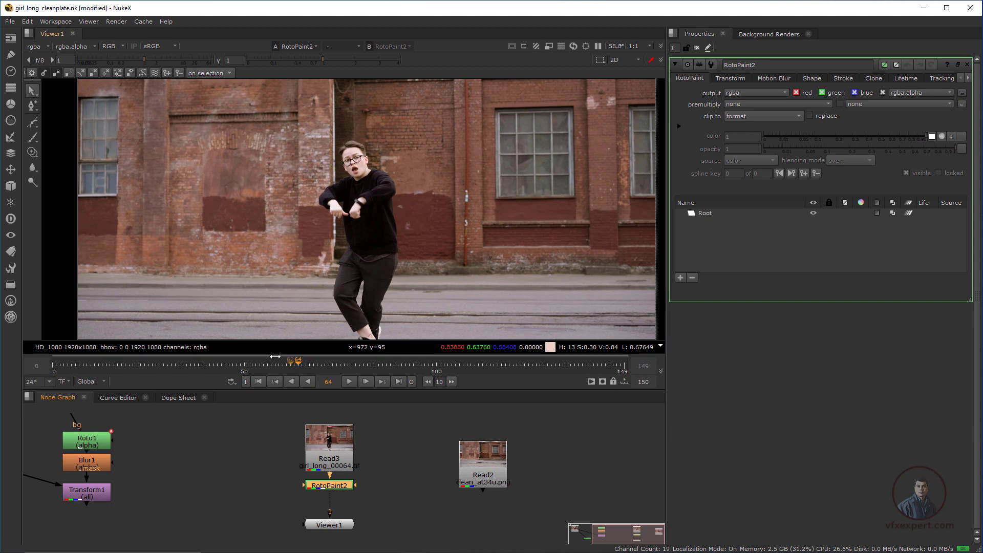
Set the current frame to 34 and get a close view of the dancer's legs and shoes.
click(330, 383)
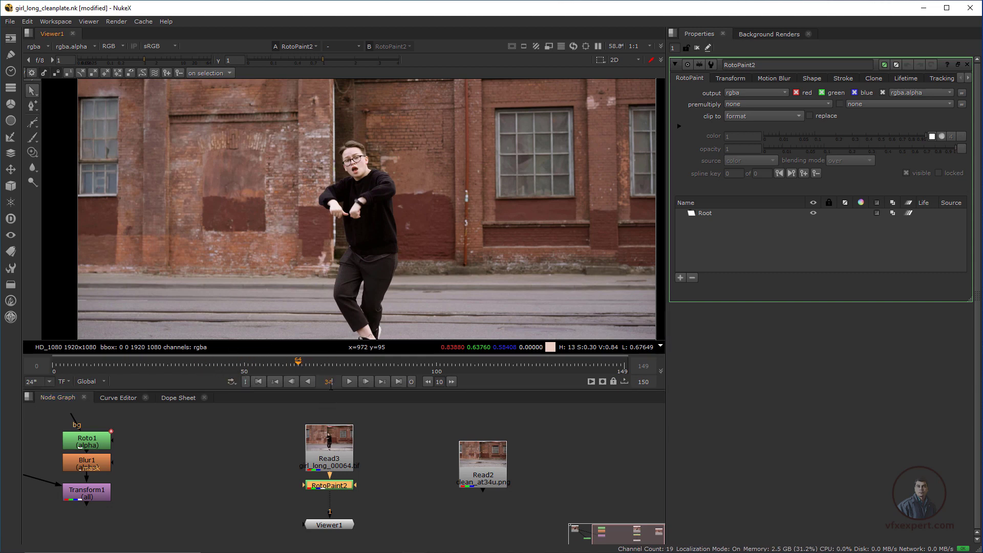
key(Return)
scroll(337, 288, down, 2)
middle_drag(410, 261, 353, 242)
scroll(316, 288, up, 2)
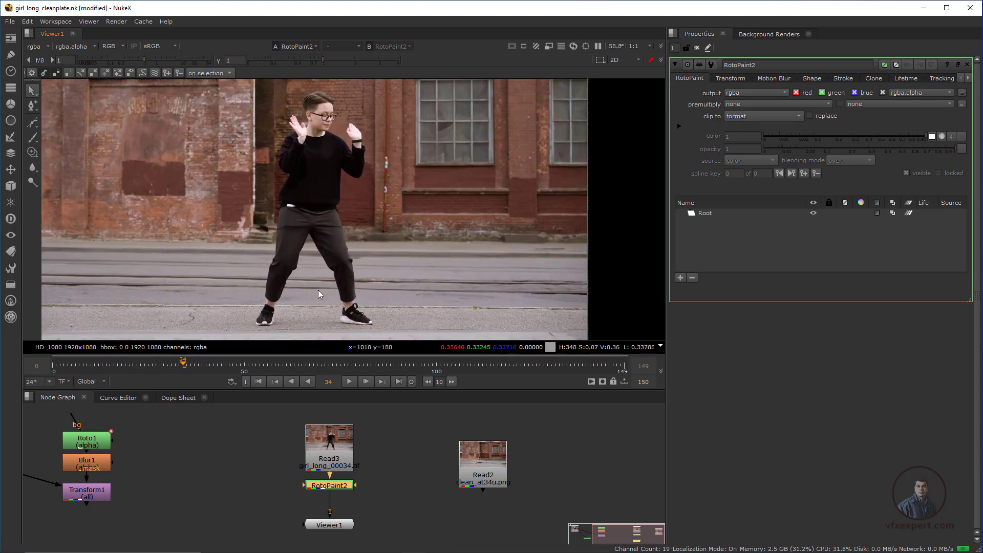
middle_drag(318, 291, 335, 267)
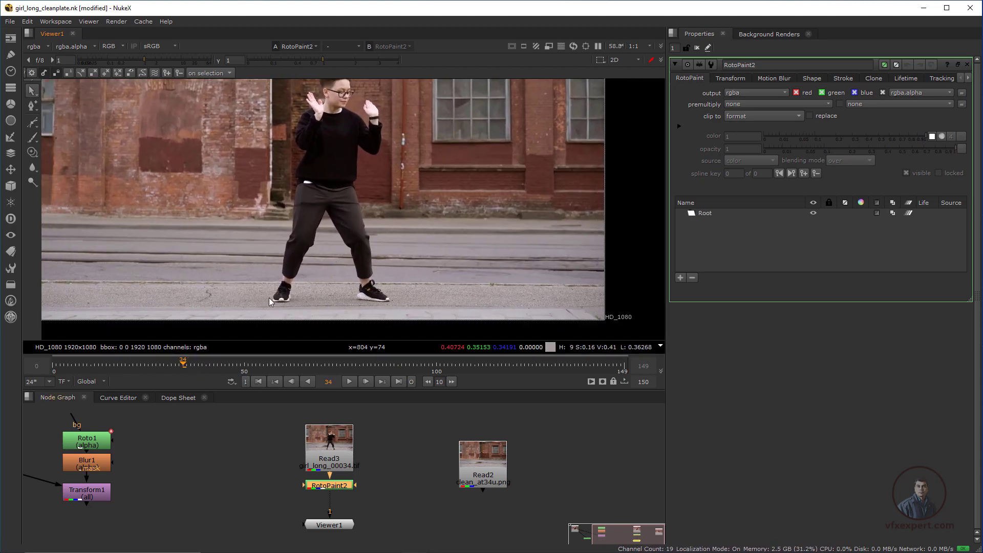
scroll(280, 304, up, 2)
middle_drag(280, 304, 316, 298)
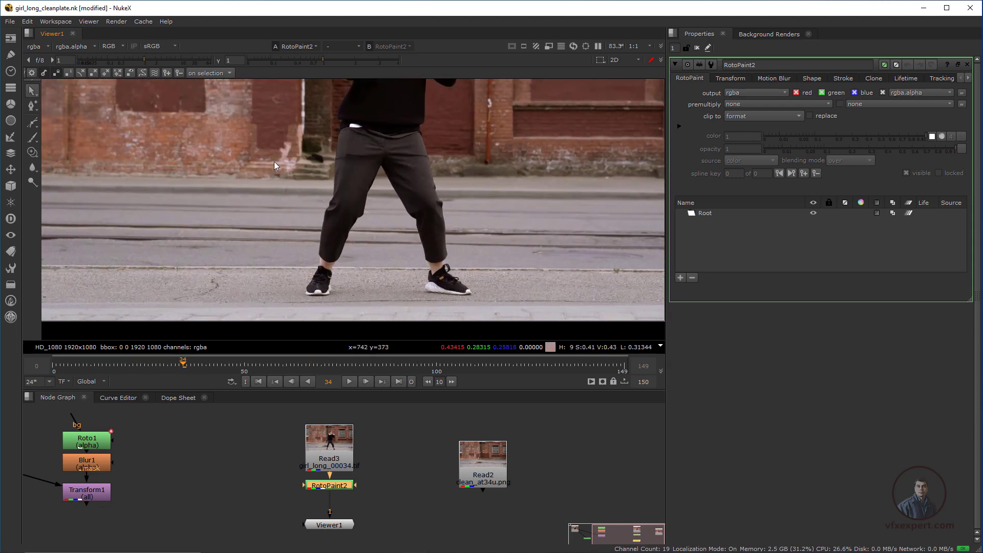
Examine the dancer's legs and shoes, scrub through neighbouring frames down to frame 22, and return to frame 34.
key(f)
scroll(284, 311, up, 1)
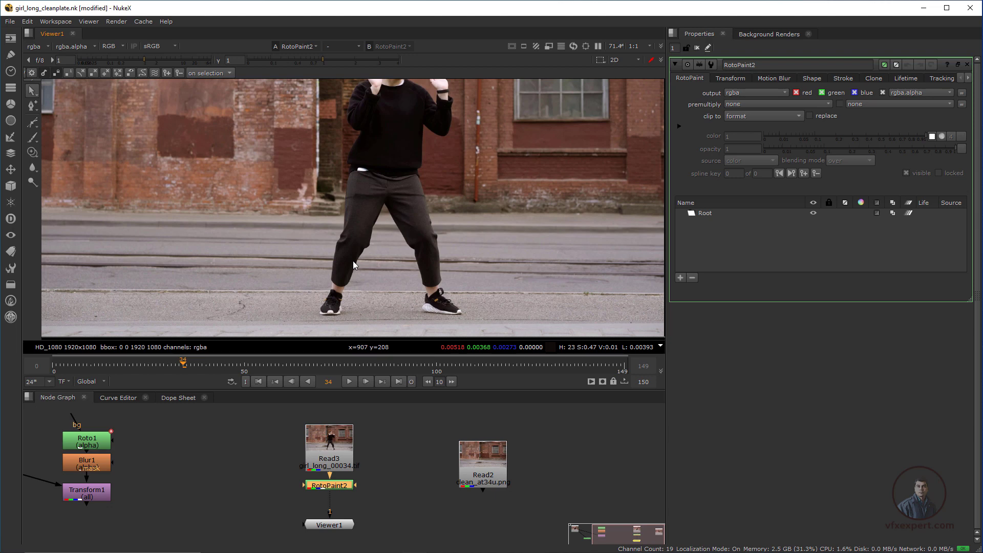
scroll(358, 260, down, 1)
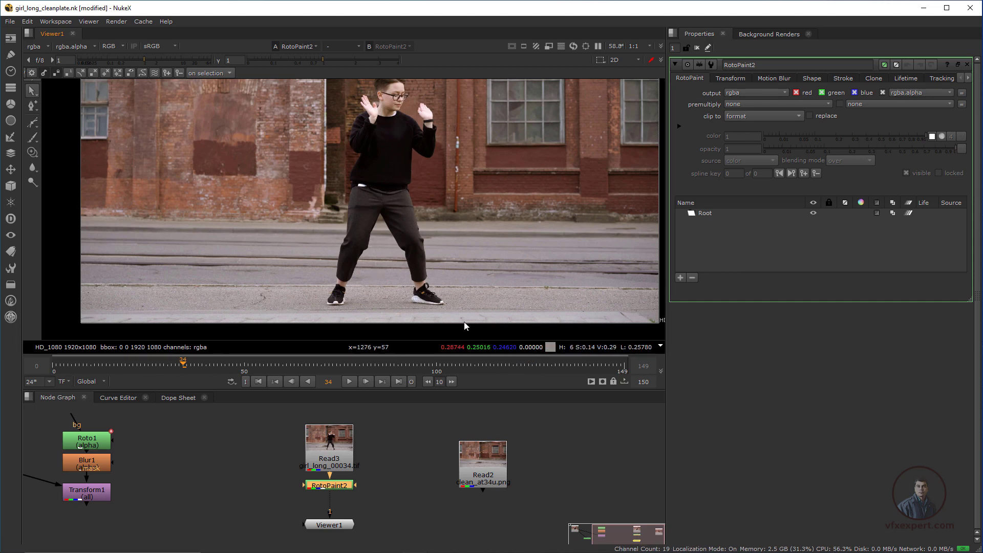
scroll(334, 272, up, 1)
scroll(340, 276, up, 2)
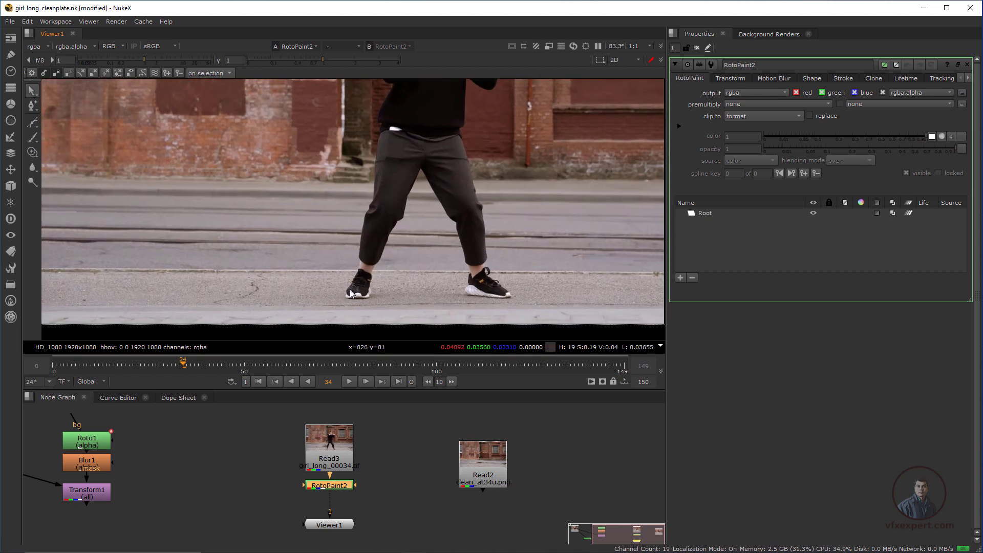
click(193, 367)
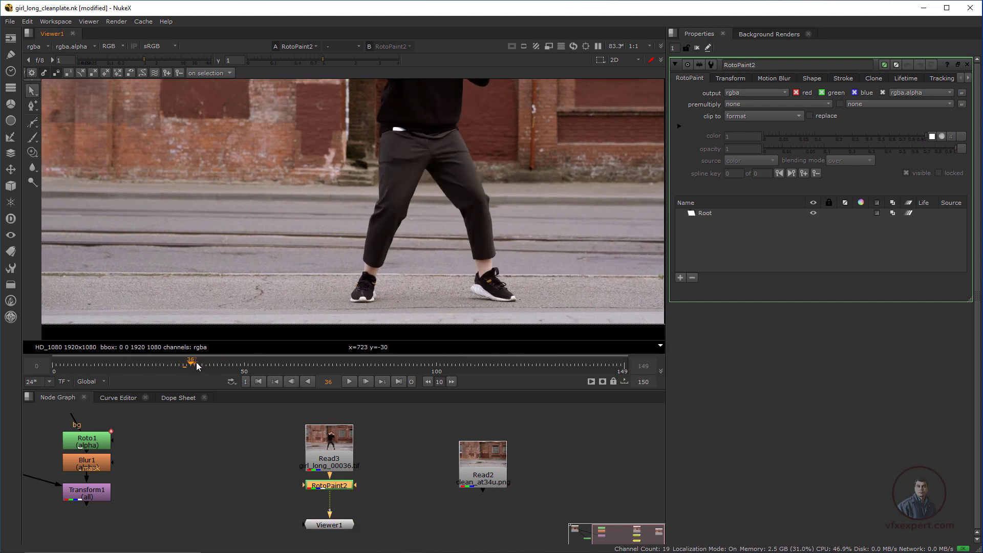
drag(196, 365, 136, 367)
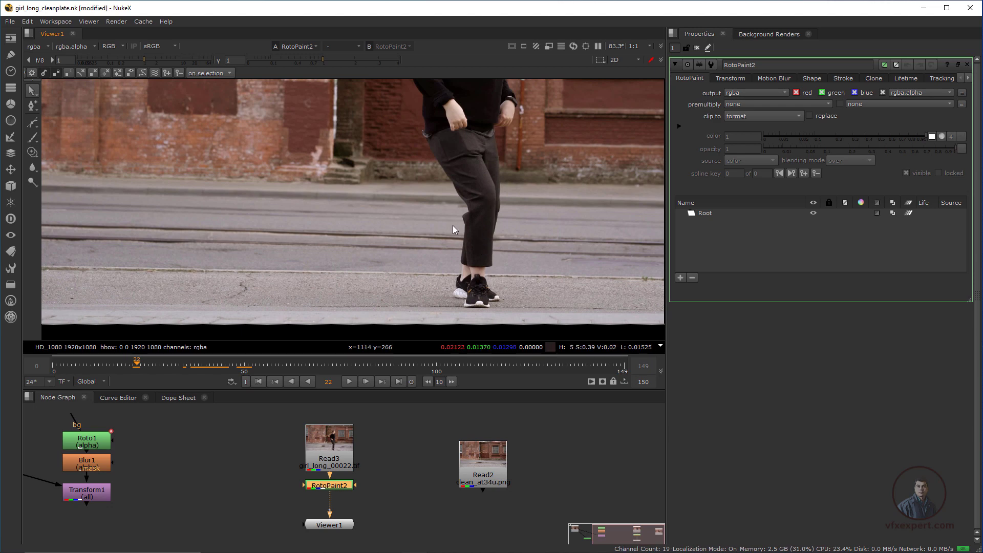
click(327, 382)
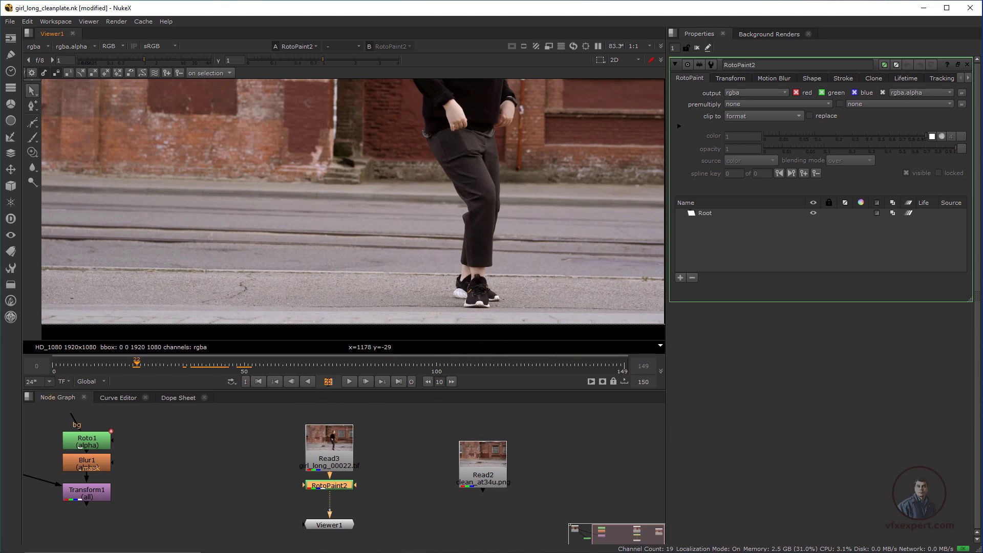
text(34)
key(Return)
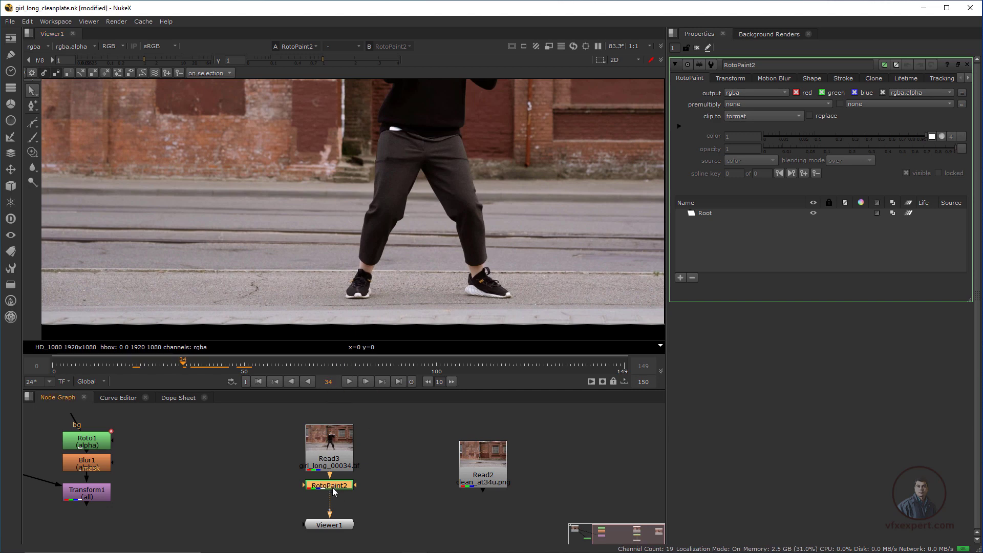
Activate the Clone tool and connect RotoPaint2's bg1 input to Read3, routing the connection through a dot.
drag(333, 492, 333, 496)
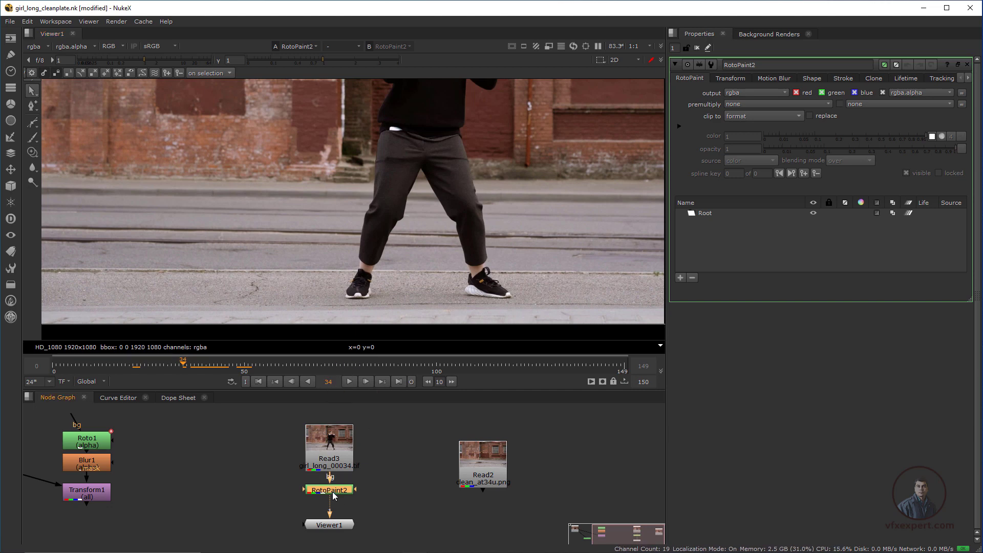
right_click(35, 153)
click(68, 151)
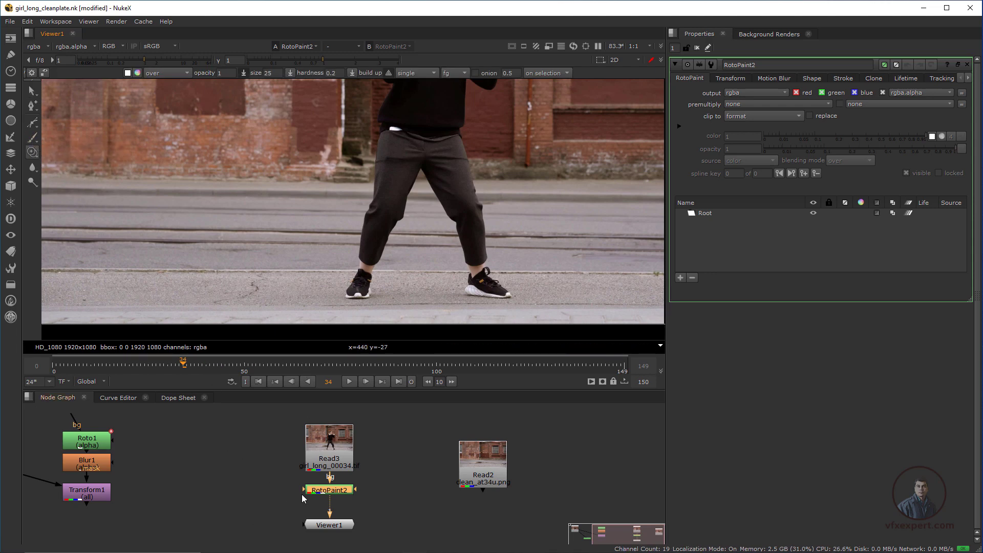
drag(302, 493, 337, 436)
ctrl+drag(331, 469, 215, 495)
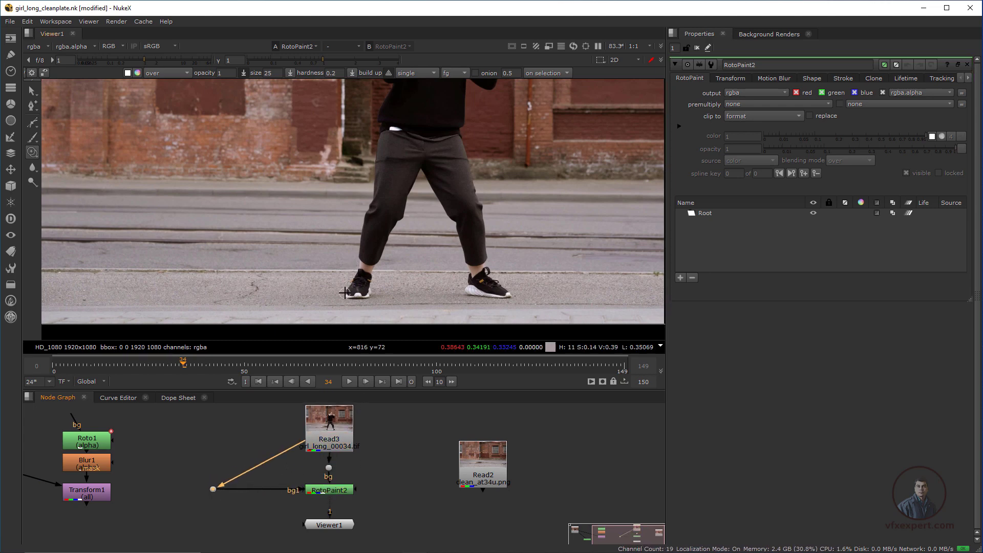
Set the clone brush's opacity to 0.8 and its size to 27, and choose bg 1 as the source.
scroll(393, 207, down, 1)
middle_drag(393, 207, 381, 250)
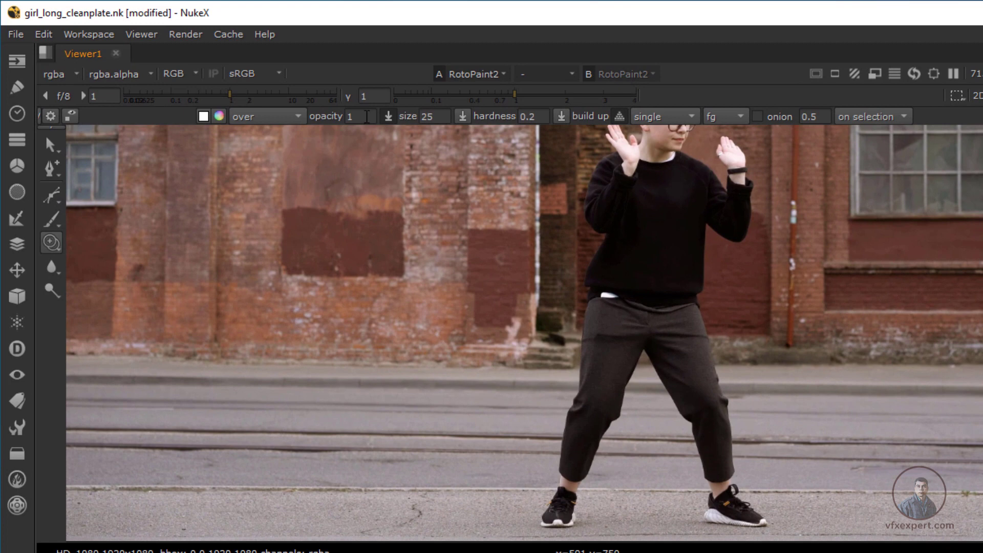
click(366, 116)
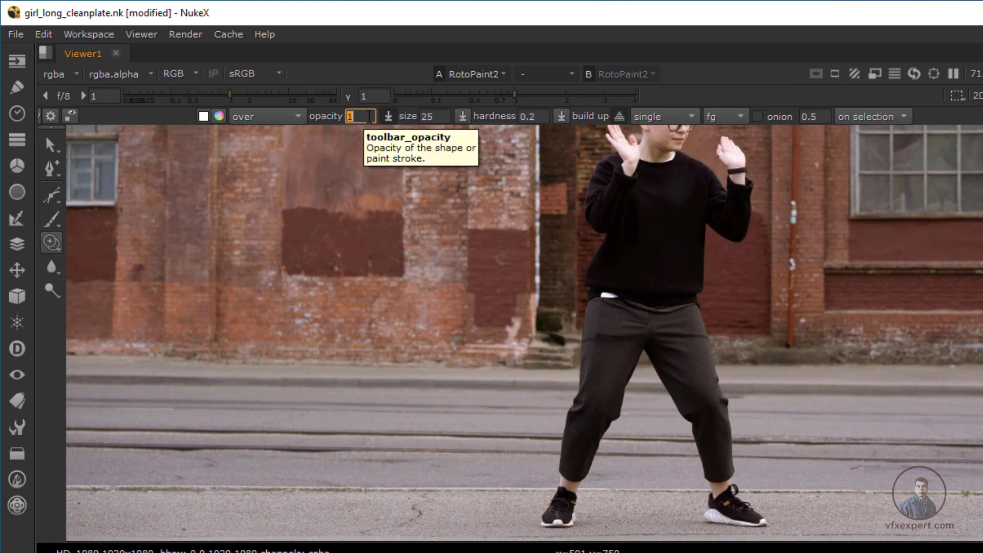
text(.8)
key(Return)
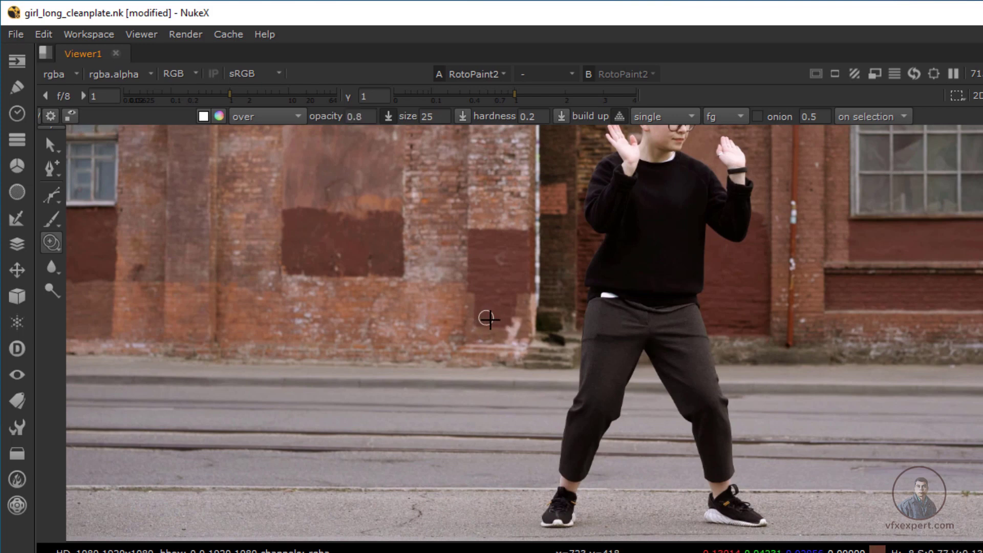
mouse_move(487, 318)
shift+mouse_down()
mouse_move(527, 324)
mouse_move(528, 337)
shift+mouse_up()
click(747, 117)
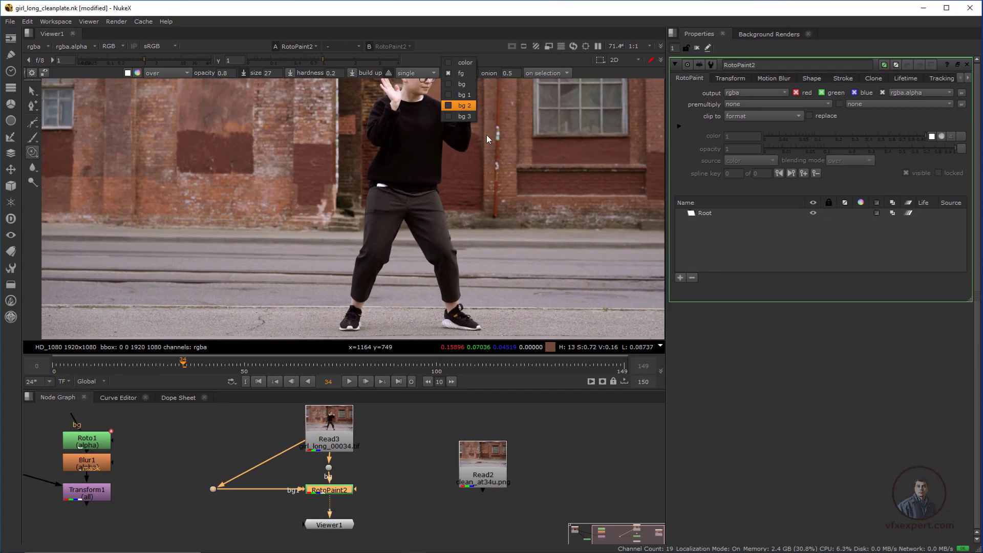
click(461, 95)
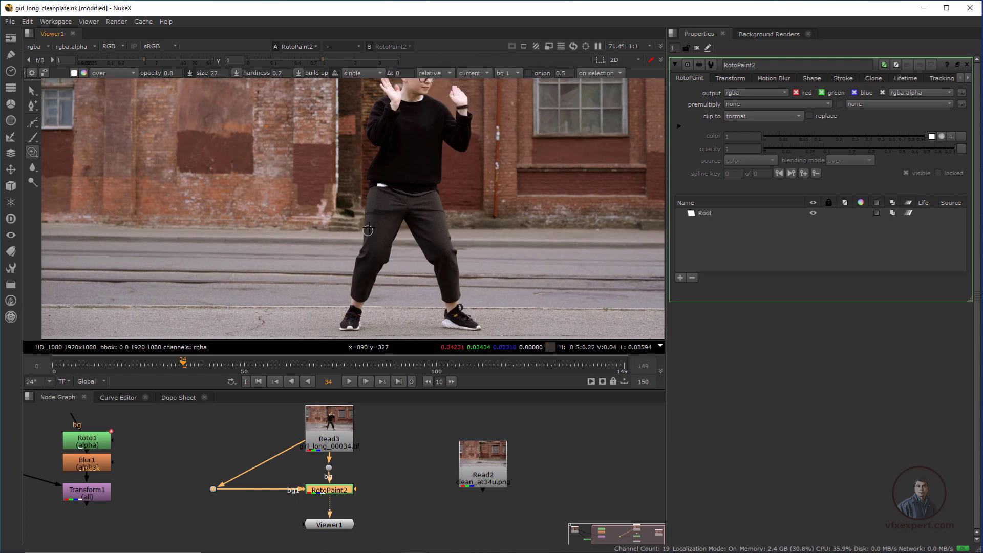
Turn on the onion-skin overlay for the clone source.
scroll(372, 226, down, 1)
middle_drag(393, 208, 395, 231)
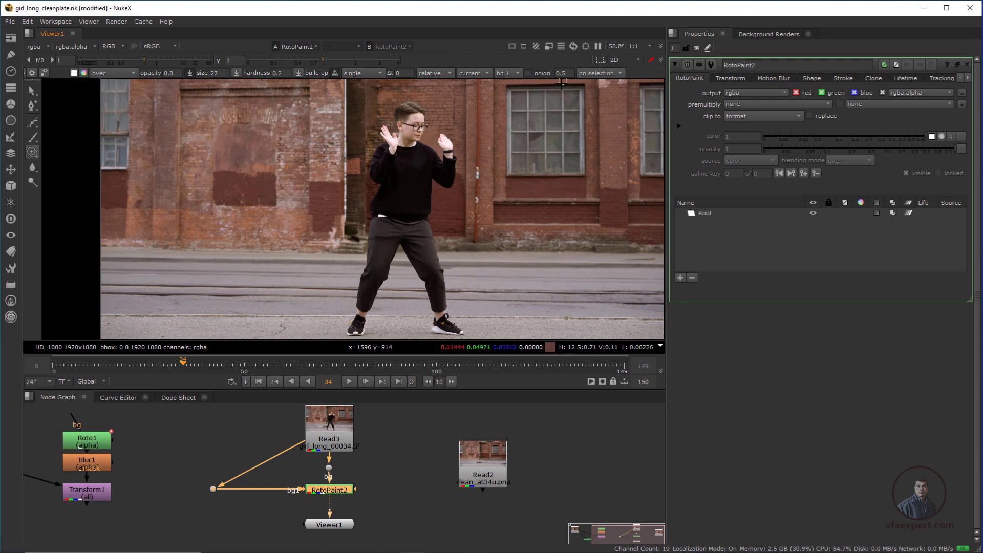
click(529, 72)
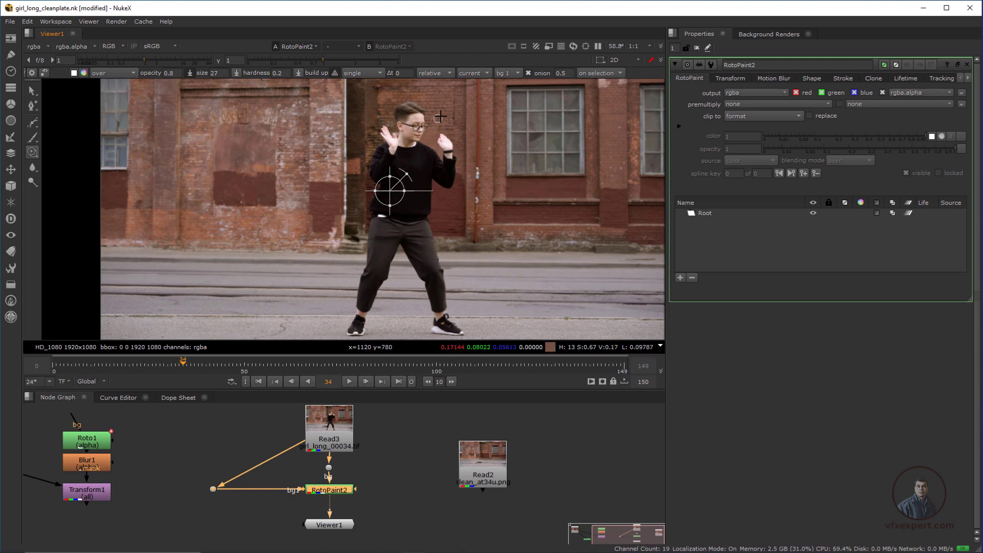
Switch the clone source's time offset from relative to absolute and set it to frame 20.
click(402, 73)
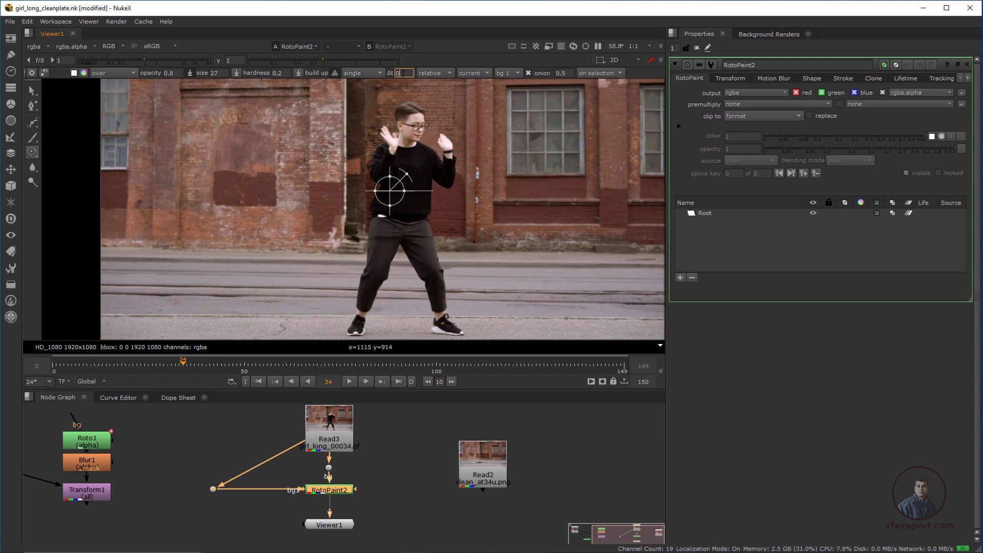
double_click(403, 73)
click(451, 72)
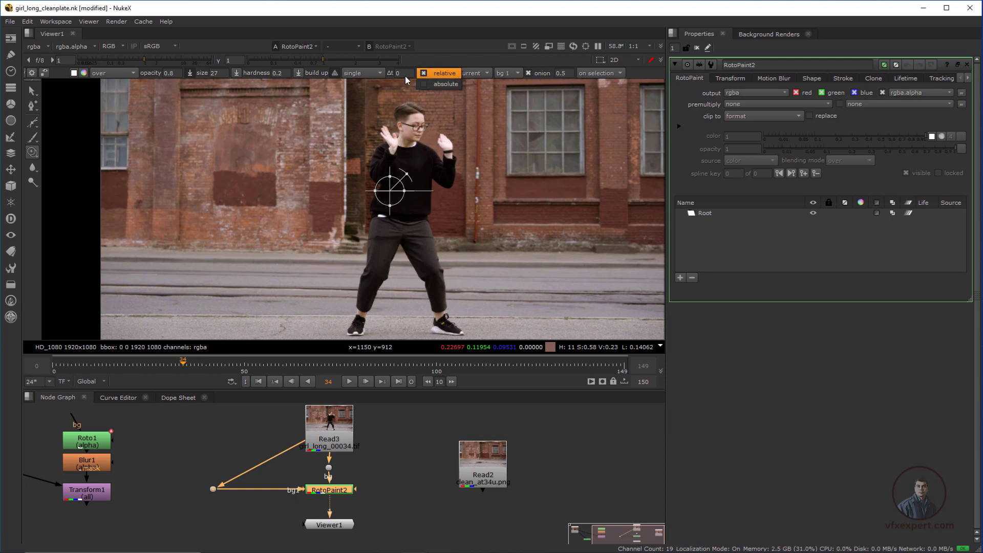
click(429, 48)
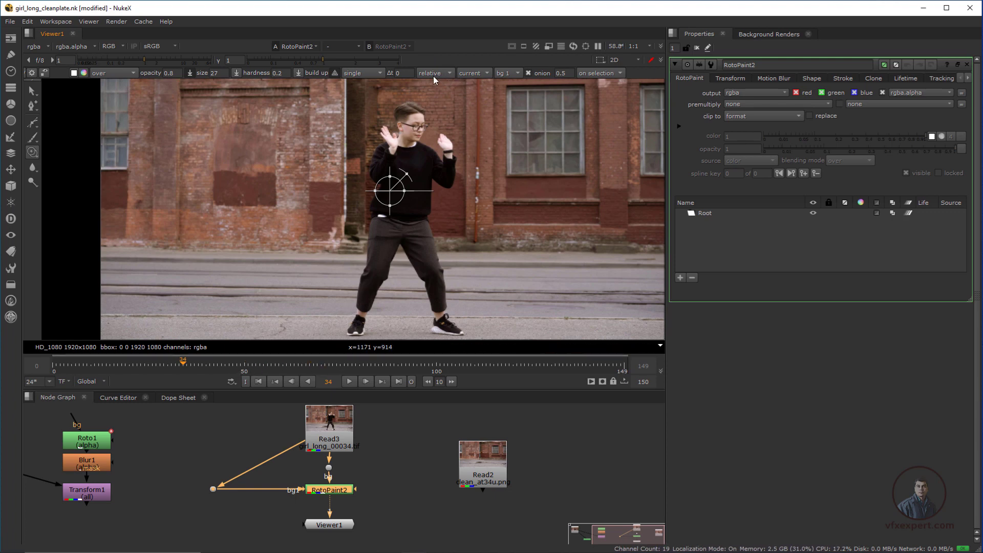
click(448, 75)
click(444, 84)
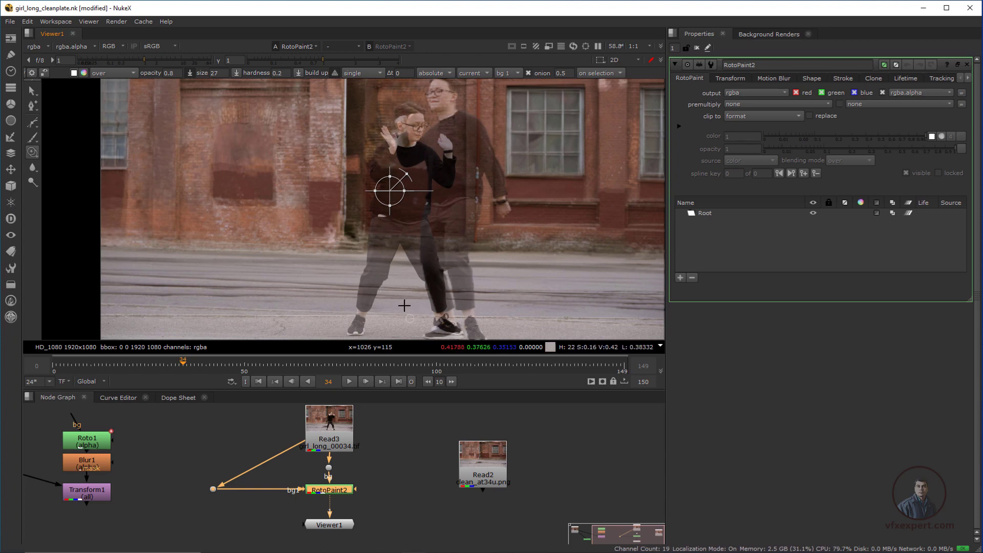
click(404, 72)
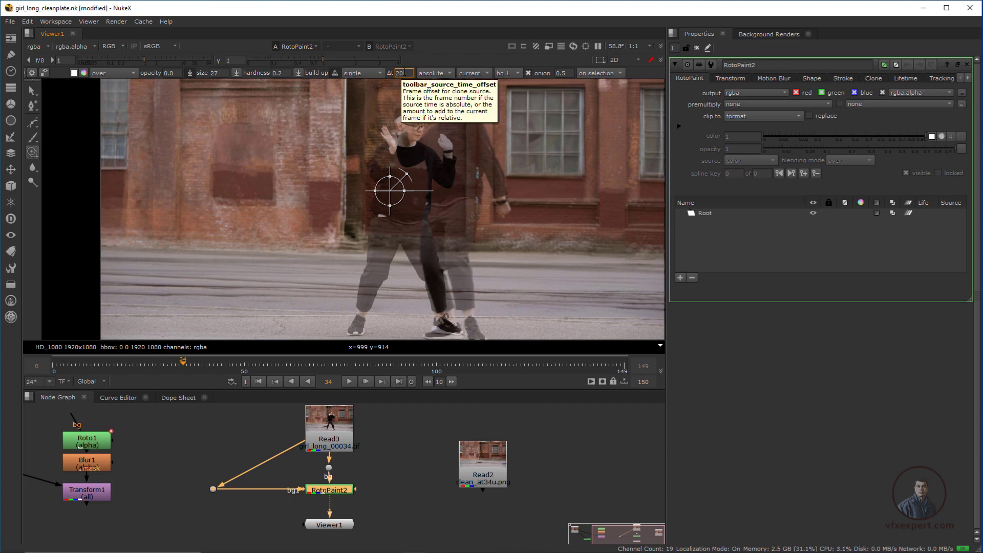
key(Return)
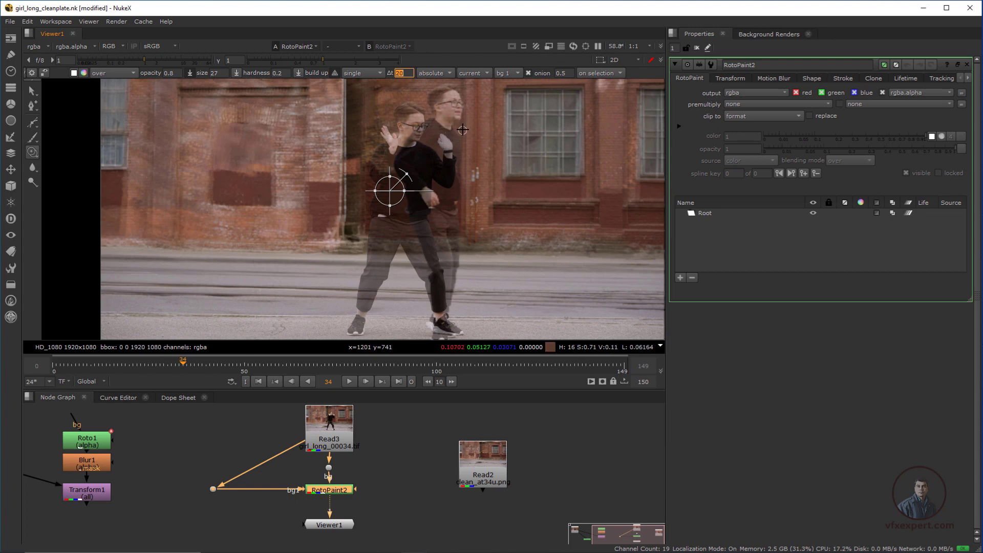
Shift the onion-skinned clone source so its building lines up with the wall in the current frame.
middle_drag(425, 289, 441, 267)
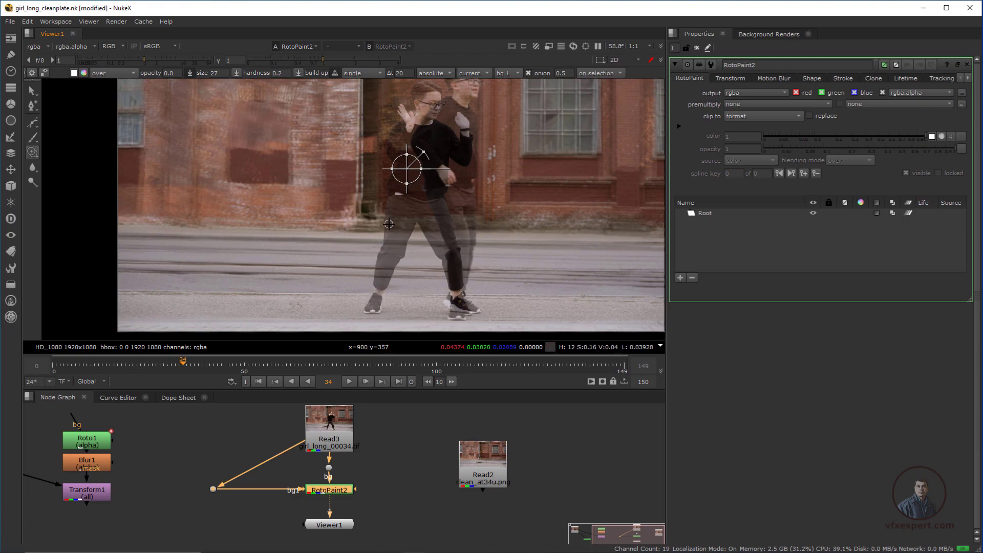
scroll(389, 224, down, 2)
scroll(403, 194, up, 2)
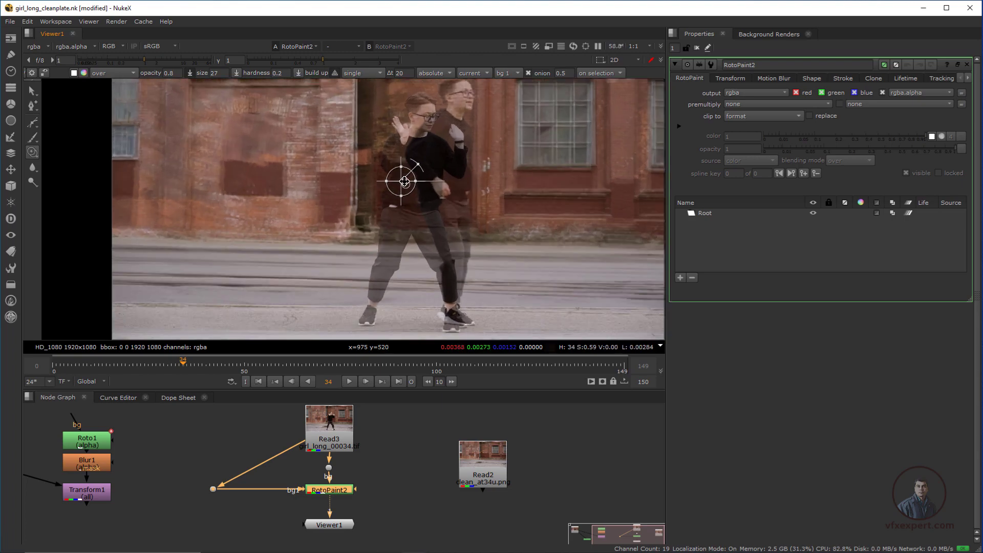
scroll(412, 179, up, 2)
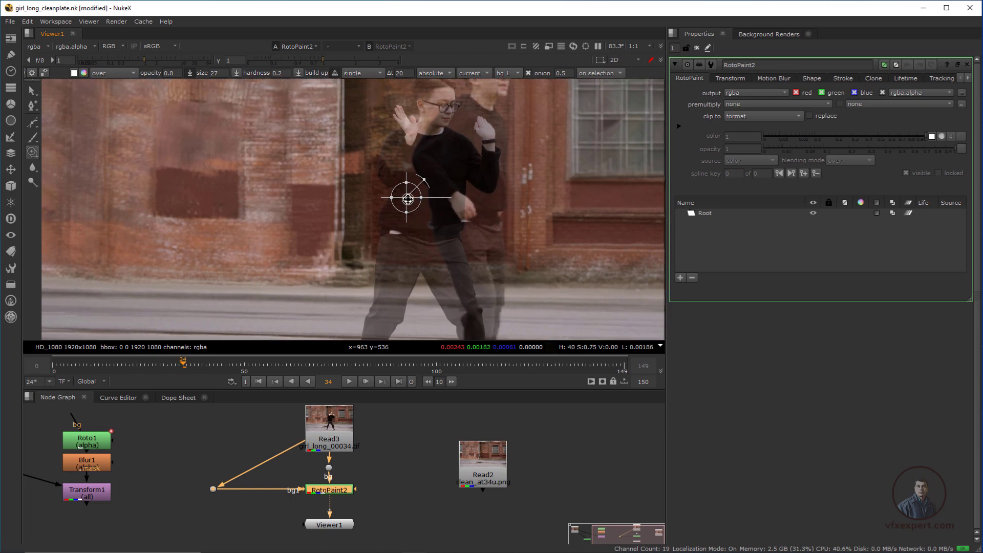
drag(407, 199, 409, 194)
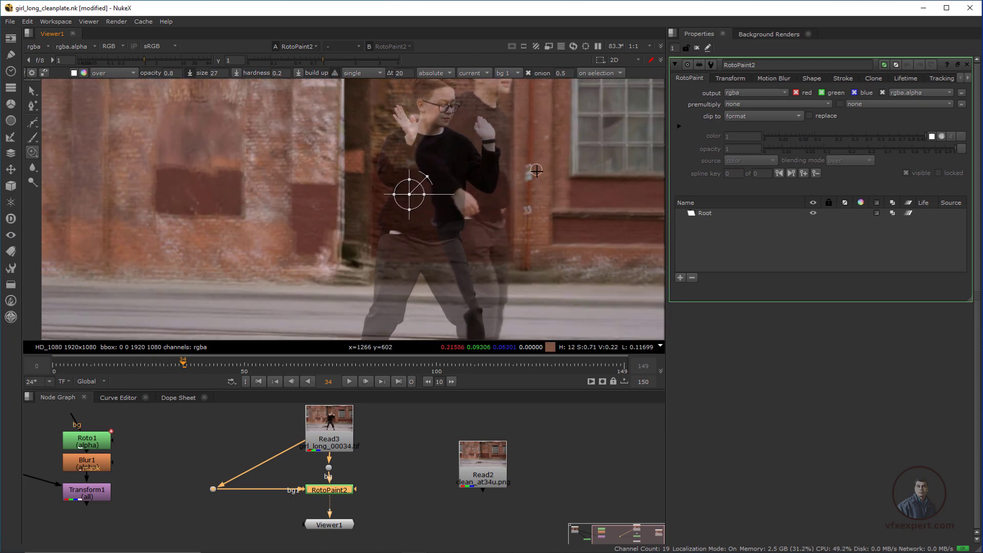
middle_drag(394, 260, 403, 228)
drag(418, 164, 421, 164)
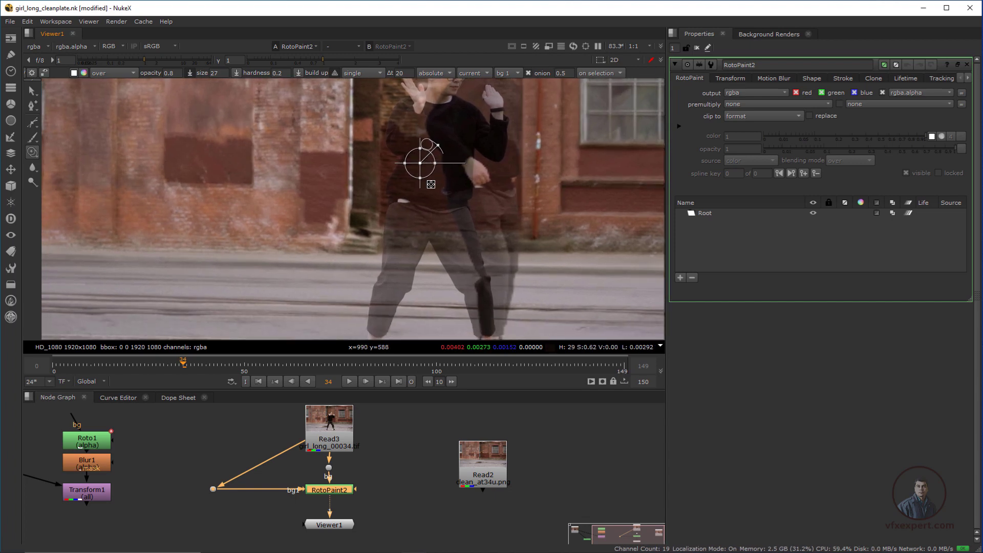
Rotate the clone source overlay slightly, undo the last change, and fine-tune the rotation against the building's edges.
drag(462, 163, 464, 162)
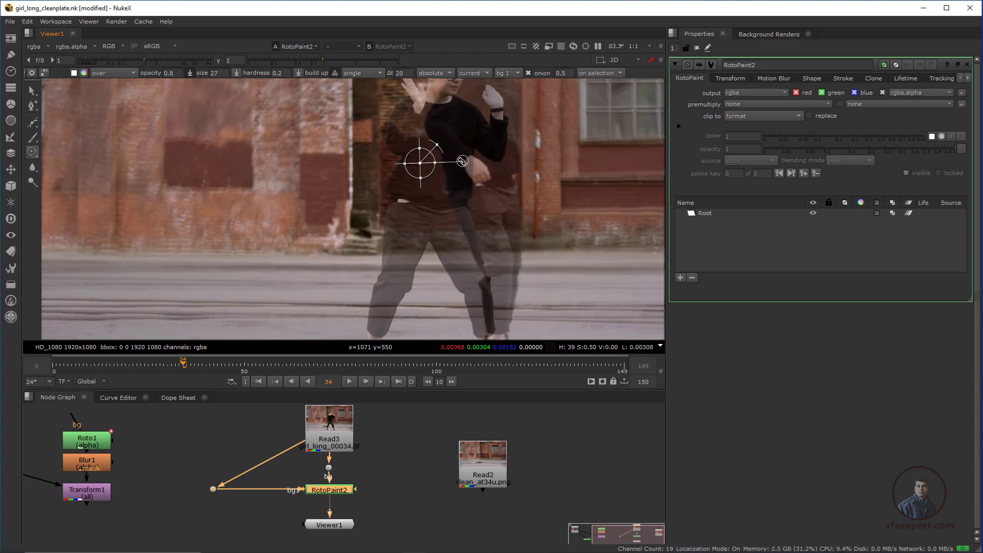
key(ctrl+z)
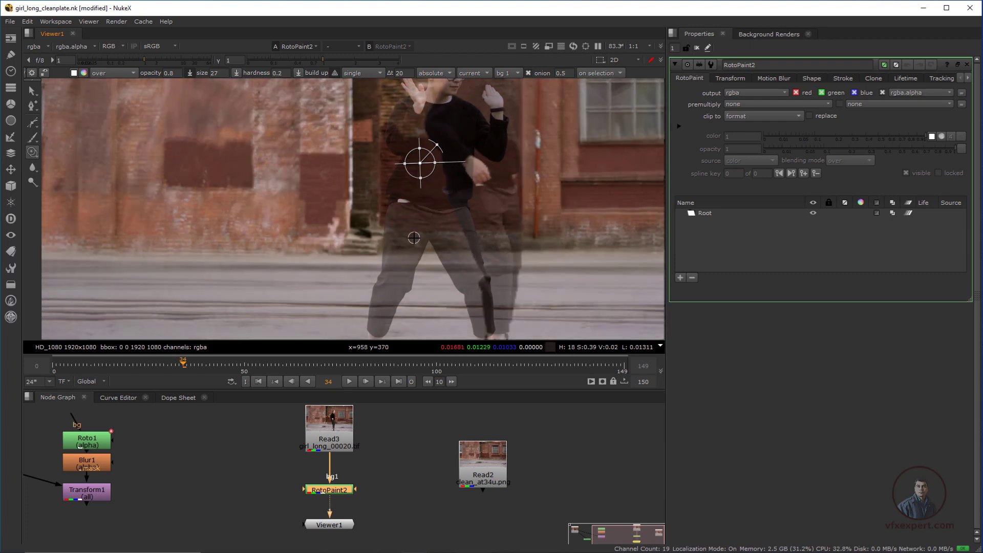
scroll(413, 237, down, 2)
scroll(470, 231, up, 1)
mouse_move(460, 217)
middle_down()
mouse_move(470, 230)
mouse_move(460, 238)
mouse_move(454, 228)
mouse_move(456, 238)
middle_up()
scroll(460, 239, down, 1)
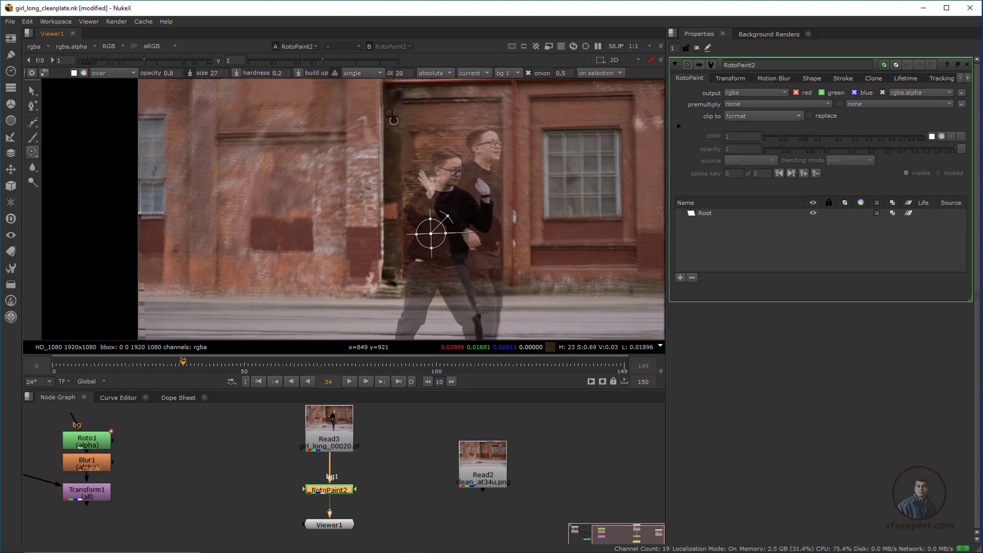
middle_drag(384, 143, 392, 169)
scroll(392, 169, up, 1)
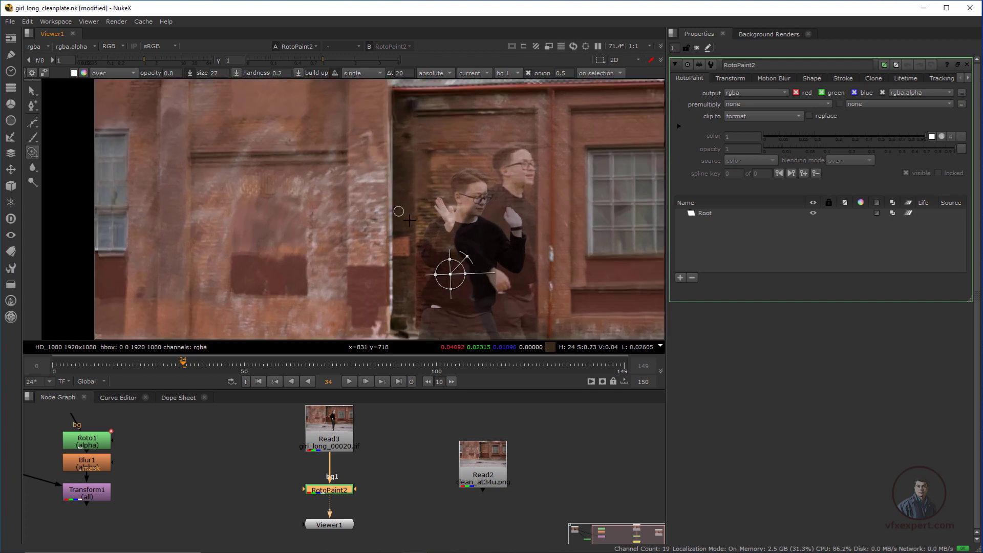
middle_drag(528, 278, 499, 228)
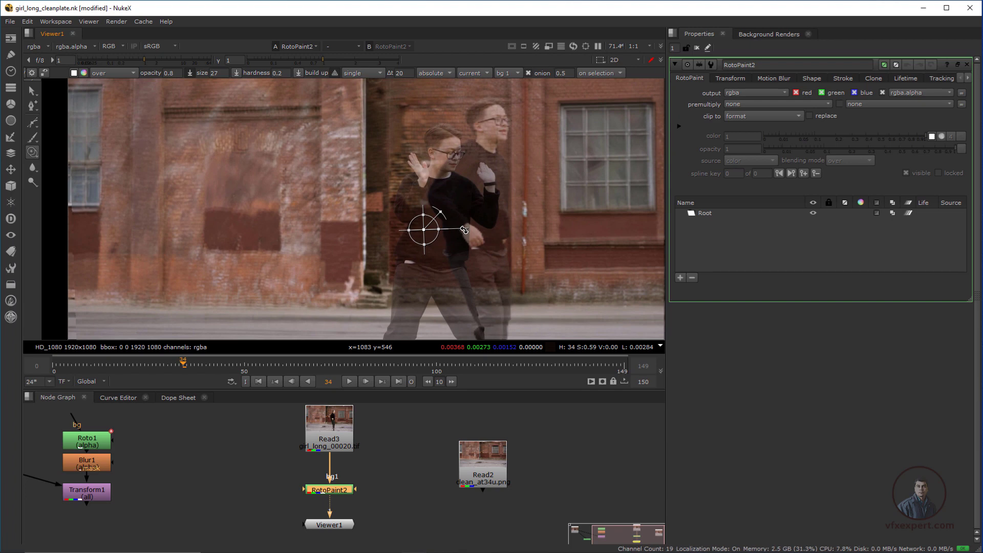
drag(463, 229, 463, 231)
Enlarge the clone brush to size 40 over the dancer's arm.
middle_drag(476, 209, 496, 162)
shift+drag(497, 163, 500, 163)
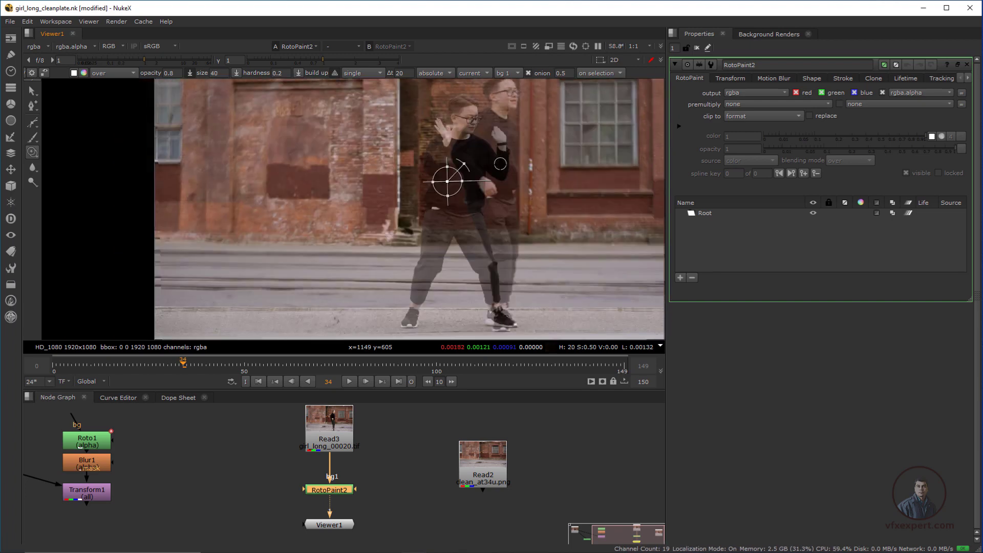
scroll(488, 164, up, 1)
scroll(468, 182, down, 4)
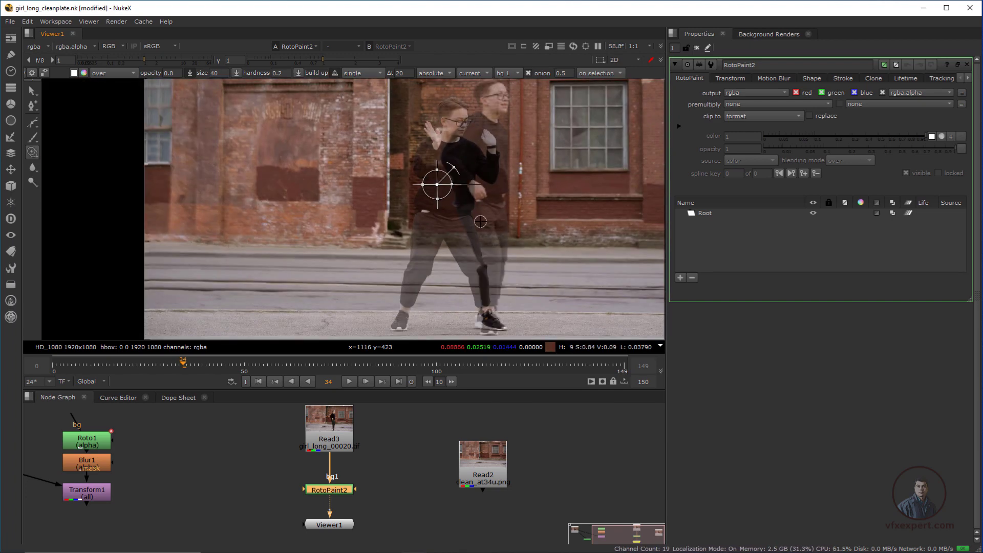
Examine how the onion-skinned clone source lines up with the current frame, and inspect the dancer's feet on the pavement.
scroll(461, 228, up, 2)
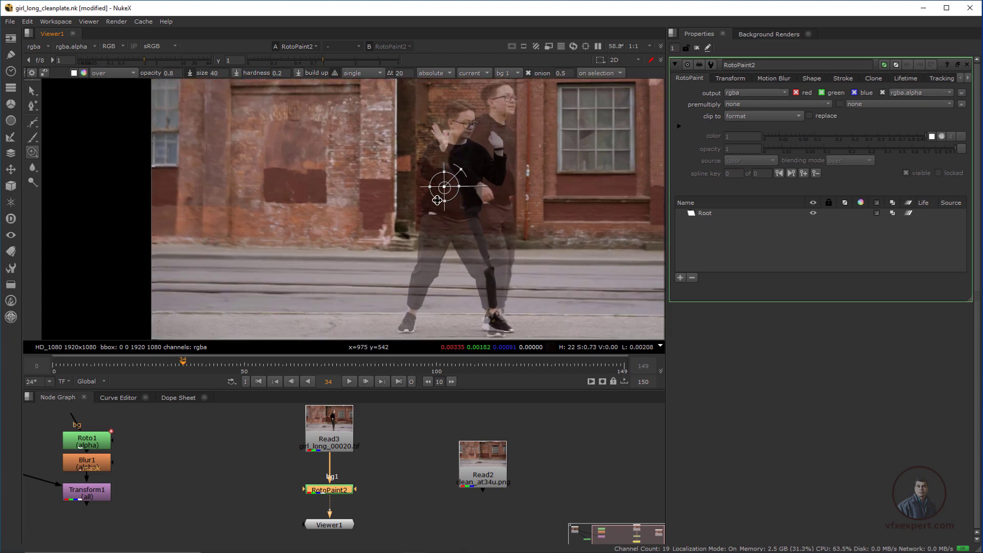
scroll(448, 200, down, 2)
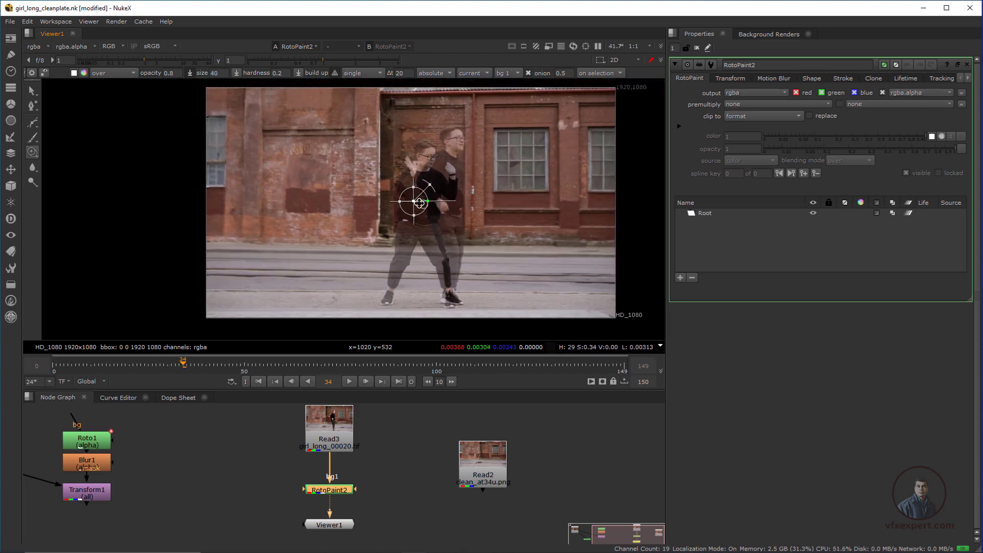
middle_drag(510, 234, 475, 232)
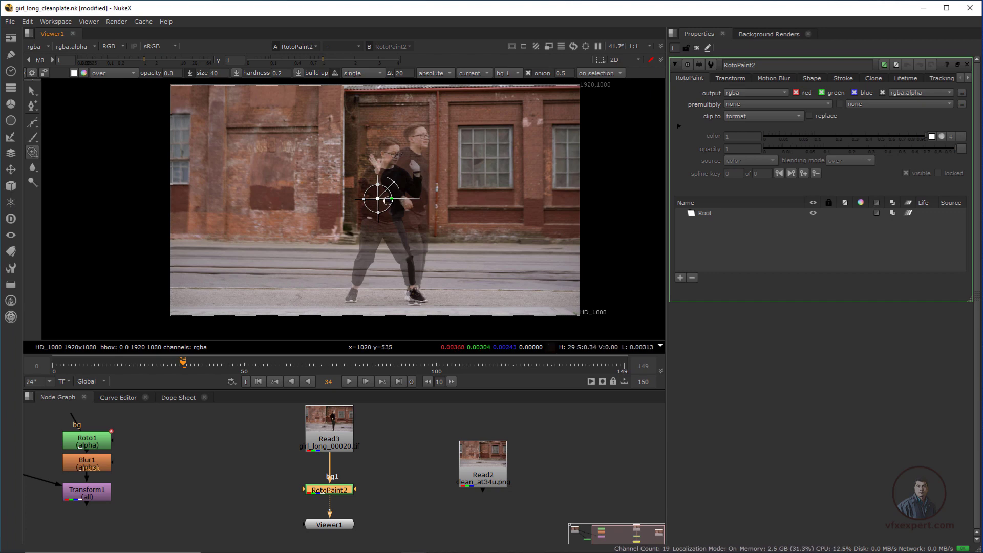
scroll(400, 204, up, 1)
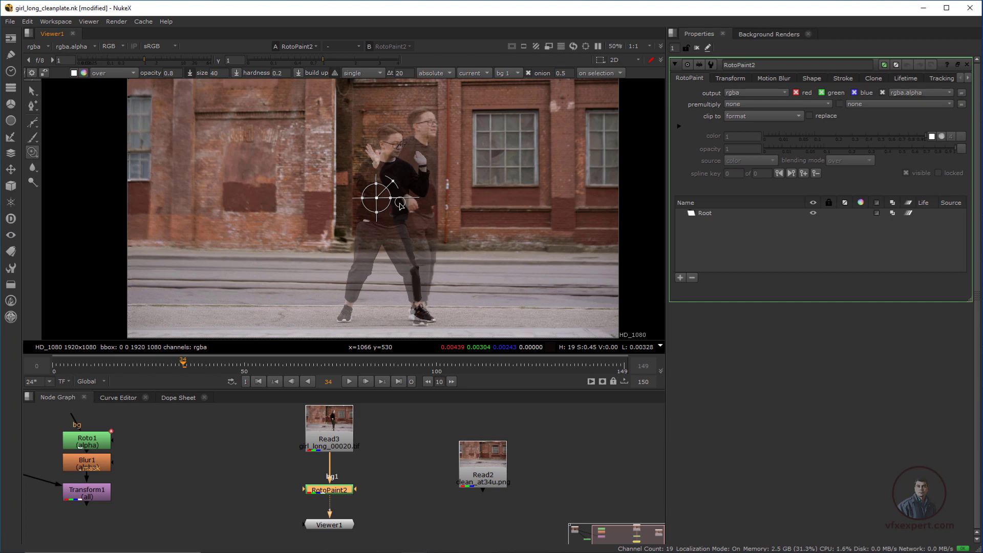
scroll(400, 204, down, 2)
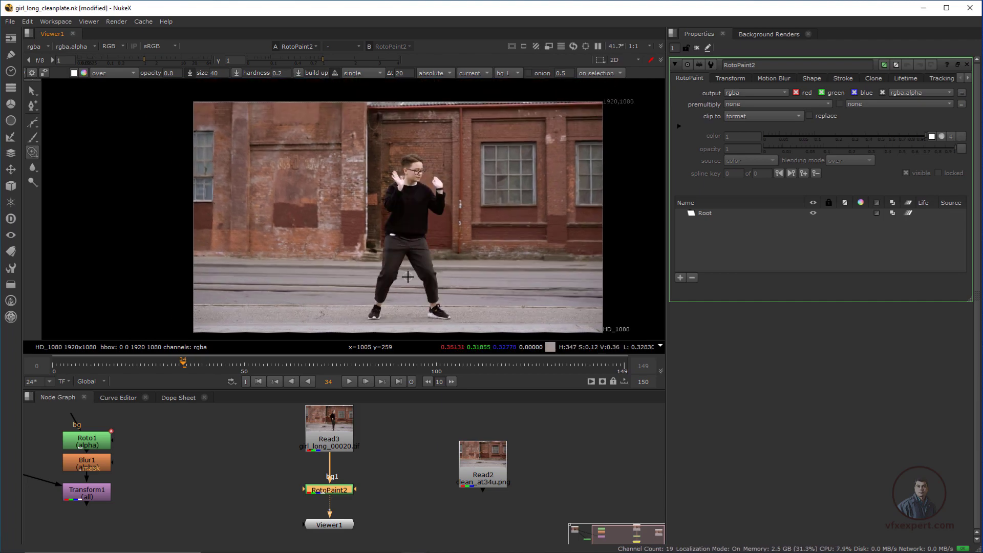
scroll(407, 276, up, 5)
middle_drag(405, 284, 409, 263)
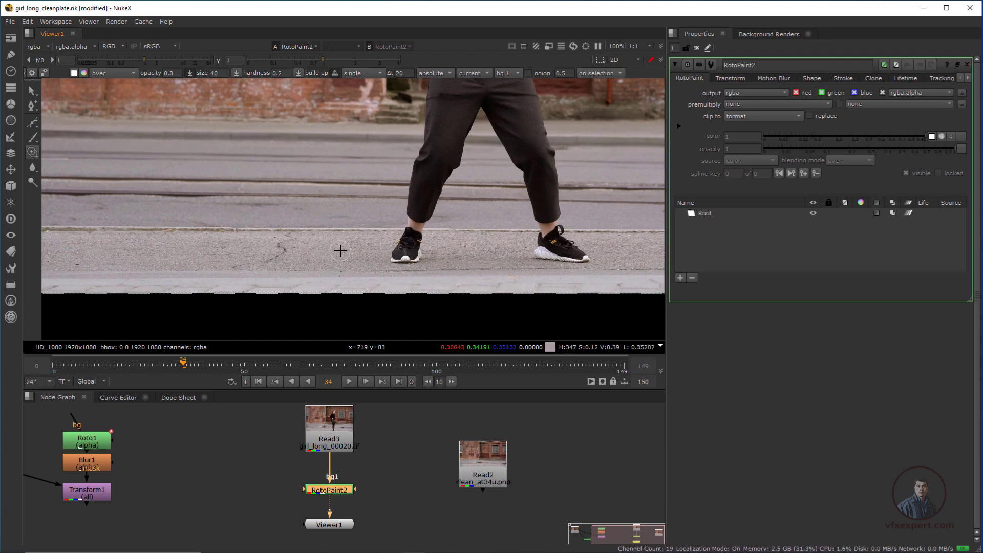
scroll(406, 258, up, 2)
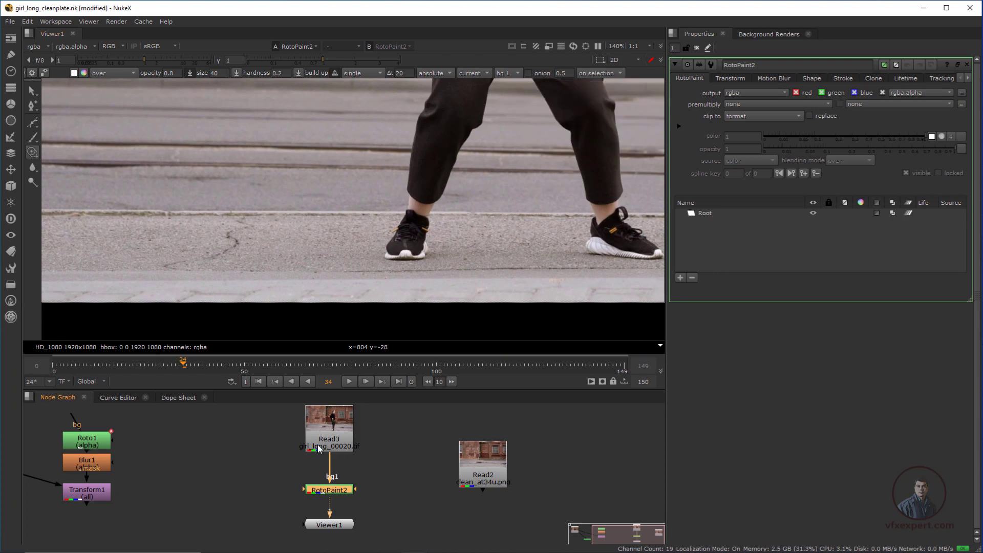
Route Read3 through dots so that it feeds both the bg and bg1 inputs of RotoPaint2.
drag(337, 436, 348, 432)
ctrl+click(333, 467)
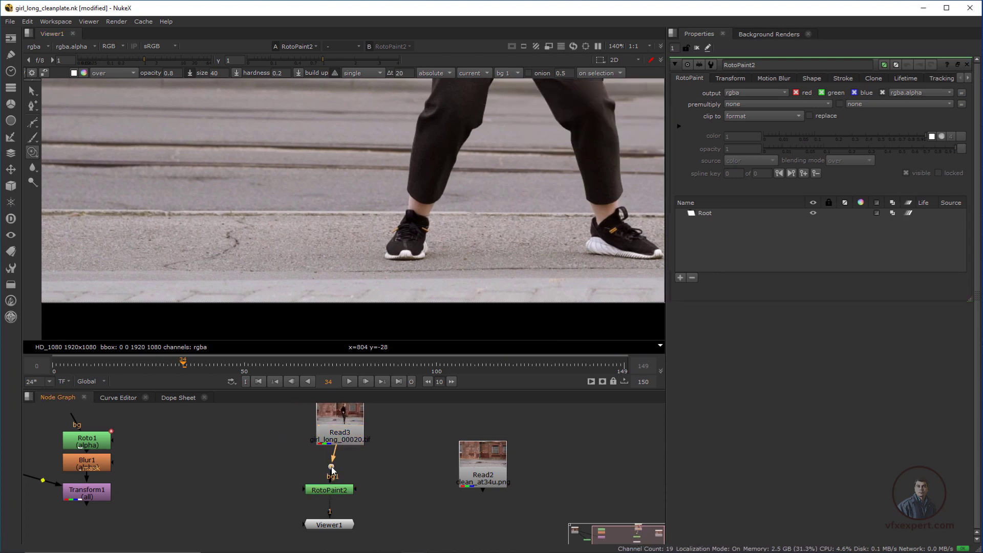
ctrl+drag(333, 468, 269, 493)
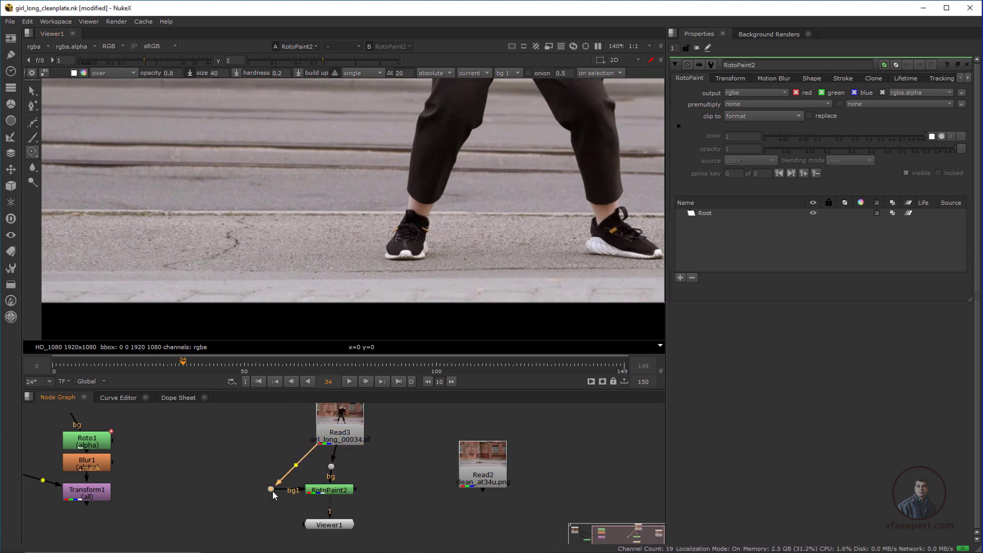
drag(347, 434, 339, 431)
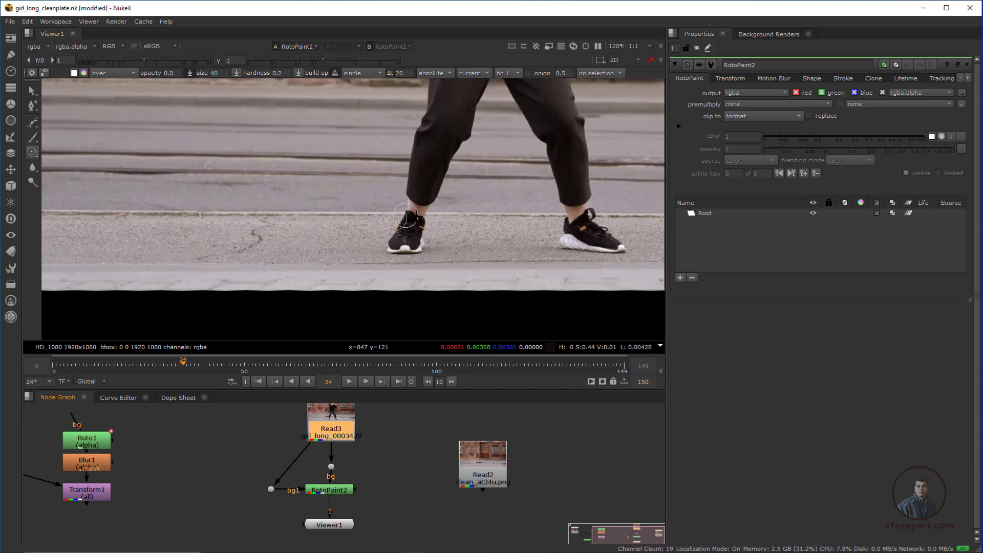
Clone pavement from frame 20 over the toe of the dancer's back shoe with several size 40 dabs.
scroll(428, 228, down, 3)
scroll(418, 245, up, 1)
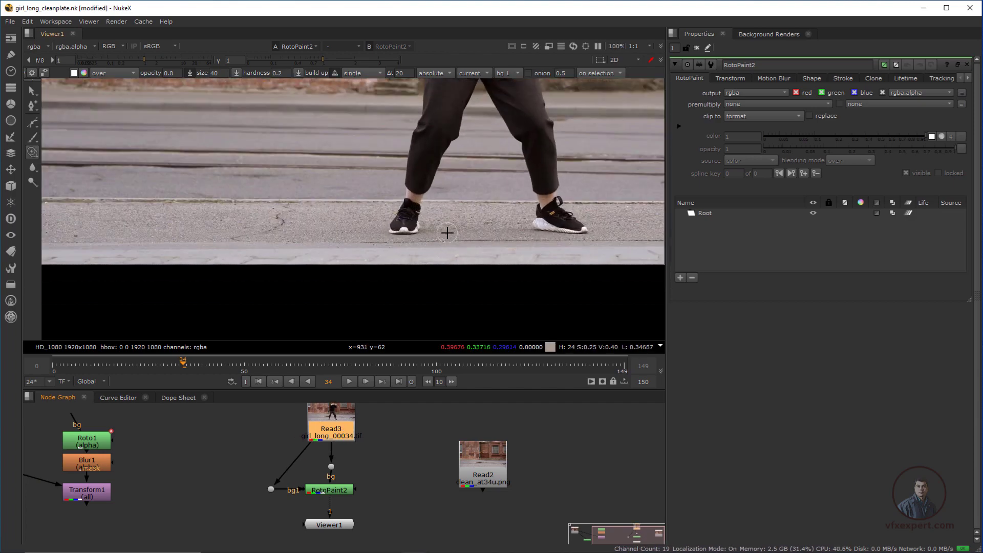
scroll(418, 221, up, 2)
scroll(414, 225, up, 2)
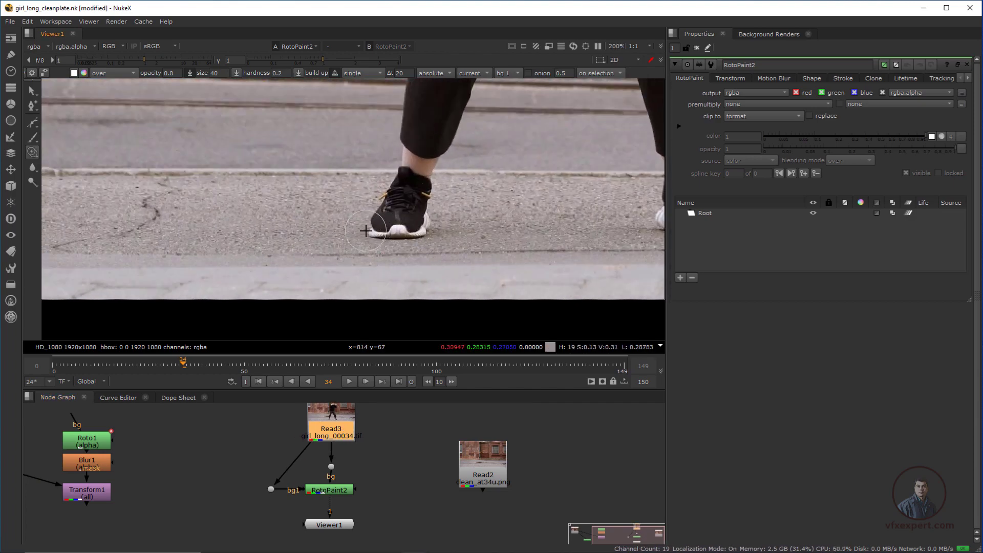
click(365, 233)
click(364, 230)
click(366, 226)
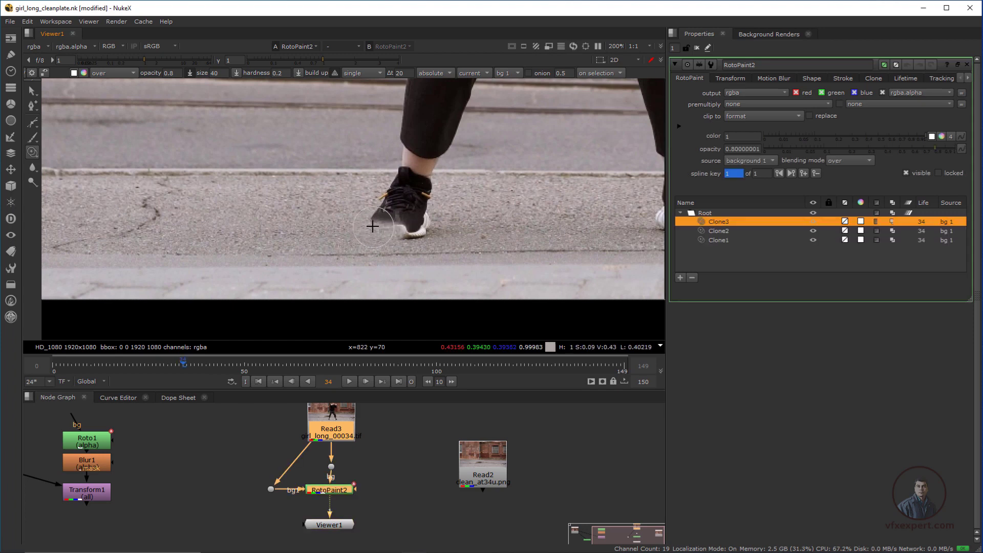
click(367, 224)
click(368, 221)
Reduce the clone brush to size 28 and paint out the rest of that shoe, the ankle and the trouser hem.
shift+drag(359, 216, 417, 225)
scroll(362, 212, up, 2)
mouse_move(422, 235)
mouse_down()
mouse_move(448, 243)
mouse_move(463, 207)
mouse_up()
mouse_move(420, 200)
mouse_down()
mouse_move(445, 197)
mouse_move(443, 184)
mouse_up()
mouse_move(453, 171)
mouse_down()
mouse_move(424, 173)
mouse_move(437, 152)
mouse_up()
middle_drag(437, 143, 434, 193)
mouse_move(445, 184)
mouse_down()
mouse_move(494, 145)
mouse_move(448, 141)
mouse_up()
middle_drag(495, 130, 491, 193)
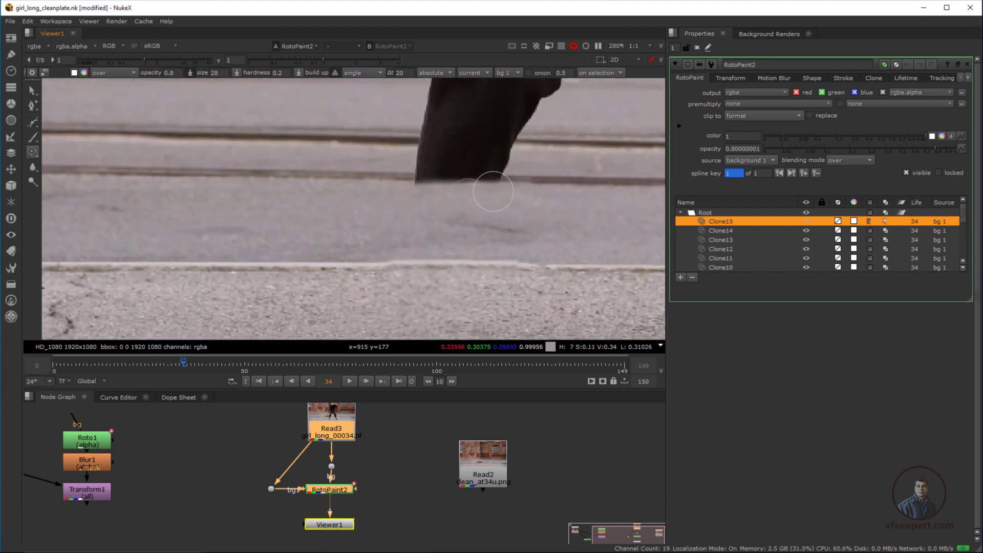
Clone the road and tram rails over the lower end of the same trouser leg.
drag(492, 192, 403, 180)
middle_drag(470, 181, 464, 230)
drag(436, 207, 526, 195)
scroll(530, 207, down, 3)
mouse_move(533, 210)
middle_down()
mouse_move(429, 236)
mouse_move(435, 260)
middle_up()
Recheck the clone source overlay and paint road over the shin, knee and thigh of the same leg.
key(t)
scroll(419, 253, down, 3)
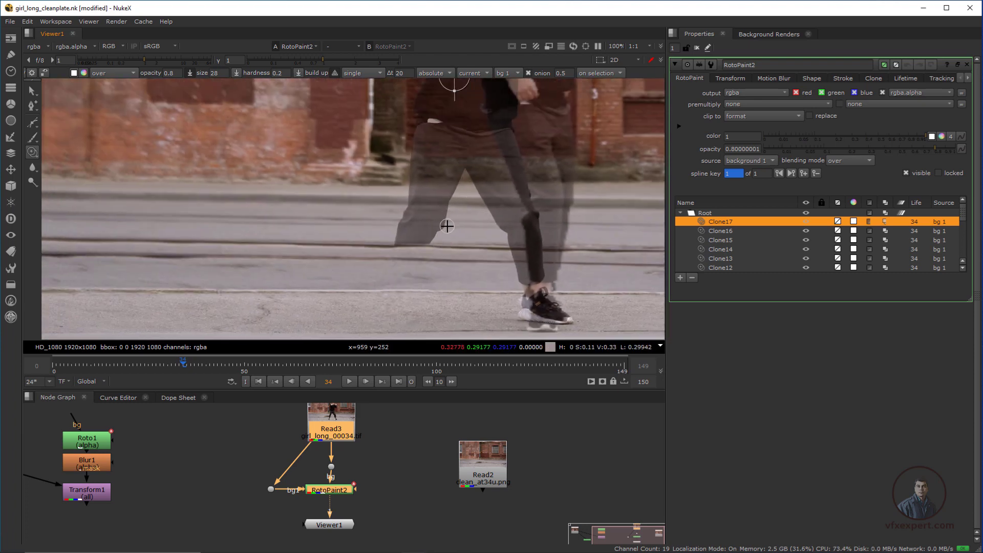
scroll(432, 246, up, 4)
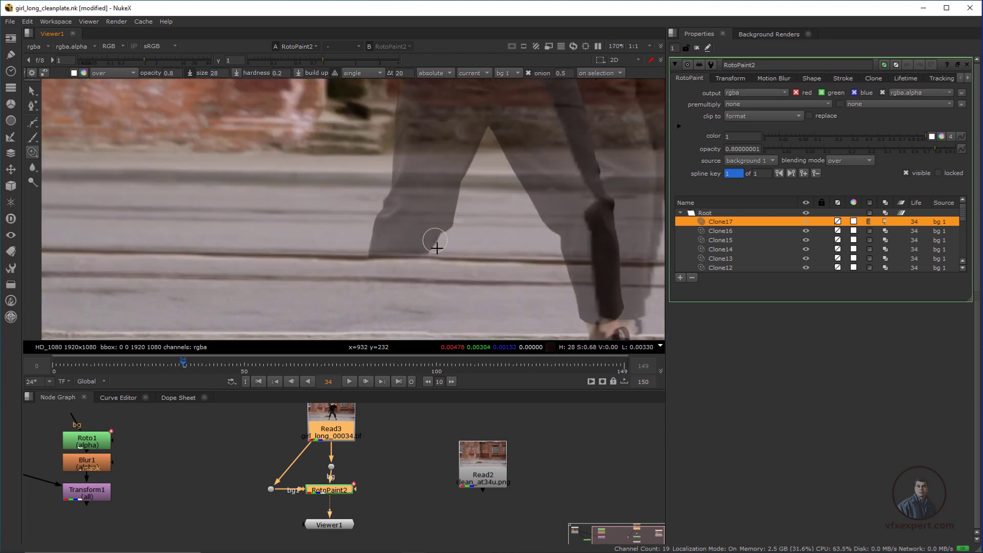
key(t)
mouse_move(403, 245)
mouse_down()
mouse_move(459, 236)
mouse_move(444, 239)
mouse_up()
mouse_move(378, 234)
mouse_down()
mouse_move(452, 232)
mouse_move(432, 235)
mouse_move(393, 215)
mouse_move(391, 190)
mouse_up()
drag(408, 137, 410, 152)
mouse_move(416, 199)
mouse_down()
mouse_move(429, 220)
mouse_move(416, 194)
mouse_move(435, 176)
mouse_move(413, 169)
mouse_move(468, 170)
mouse_up()
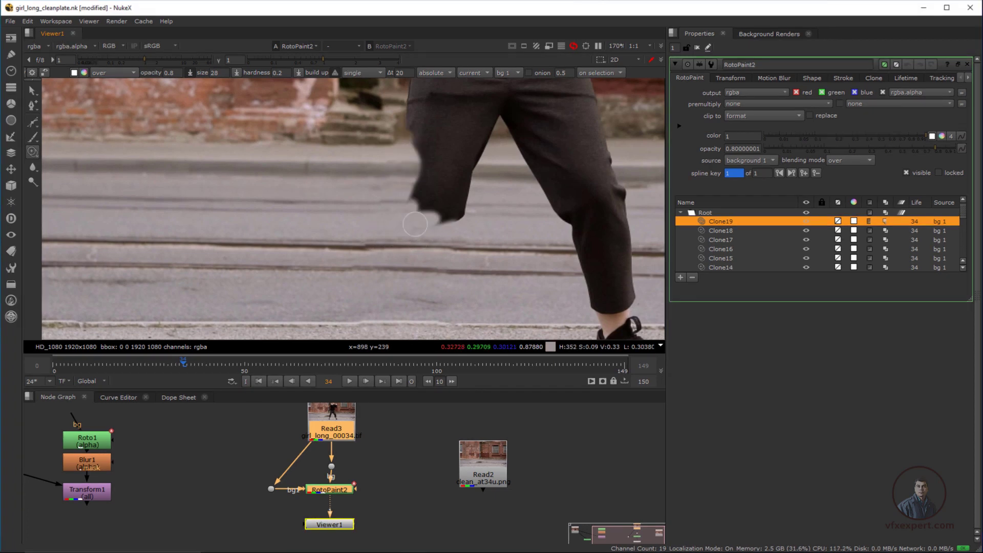
mouse_move(467, 169)
mouse_down()
mouse_move(416, 166)
mouse_move(465, 161)
mouse_up()
mouse_move(463, 241)
middle_down()
mouse_move(432, 222)
mouse_move(456, 286)
middle_up()
mouse_move(410, 204)
mouse_down()
mouse_move(482, 207)
mouse_move(415, 194)
mouse_move(471, 174)
mouse_move(430, 175)
mouse_move(404, 160)
mouse_move(482, 170)
mouse_move(421, 170)
mouse_move(398, 156)
mouse_up()
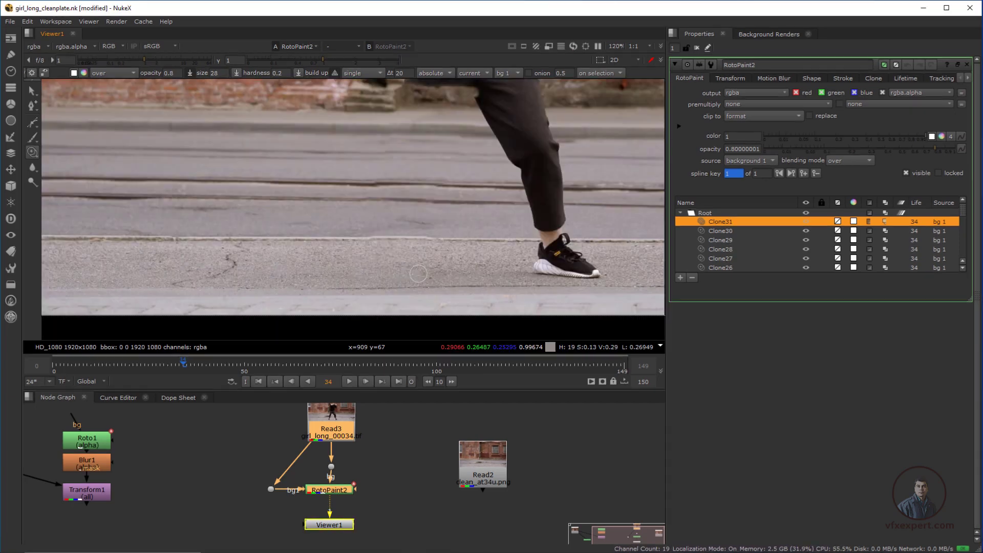
Inspect frame 60 for clear background behind the remaining front leg, and return to frame 34.
scroll(427, 266, down, 2)
scroll(428, 265, down, 2)
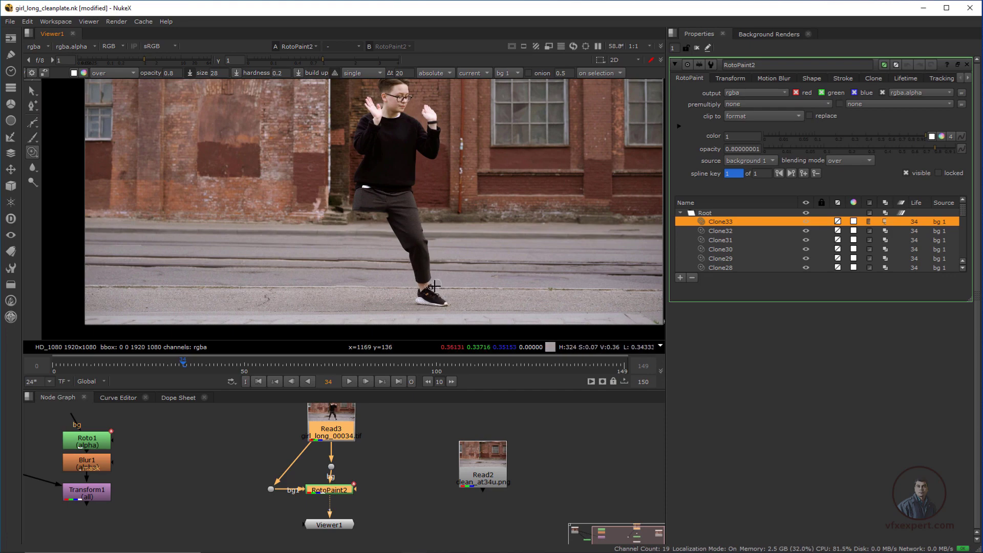
scroll(412, 274, up, 2)
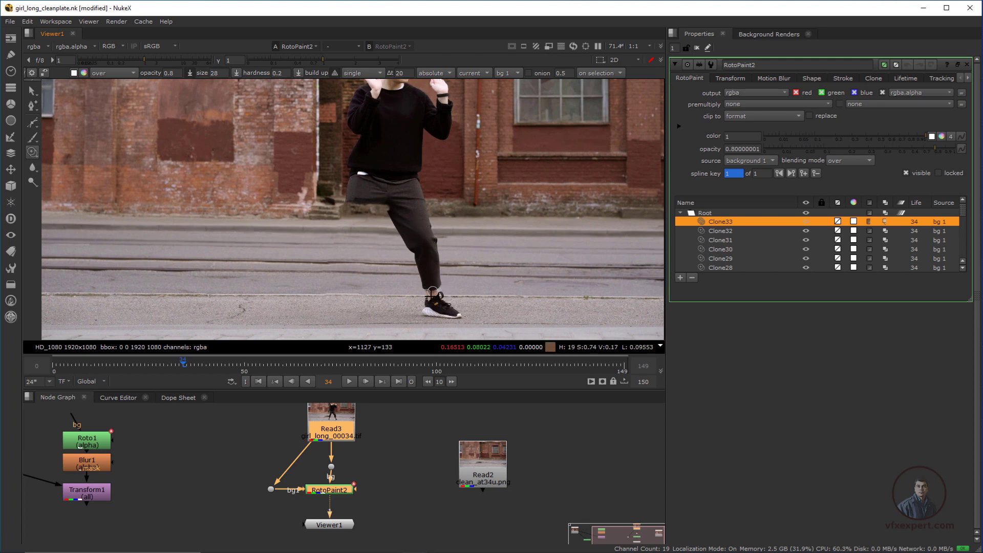
middle_drag(431, 296, 435, 290)
drag(182, 364, 283, 376)
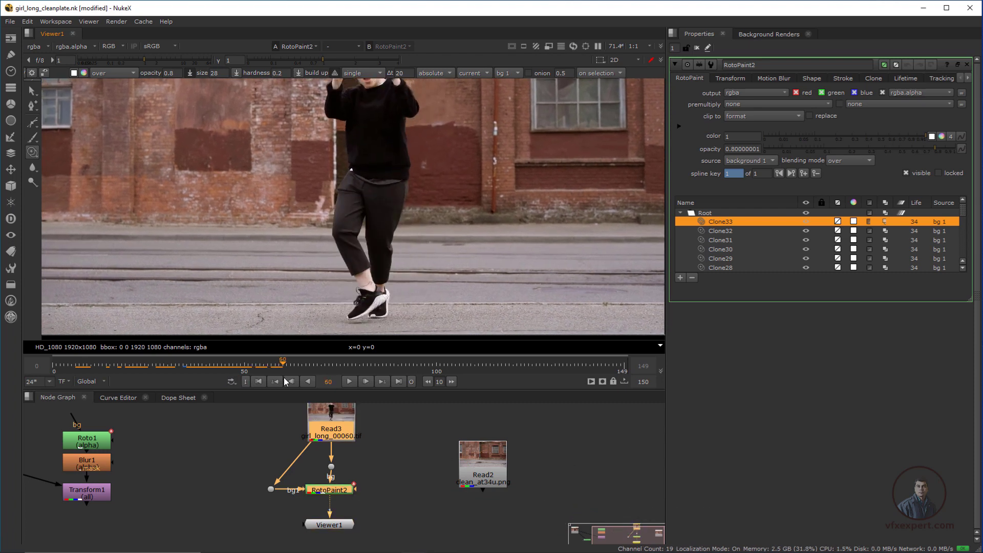
scroll(434, 307, up, 2)
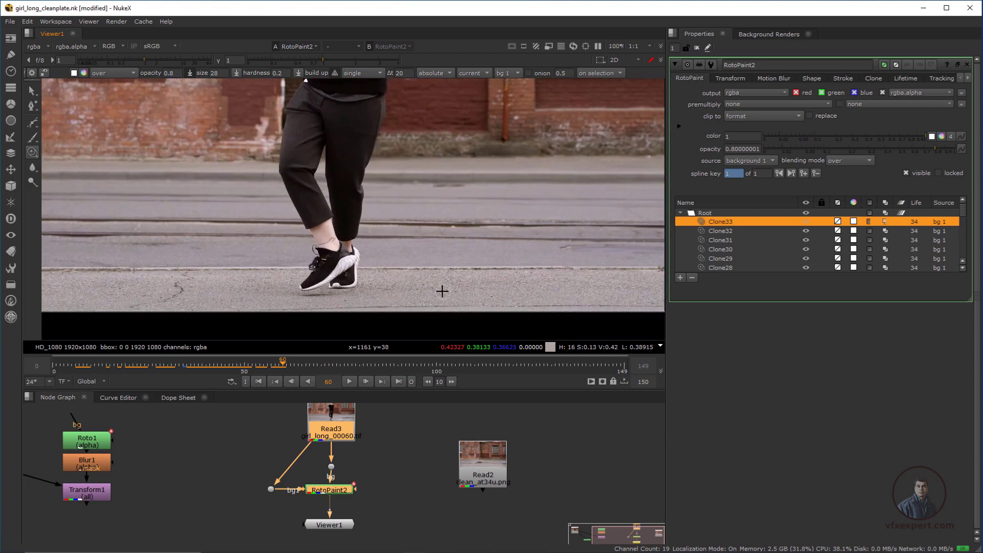
click(183, 368)
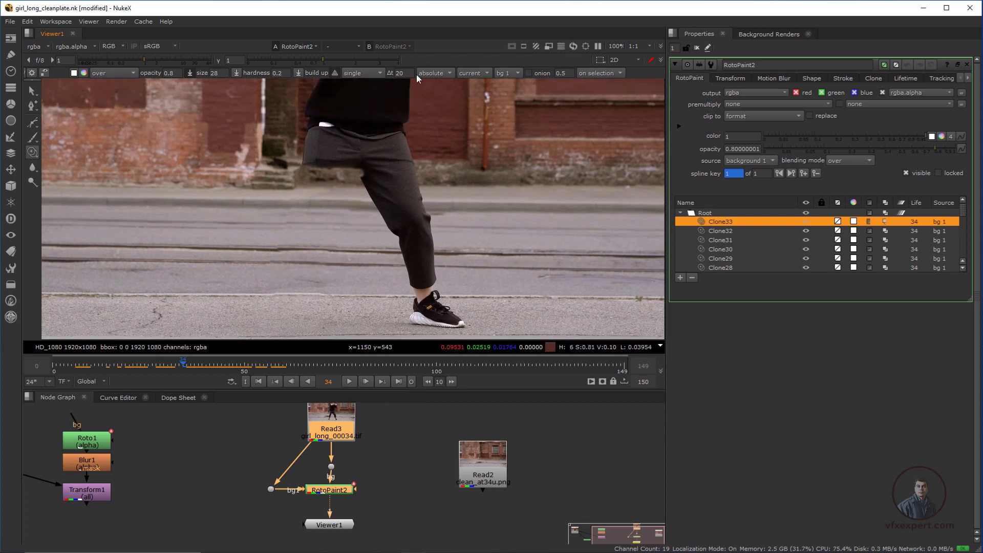
Set the absolute clone source frame to 60 and check its onion-skinned alignment against the building and street.
key(Return)
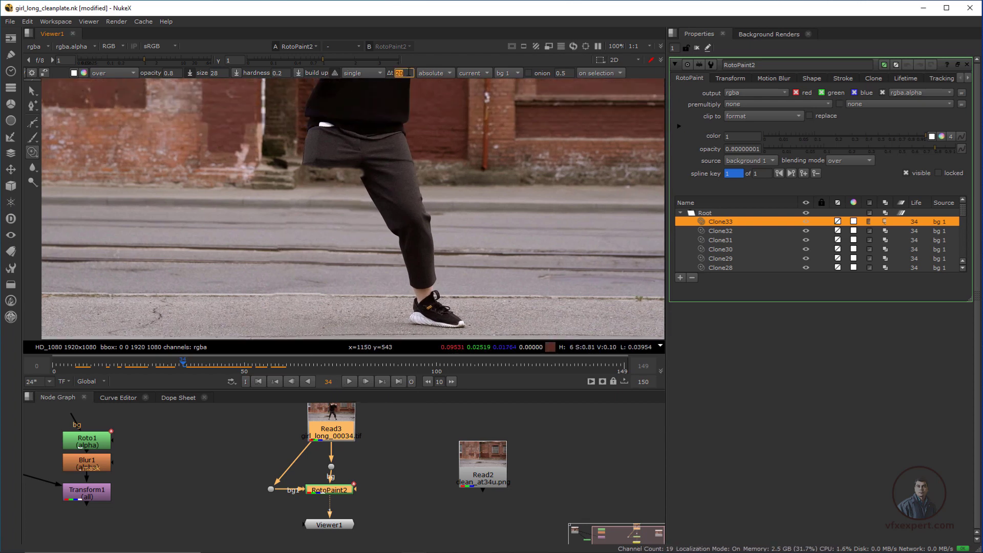
text(60)
key(Return)
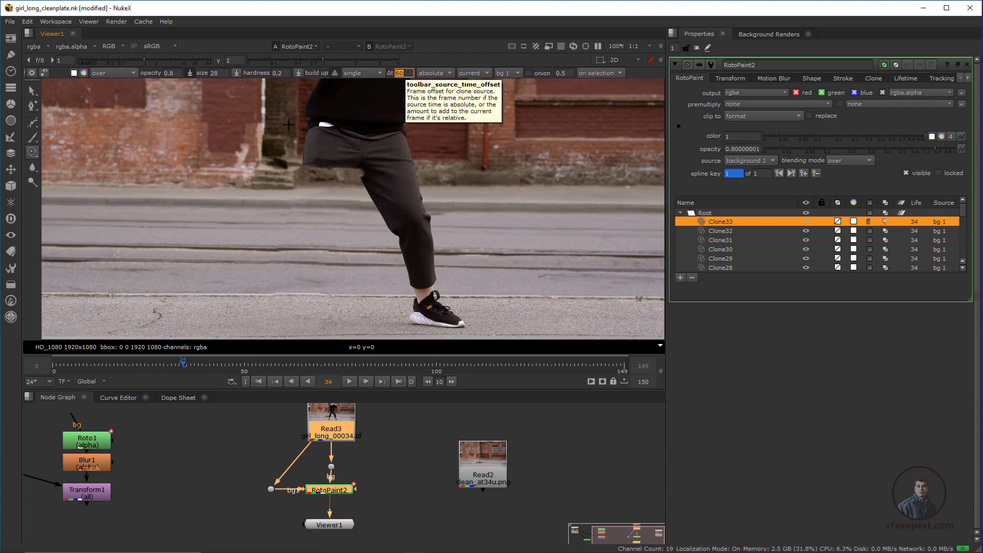
scroll(430, 222, down, 4)
middle_drag(434, 221, 419, 251)
key(t)
scroll(388, 197, up, 1)
scroll(388, 197, down, 2)
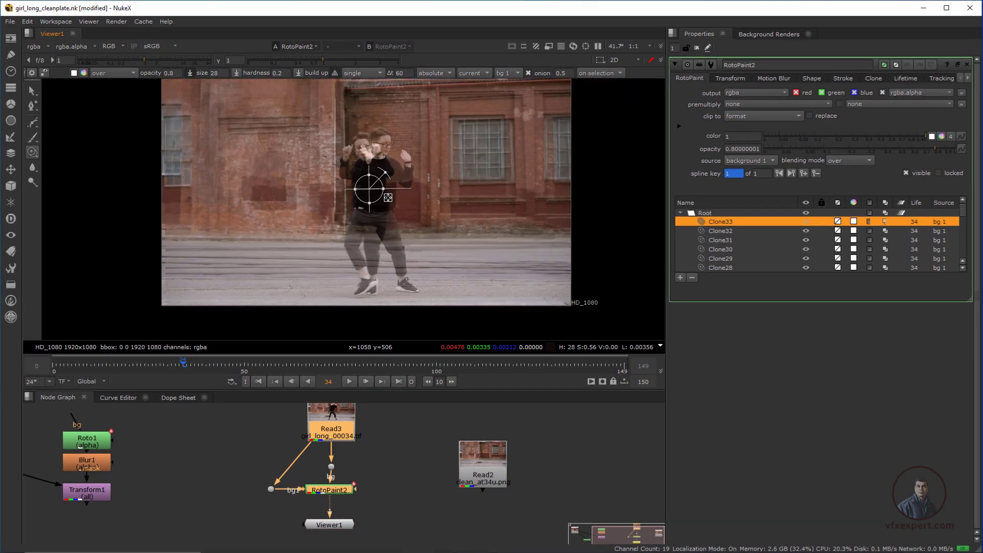
scroll(384, 197, up, 2)
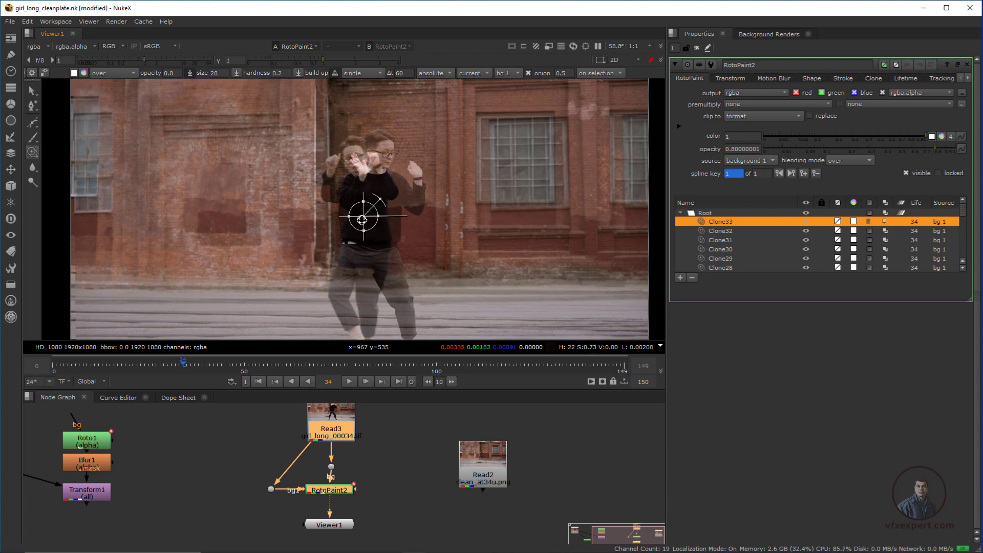
Clone street from frame 60 over the remaining shoe, ankle and lower trouser leg, lowering the brush opacity to 0.5.
key(t)
scroll(375, 313, up, 1)
middle_drag(375, 313, 402, 248)
key(t)
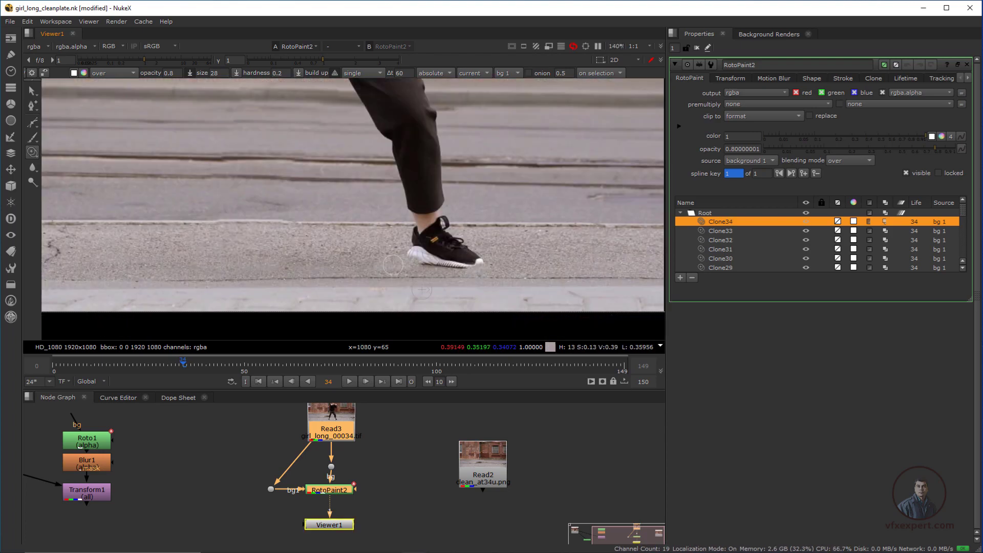
drag(450, 262, 441, 226)
scroll(356, 152, up, 3)
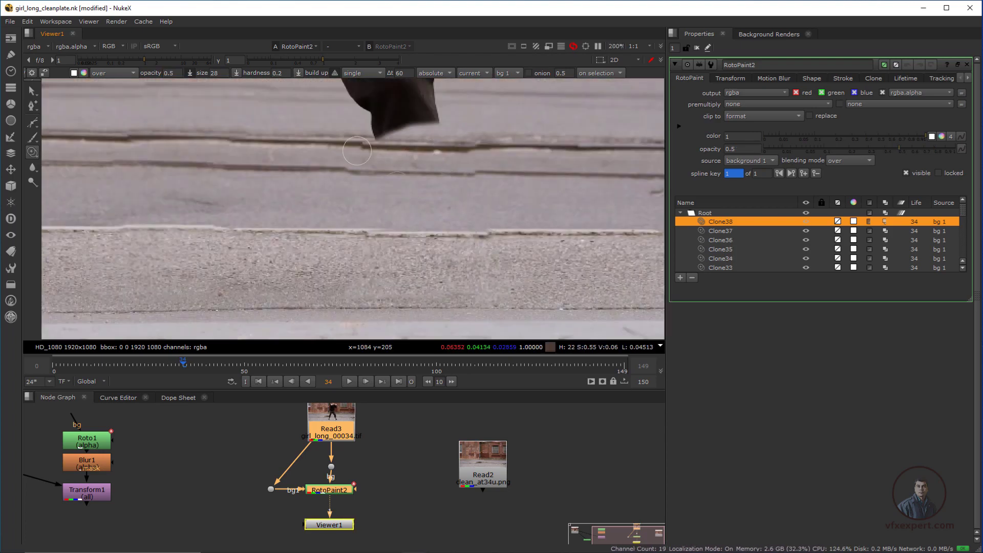
drag(357, 151, 368, 150)
scroll(374, 203, down, 3)
scroll(378, 218, up, 3)
middle_drag(374, 216, 375, 251)
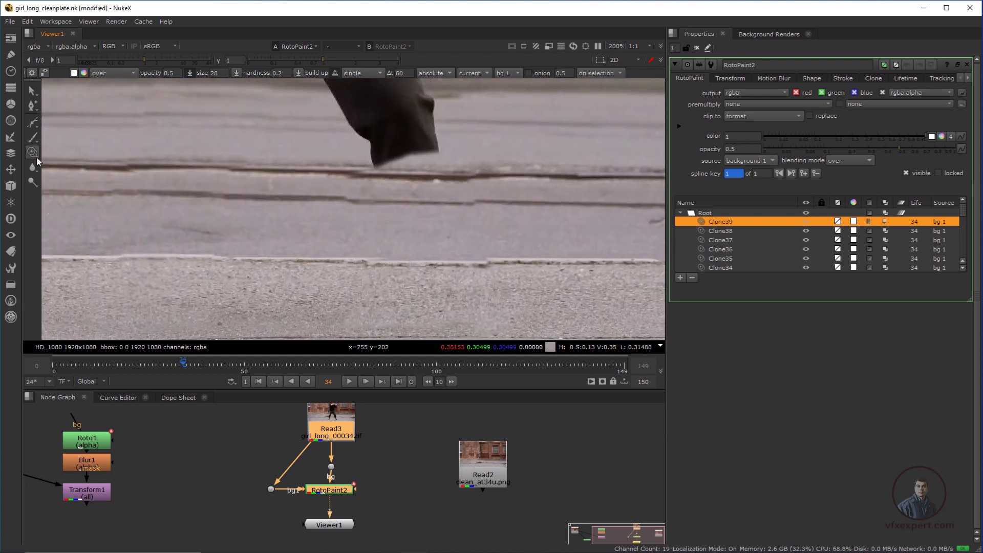
Restore the cut-off lower end of the remaining trouser leg from the original frame using the Reveal brush at opacity 1.
drag(35, 155, 62, 161)
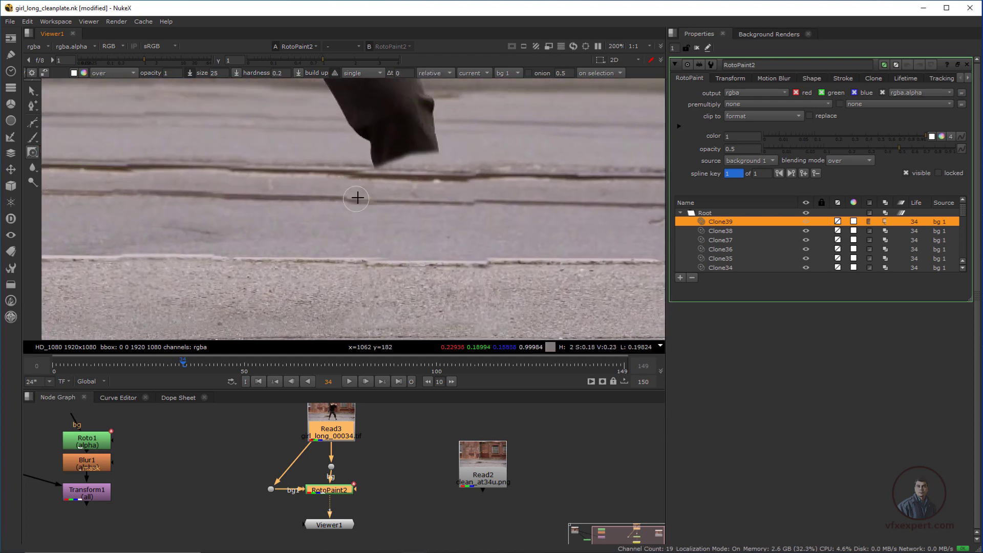
mouse_move(356, 202)
mouse_down()
mouse_move(398, 195)
mouse_move(385, 190)
mouse_move(397, 158)
mouse_move(391, 174)
mouse_move(449, 164)
mouse_move(393, 207)
mouse_up()
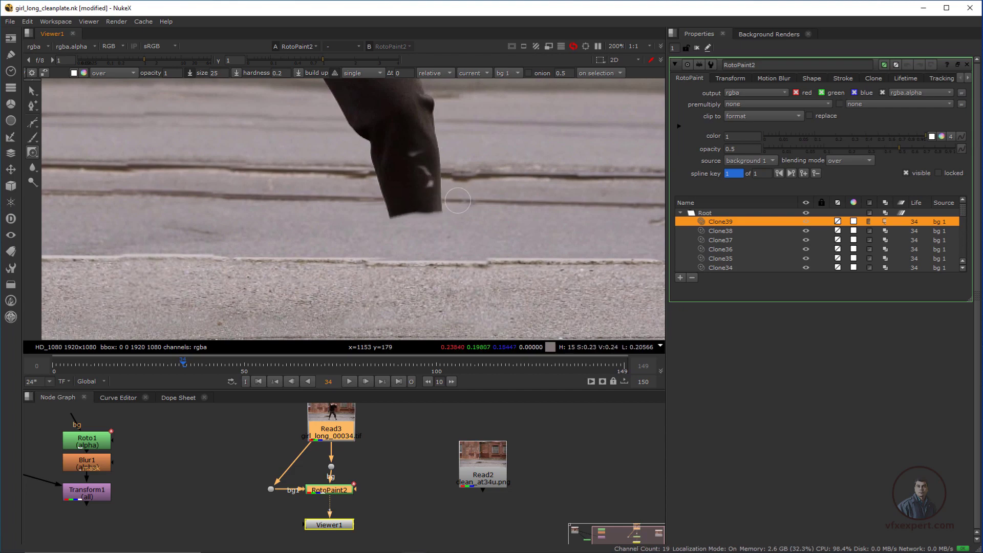
scroll(432, 203, down, 3)
scroll(419, 224, up, 2)
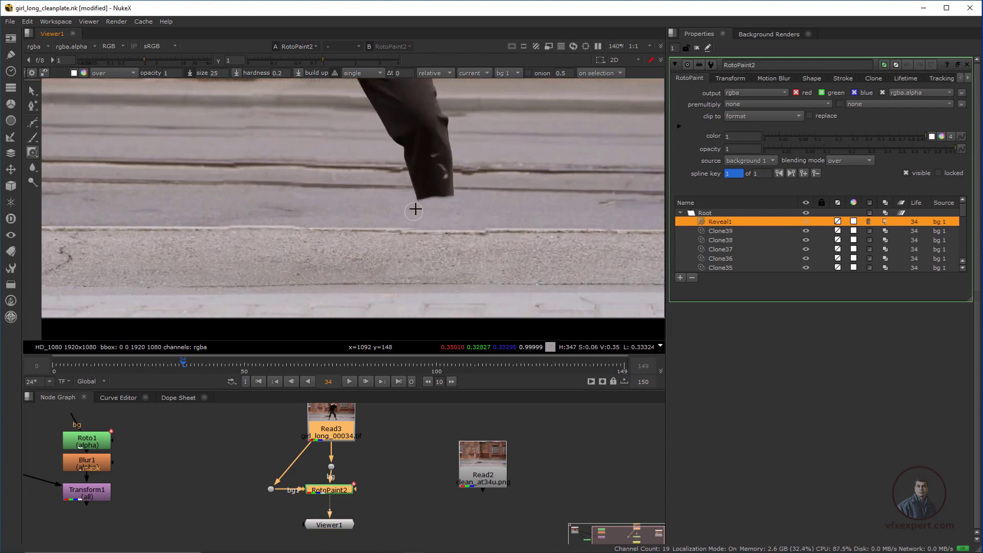
scroll(396, 238, down, 3)
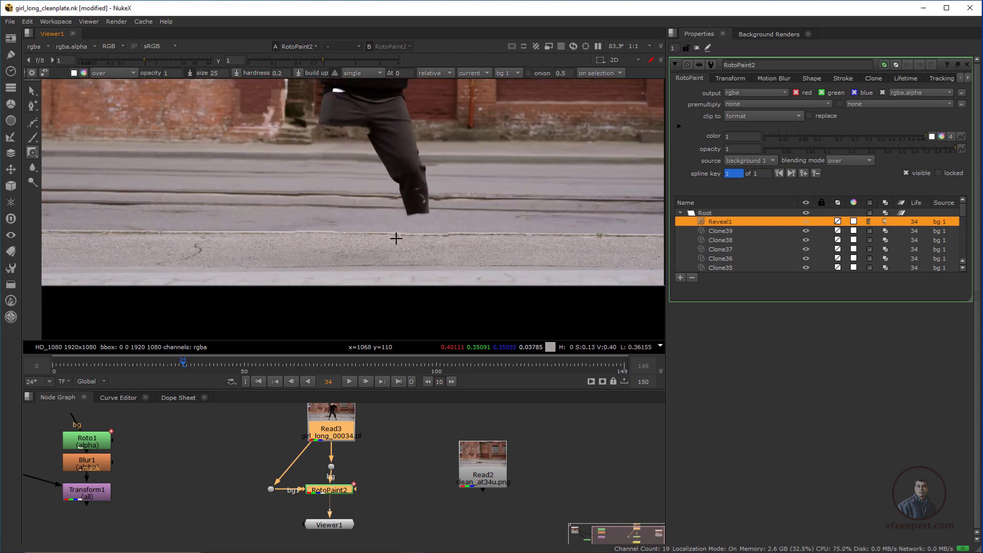
scroll(427, 190, up, 2)
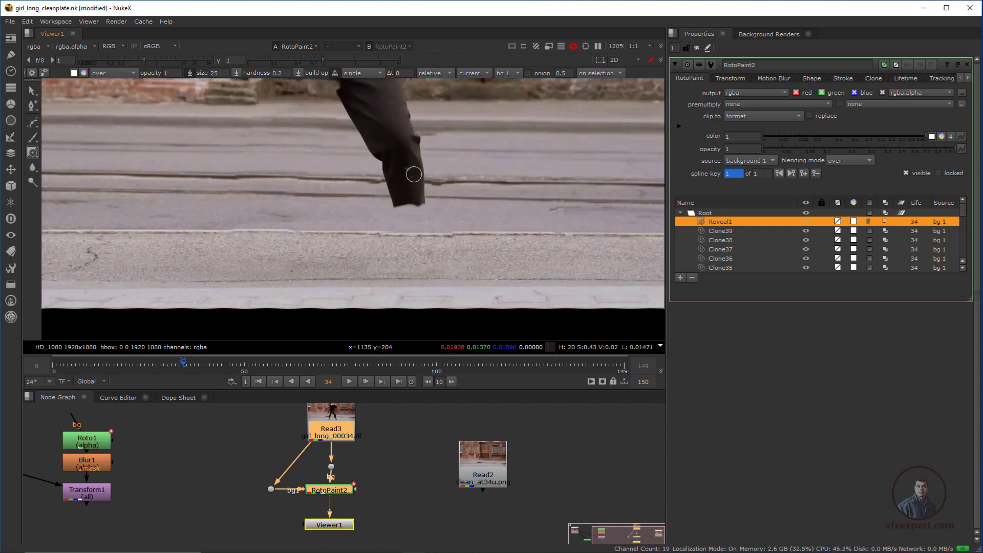
drag(414, 174, 401, 167)
scroll(402, 168, down, 3)
scroll(417, 242, up, 2)
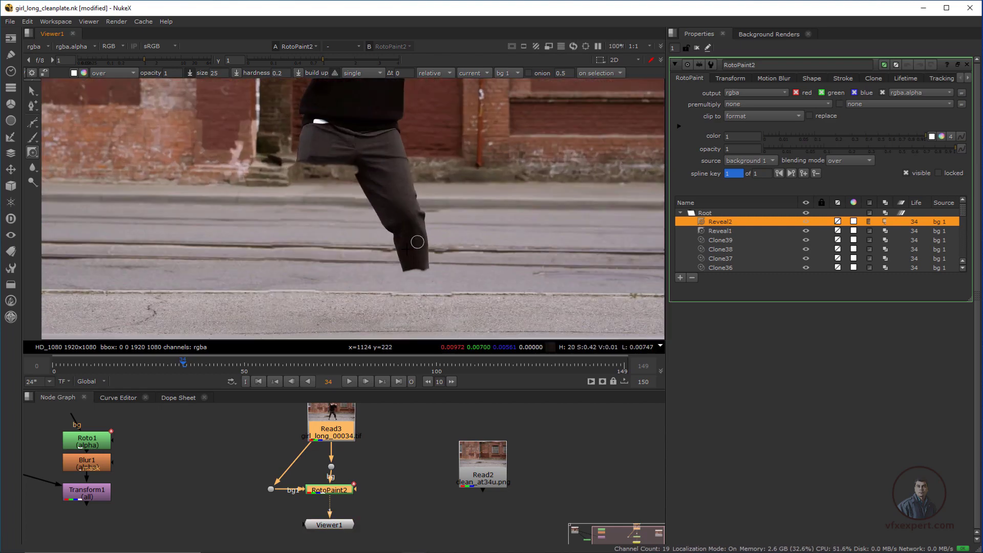
Clone street from frame 60 over the restored bottom of the trouser leg with the 0.5-opacity Clone brush.
click(35, 152)
click(62, 152)
scroll(396, 186, up, 2)
middle_drag(436, 215, 409, 178)
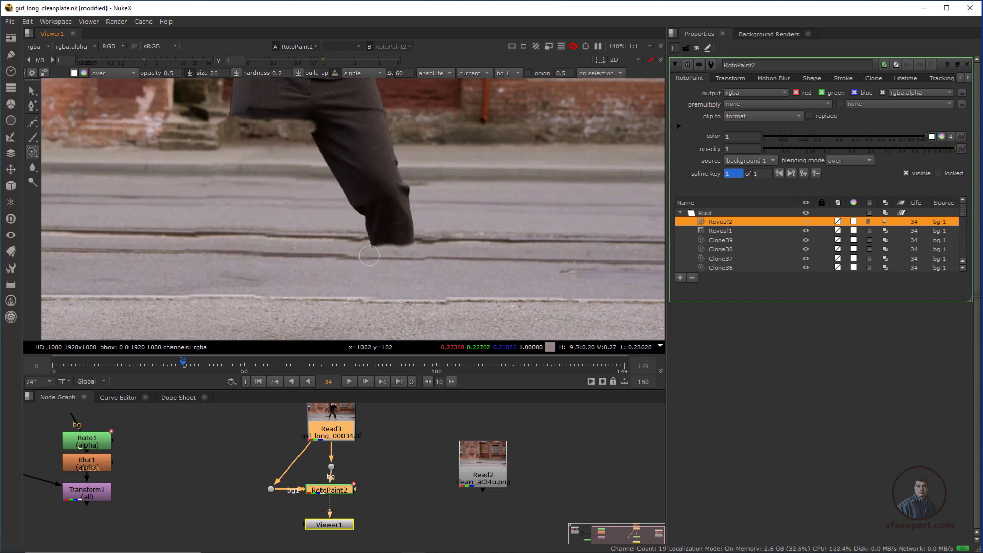
drag(397, 246, 392, 248)
scroll(393, 253, up, 2)
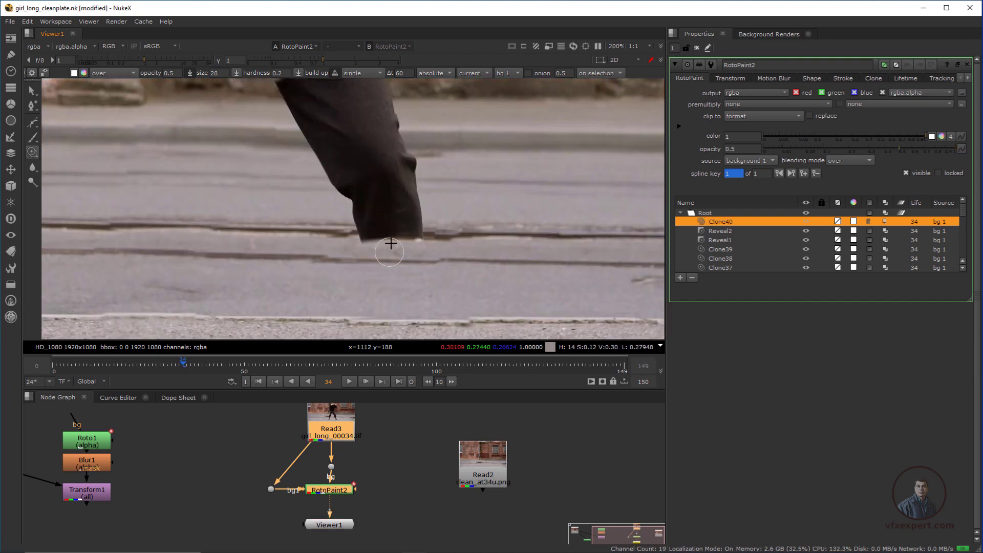
middle_drag(392, 254, 392, 231)
Reveal the lower trouser leg again around the tram rails and touch up its end with the Clone brush.
click(34, 151)
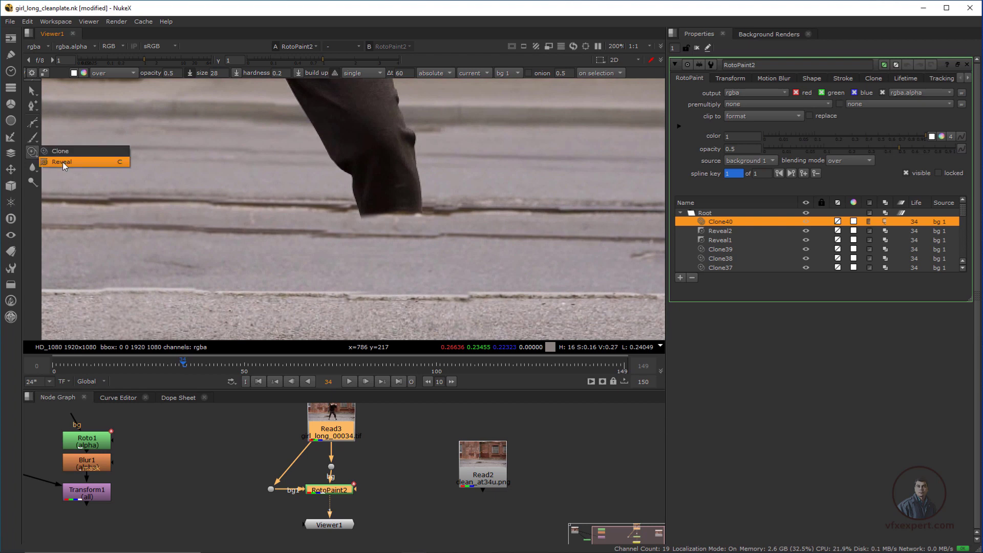
click(62, 162)
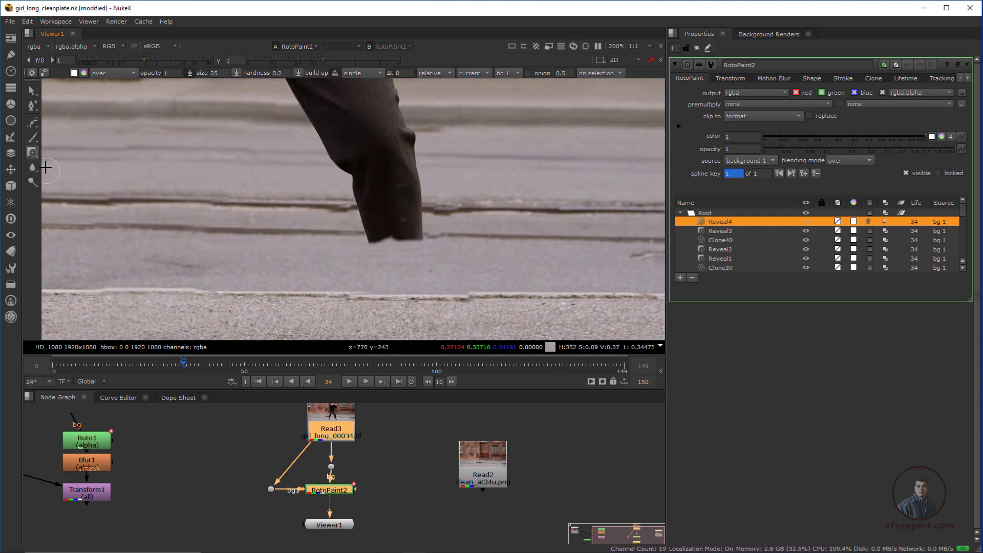
scroll(397, 266, down, 4)
scroll(446, 123, down, 2)
middle_drag(443, 125, 409, 205)
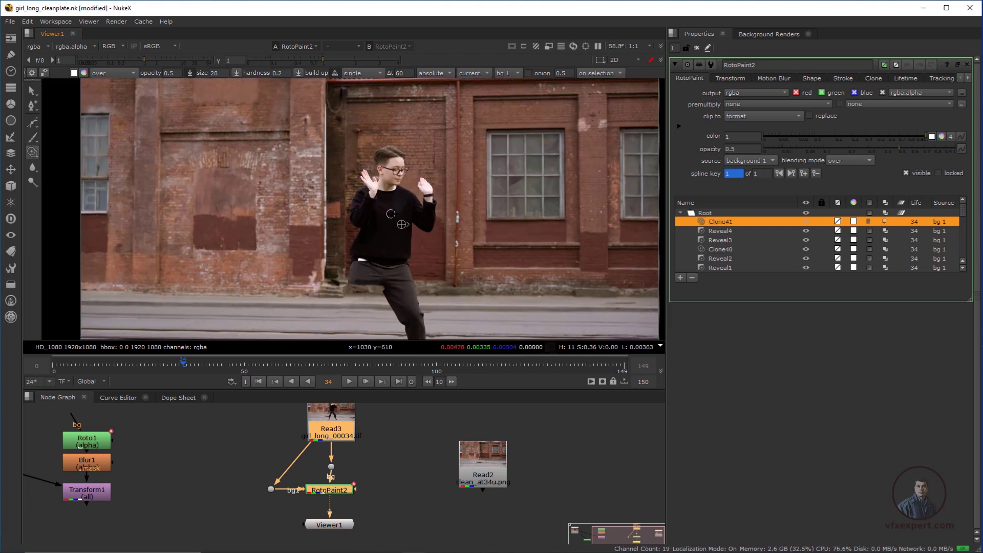
Inspect frame 68 for clear wall behind the dancer's head and raised arms, and return to frame 34.
scroll(393, 157, up, 2)
scroll(326, 278, down, 2)
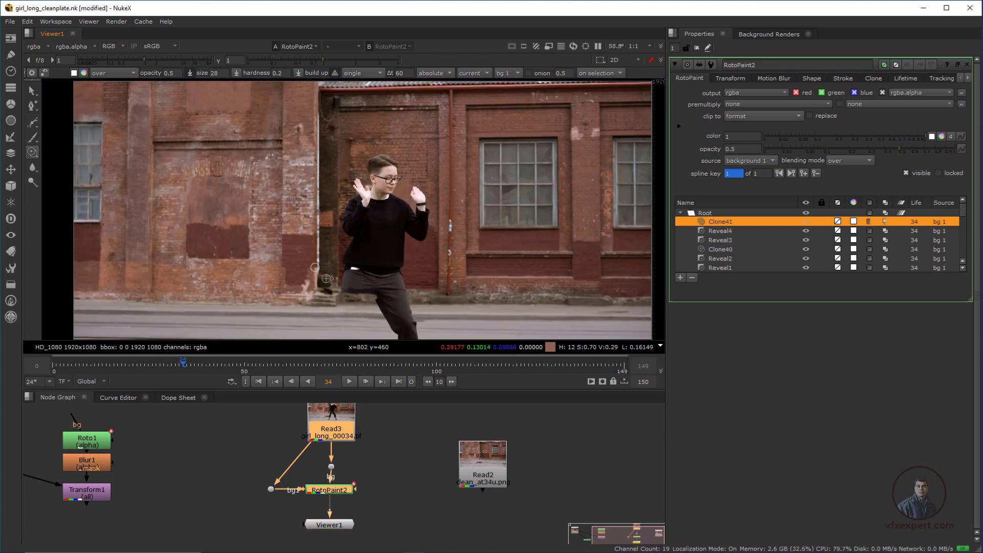
drag(193, 364, 313, 353)
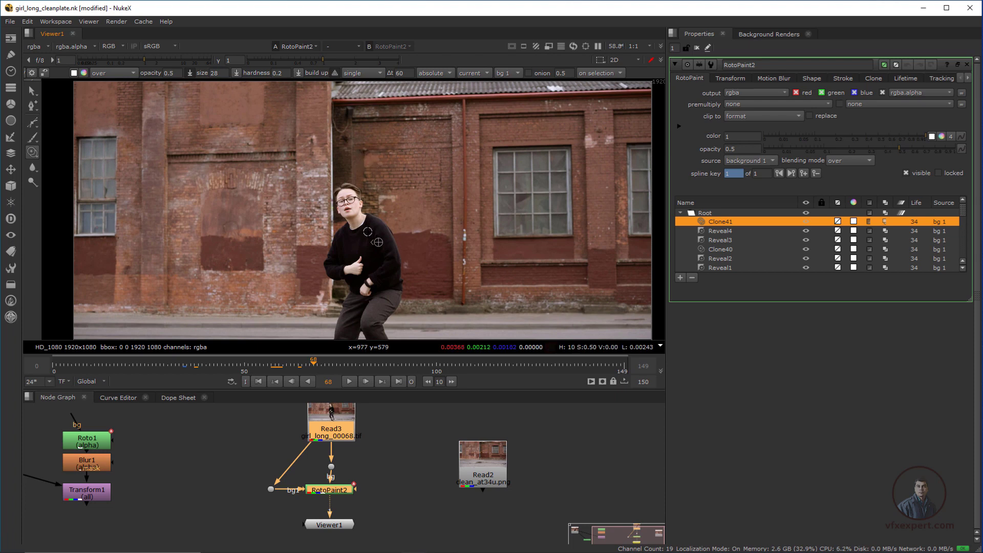
drag(270, 376, 183, 401)
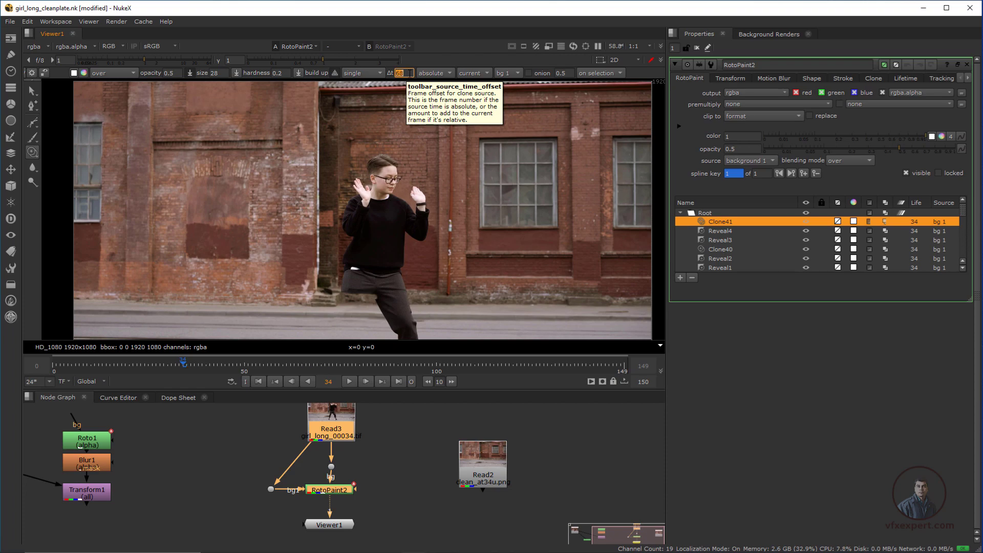
Set the absolute clone source frame to 68 and align its onion-skinned overlay with the building.
middle_drag(424, 264, 382, 239)
key(t)
scroll(395, 243, down, 2)
scroll(375, 236, up, 1)
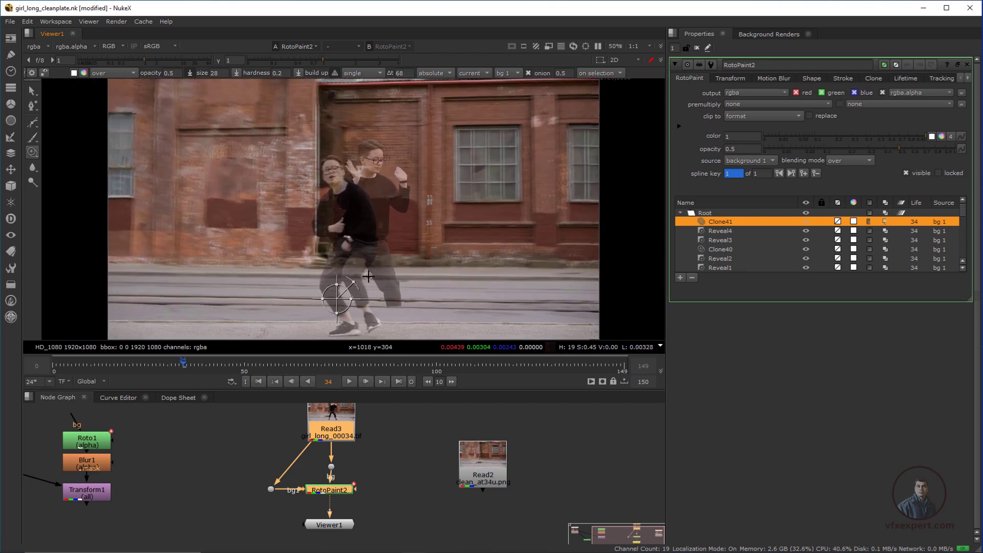
scroll(368, 276, up, 1)
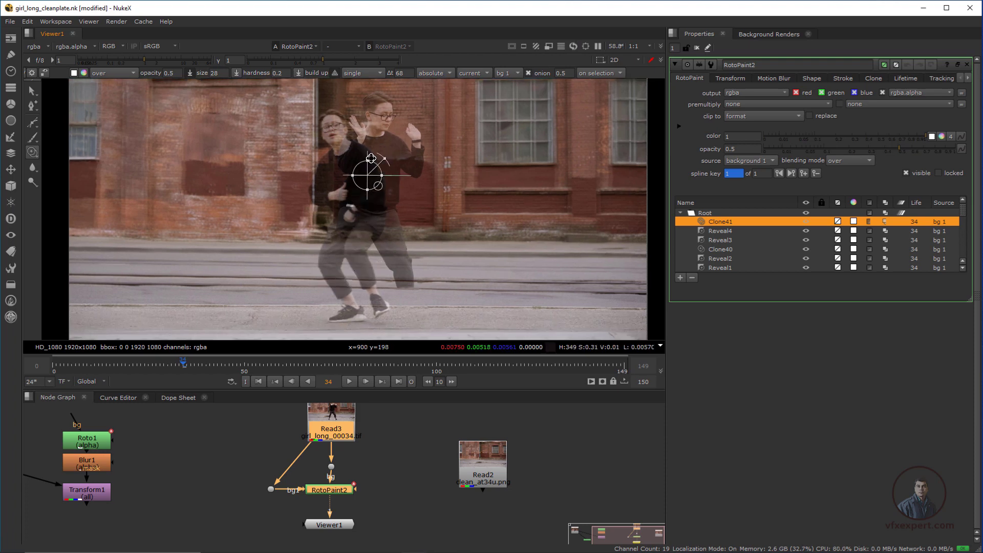
middle_drag(376, 146, 358, 227)
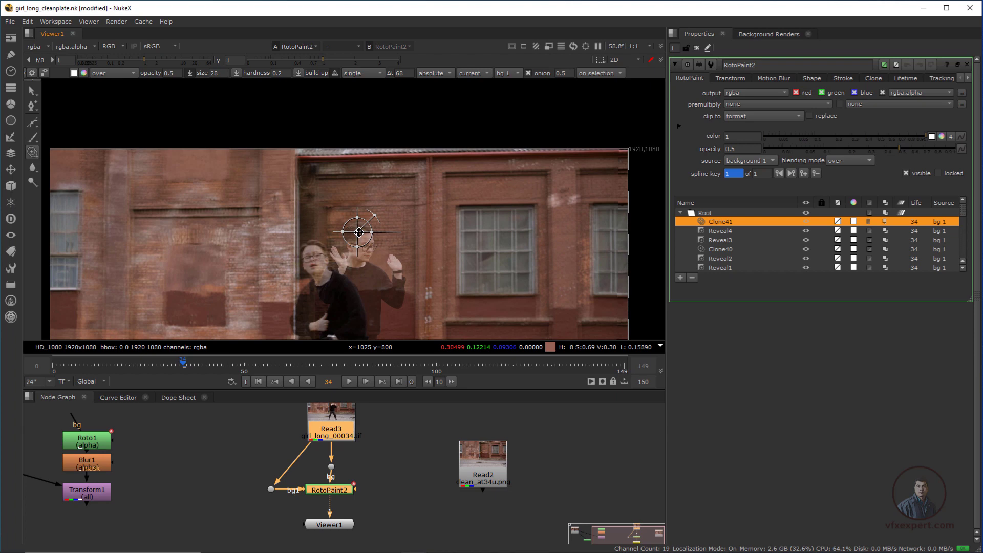
drag(359, 232, 355, 234)
middle_drag(349, 237, 354, 221)
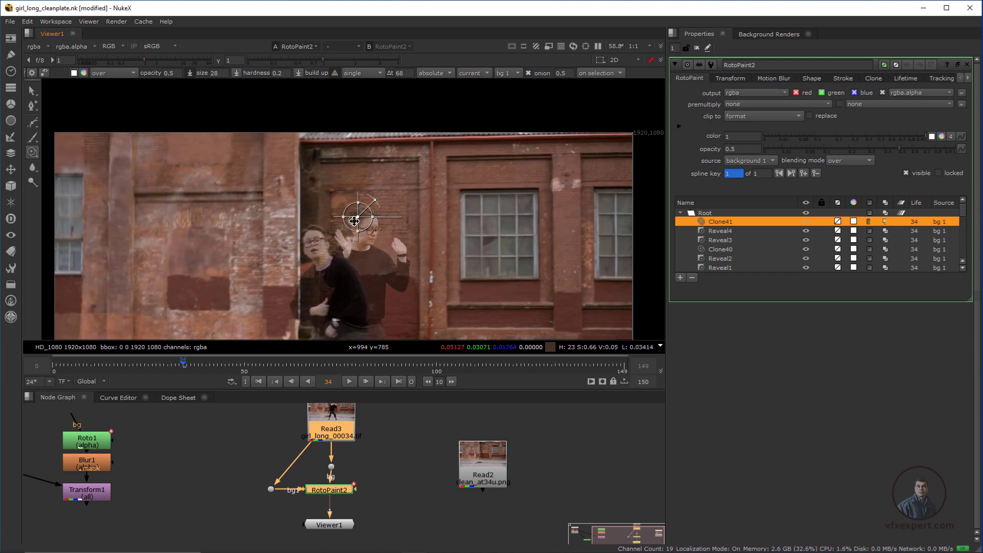
drag(354, 221, 354, 221)
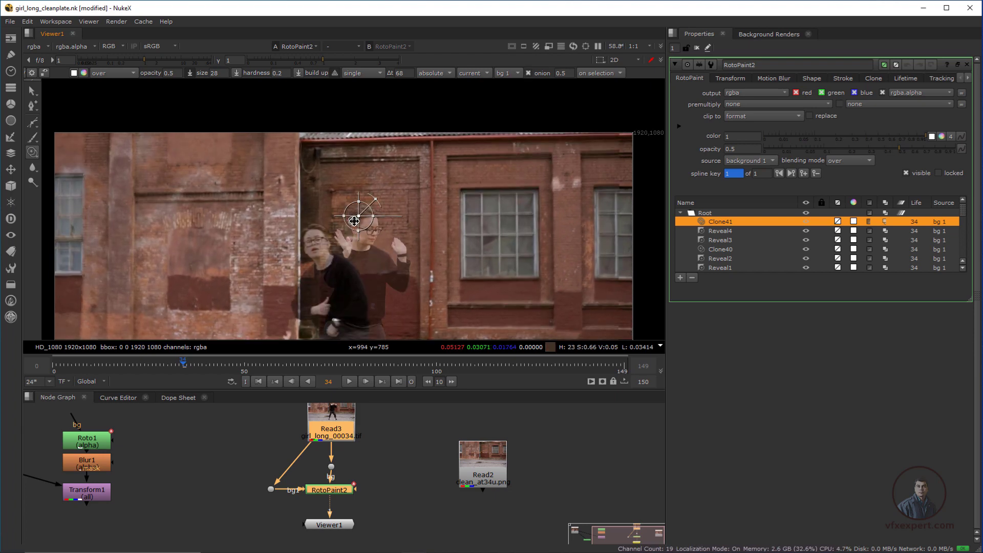
Toggle the onion-skinned frame 68 overlay on and off to compare its alignment with the brick wall and windows.
key(t)
key(t)
key(t)
key(t)
key(t)
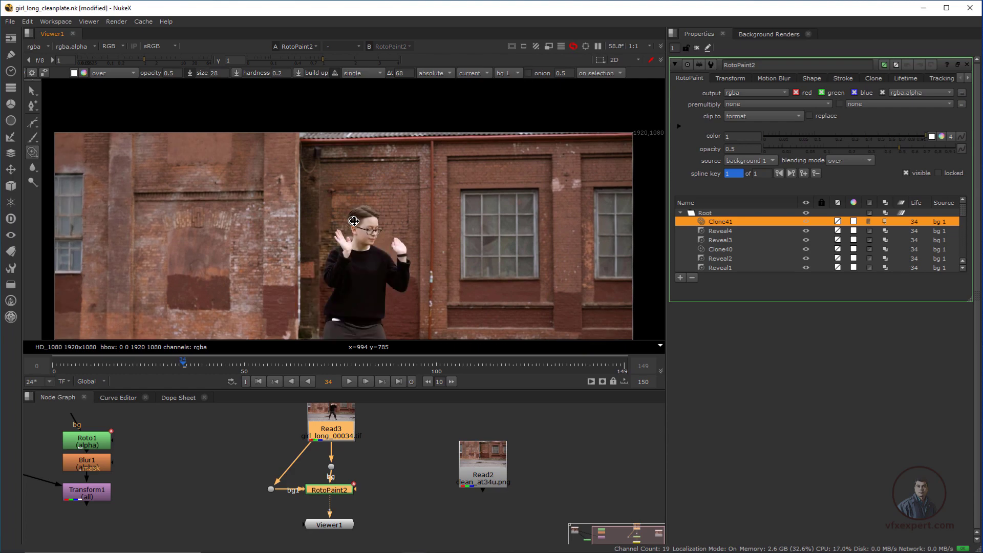
Clone brick wall from frame 68 over the dancer's hair and face.
scroll(353, 220, up, 5)
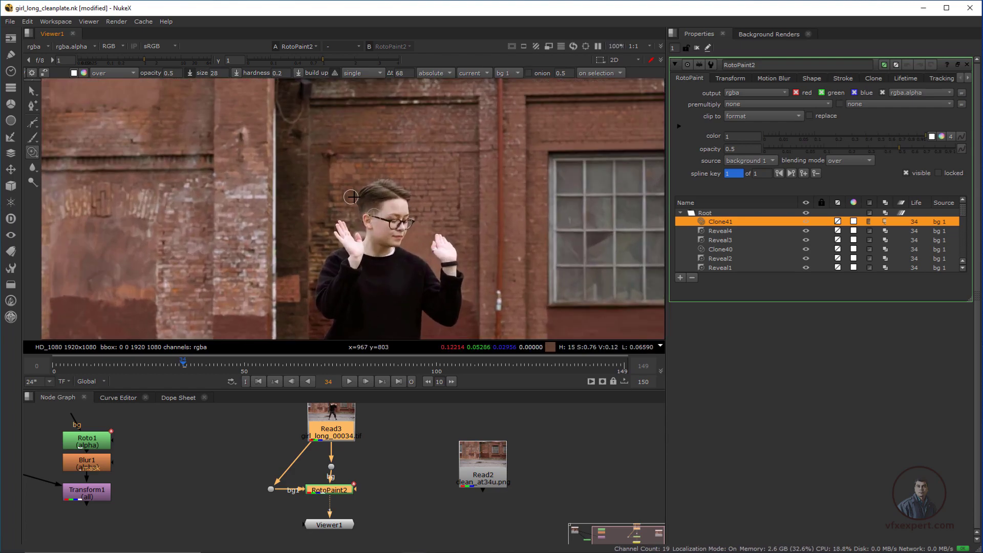
scroll(351, 197, up, 5)
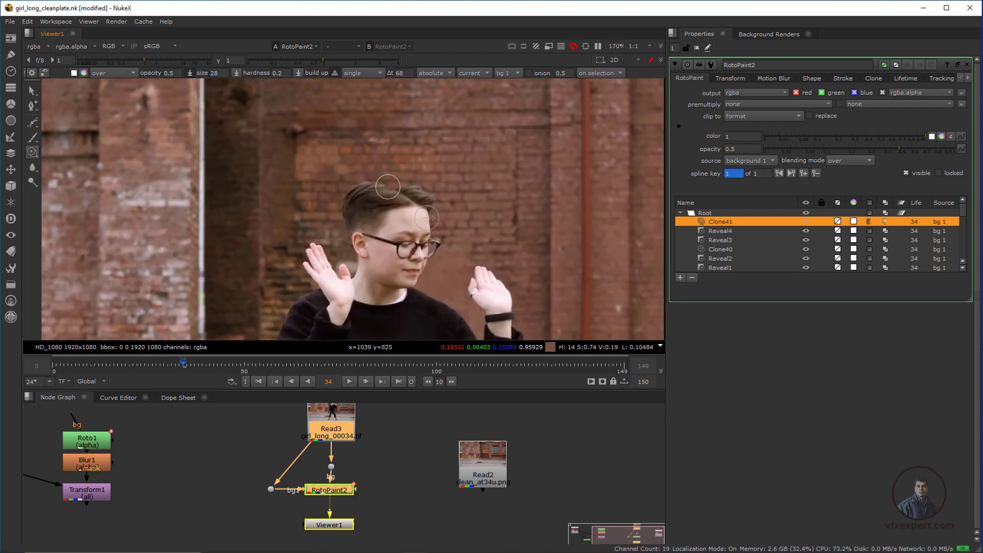
mouse_move(387, 187)
mouse_down()
mouse_move(356, 199)
mouse_move(414, 211)
mouse_up()
middle_drag(410, 230, 365, 162)
mouse_move(374, 160)
mouse_down()
mouse_move(333, 177)
mouse_move(331, 201)
mouse_up()
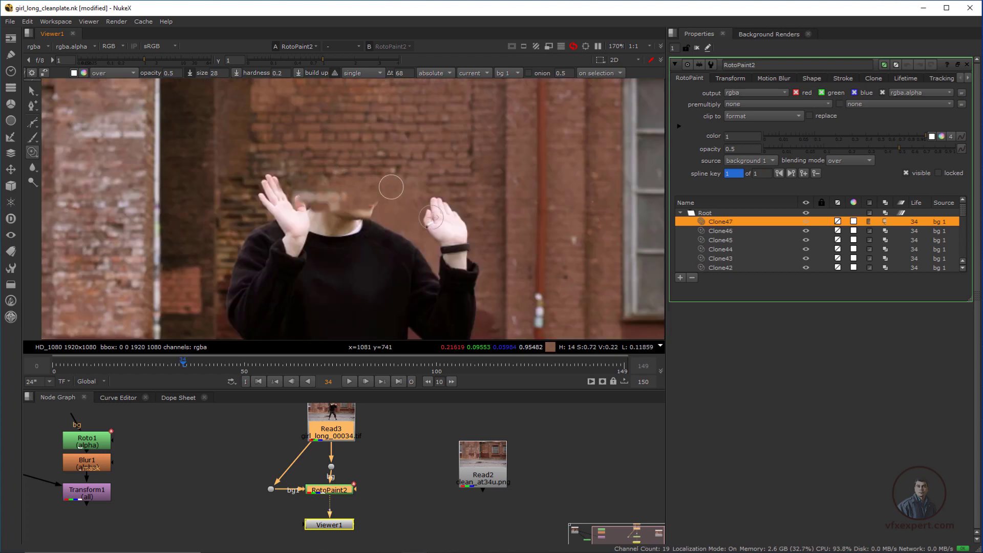
drag(391, 187, 356, 220)
Clone wall from frame 68 over the neck, collar and the raised hand nearest the drainpipe recess.
scroll(357, 221, down, 2)
middle_drag(357, 221, 428, 229)
mouse_move(378, 205)
mouse_down()
mouse_move(354, 217)
mouse_move(381, 232)
mouse_up()
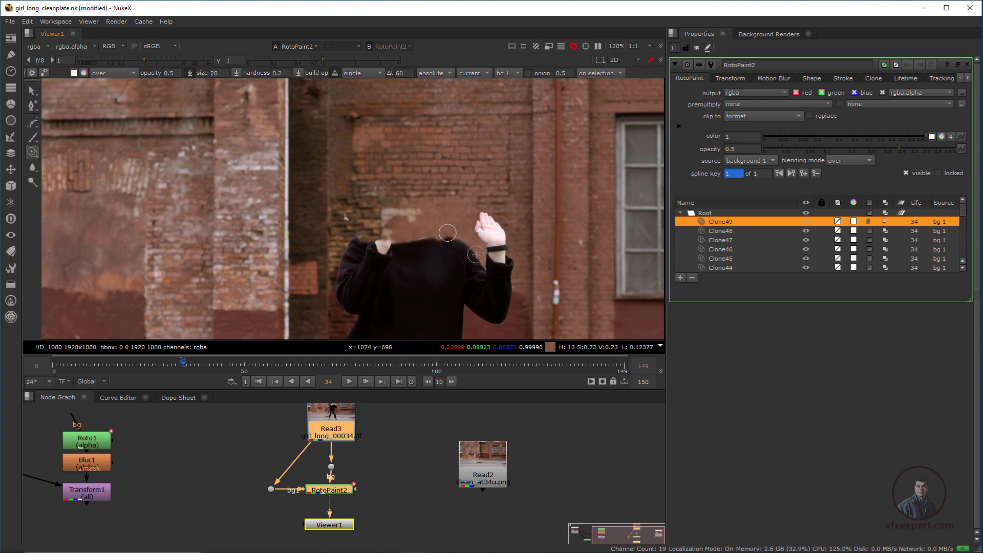
drag(448, 233, 434, 236)
middle_drag(393, 250, 415, 223)
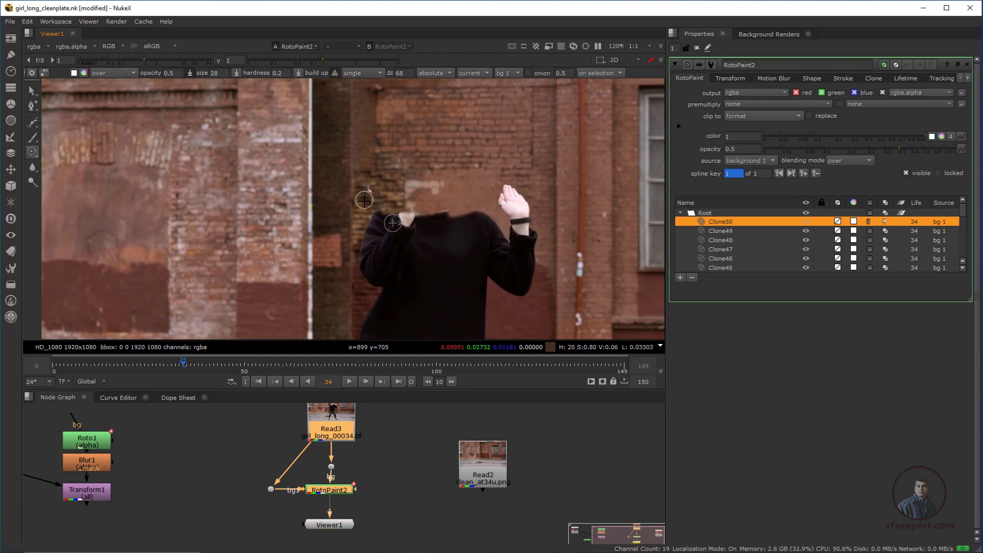
Restore the original brick over the stray fingertip patch beside the shoulder using the Reveal brush.
scroll(364, 200, up, 3)
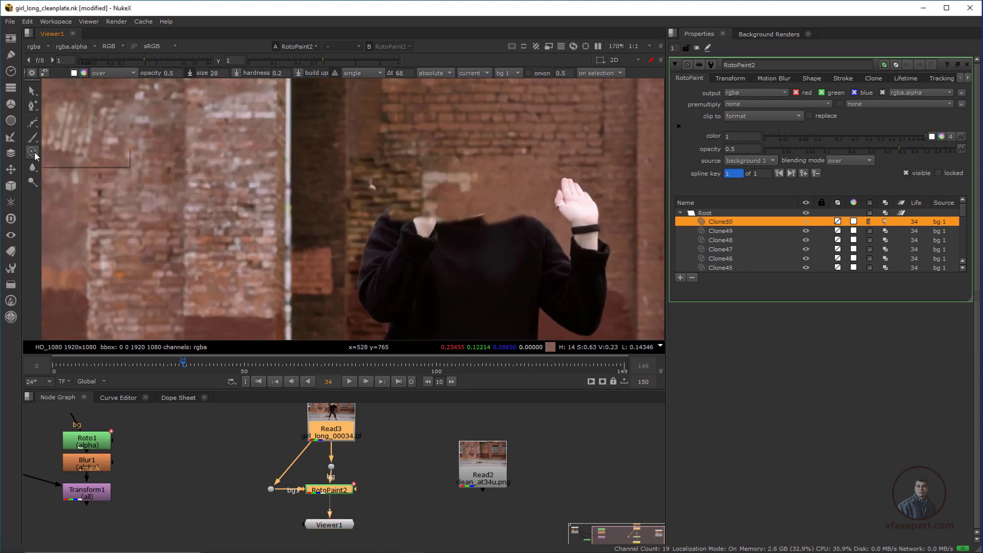
click(72, 163)
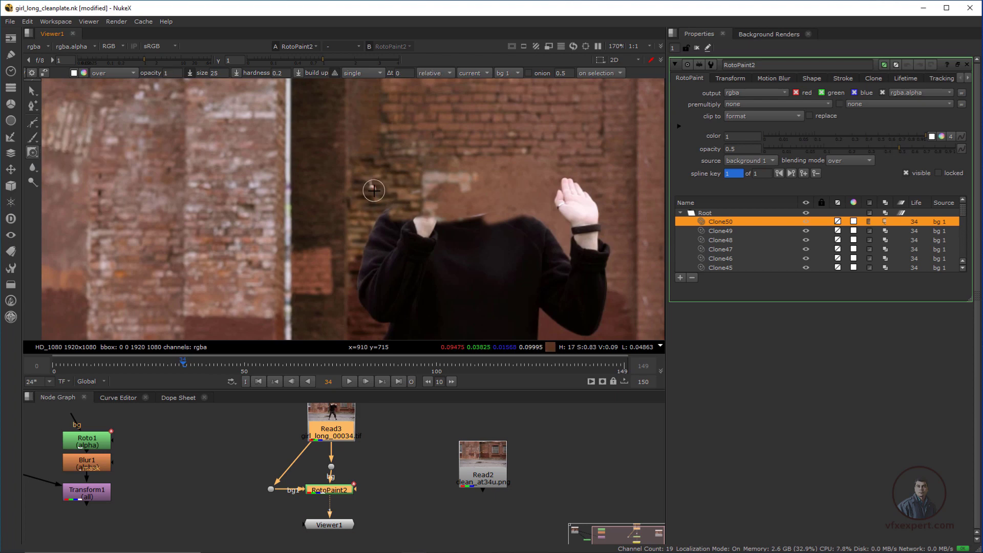
drag(374, 190, 367, 184)
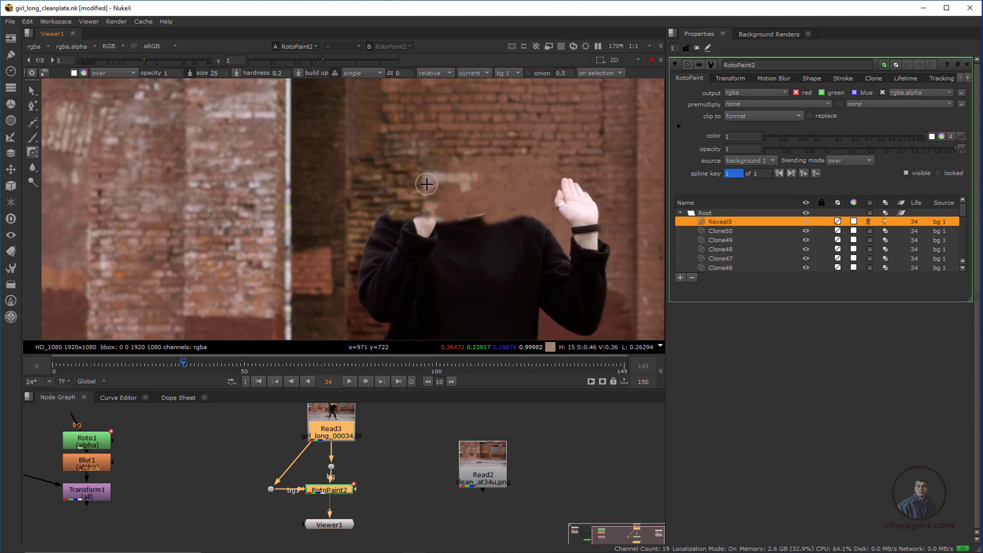
Switch back to the Clone brush and paint brick from frame 68 over the remaining wrist above the shoulder.
click(36, 156)
click(62, 148)
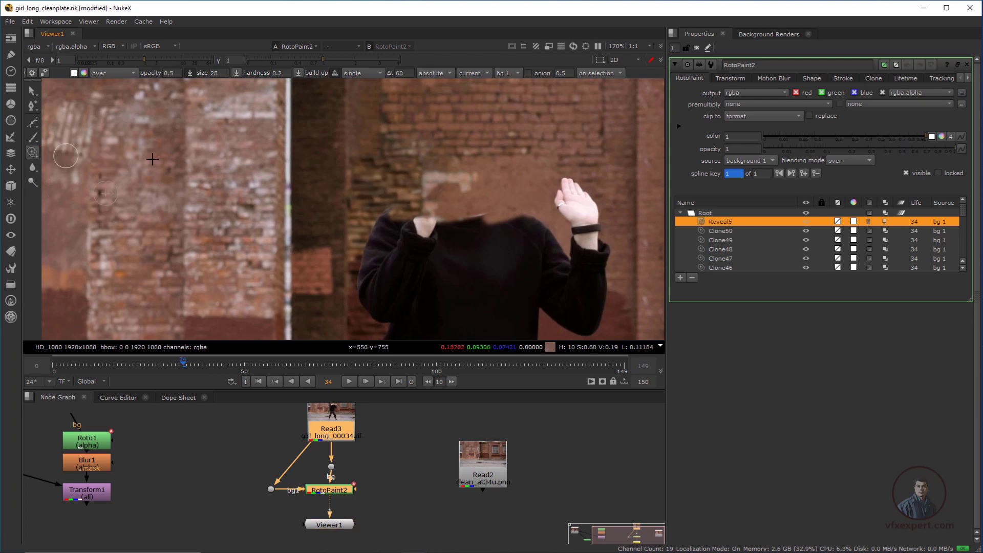
mouse_move(417, 173)
mouse_down()
mouse_move(432, 198)
mouse_move(377, 200)
mouse_up()
scroll(377, 201, down, 3)
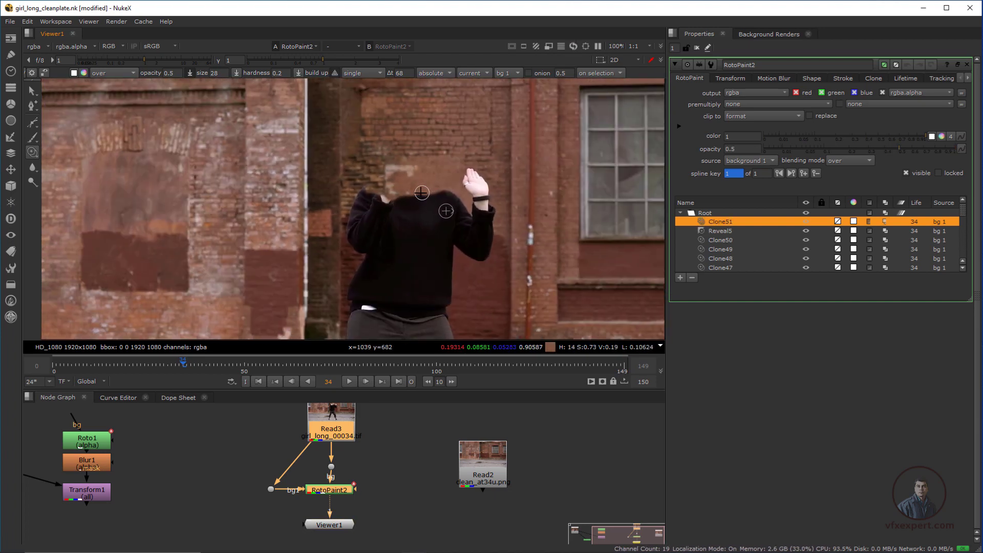
Recheck the onion-skinned frame 68 source against the remaining torso, arm and hand.
key(t)
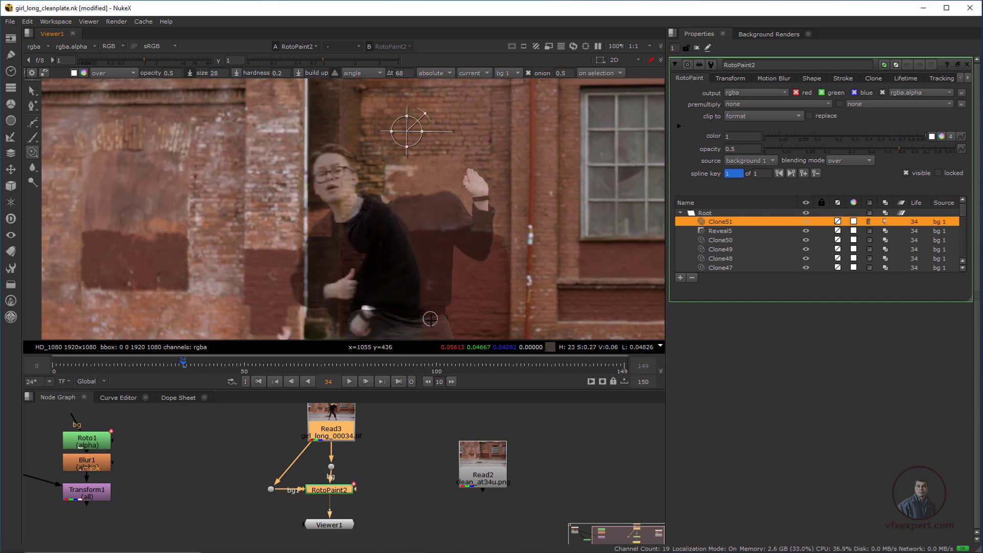
middle_drag(430, 319, 414, 286)
key(t)
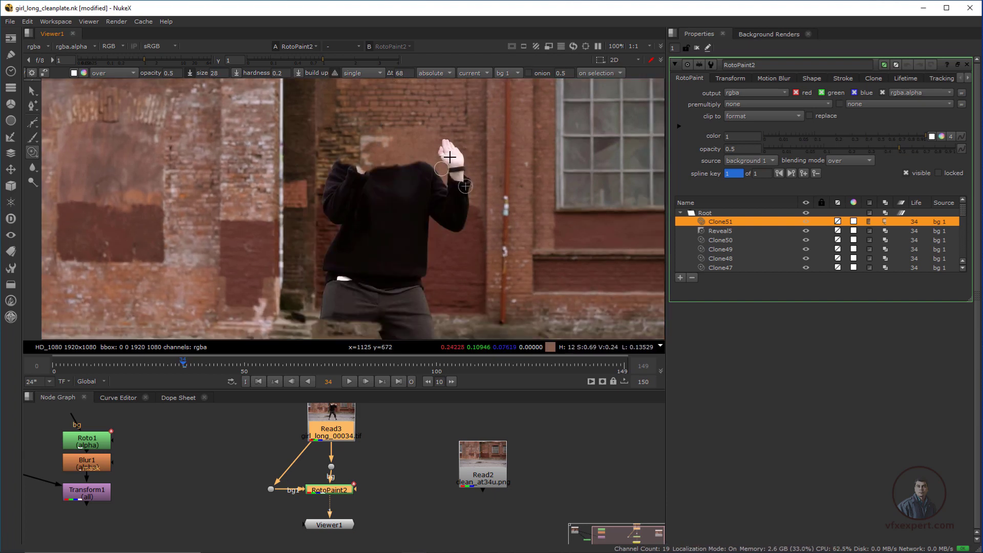
Clone wall from frame 68 over the other raised hand, its arm and the adjacent side of the torso, enlarging the brush to 41.
scroll(448, 150, up, 3)
mouse_move(446, 134)
mouse_down()
mouse_move(454, 110)
mouse_move(429, 151)
mouse_move(461, 144)
mouse_move(481, 154)
mouse_move(447, 169)
mouse_move(476, 161)
mouse_move(476, 202)
mouse_up()
scroll(476, 201, down, 3)
mouse_move(399, 219)
mouse_down()
mouse_move(441, 210)
mouse_move(435, 288)
mouse_move(410, 233)
mouse_move(365, 221)
mouse_move(407, 262)
mouse_move(392, 247)
mouse_move(394, 285)
mouse_move(283, 191)
mouse_move(344, 233)
mouse_move(370, 266)
mouse_up()
middle_drag(378, 306, 360, 229)
drag(360, 229, 357, 231)
drag(357, 233, 362, 250)
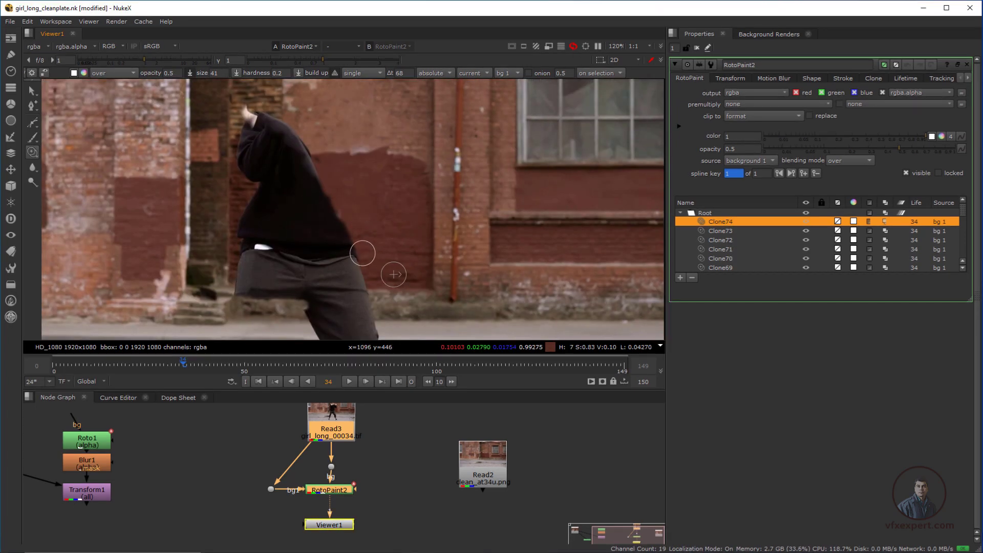
Restore the original raised hand and sleeve cuff with the Reveal brush.
scroll(365, 250, down, 2)
middle_drag(346, 127, 374, 195)
scroll(373, 195, up, 1)
middle_drag(430, 295, 451, 283)
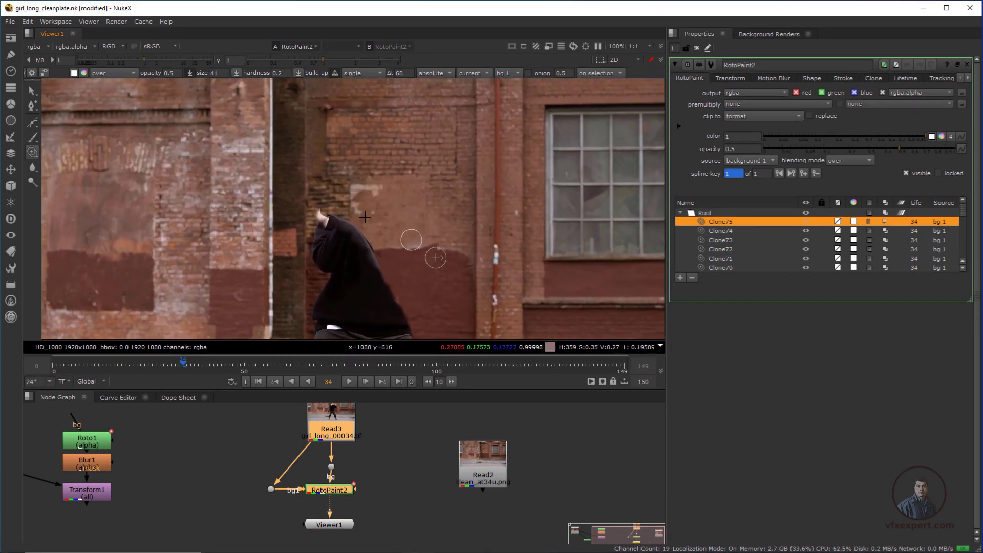
right_click(33, 152)
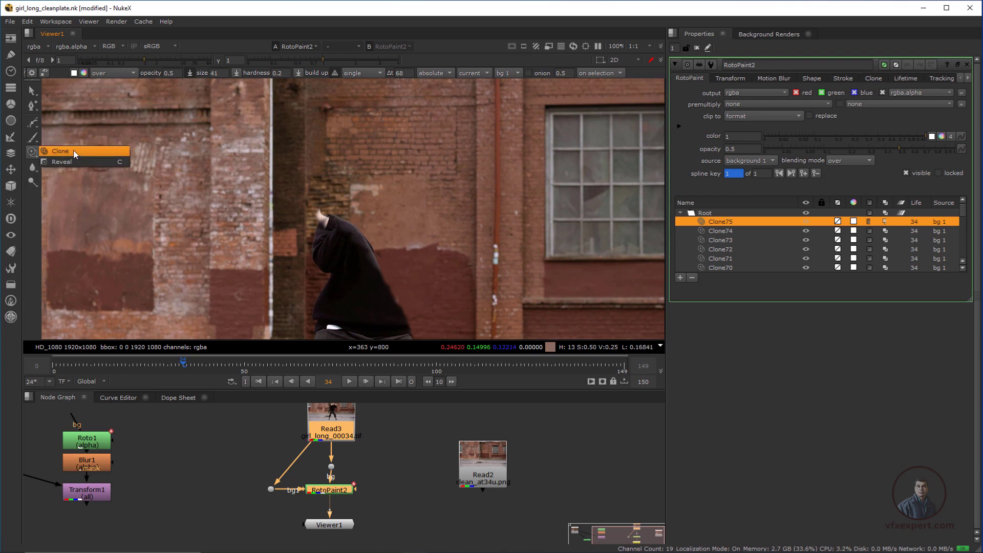
click(73, 162)
mouse_move(322, 208)
mouse_down()
mouse_move(325, 226)
mouse_move(333, 205)
mouse_up()
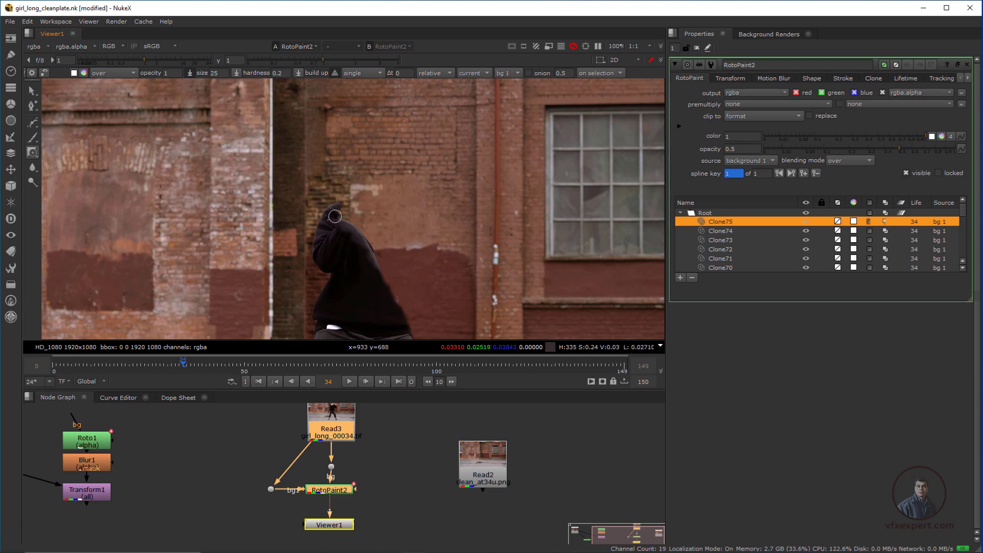
drag(343, 209, 341, 201)
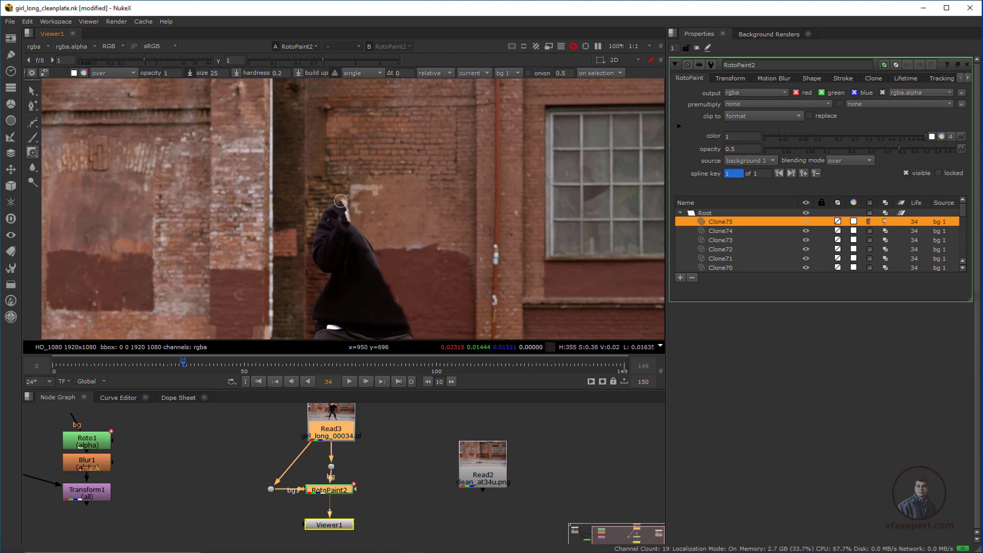
Examine the partly painted dancer at frame 34 and scrub through the shot for a frame exposing the wall behind the torso.
scroll(409, 257, down, 3)
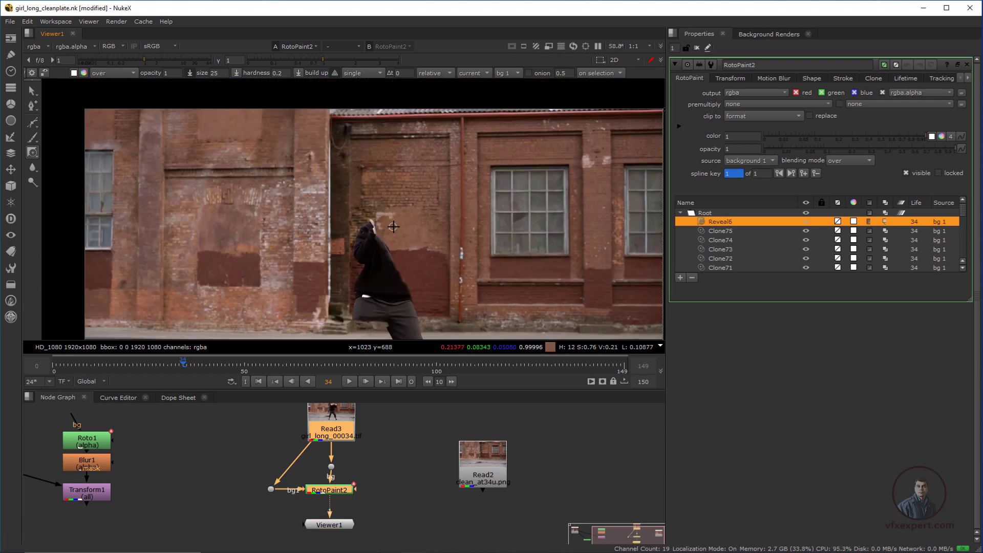
middle_drag(403, 252, 339, 222)
scroll(339, 222, up, 2)
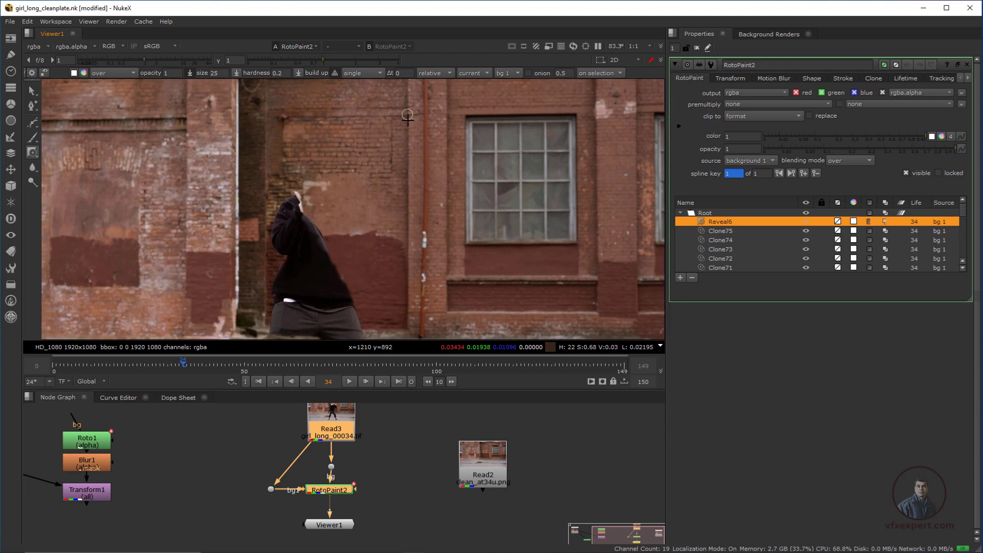
scroll(388, 255, down, 4)
middle_drag(388, 266, 412, 225)
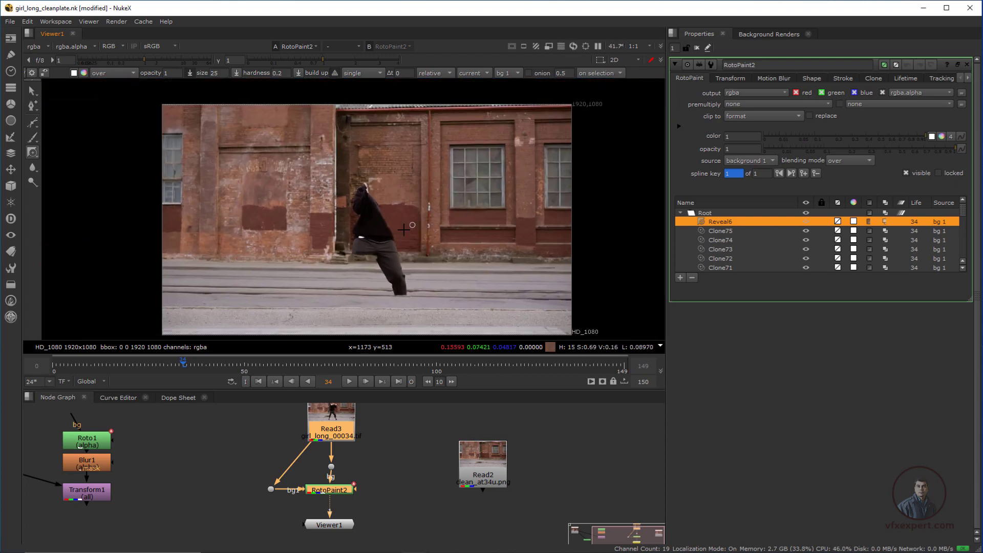
scroll(381, 251, up, 2)
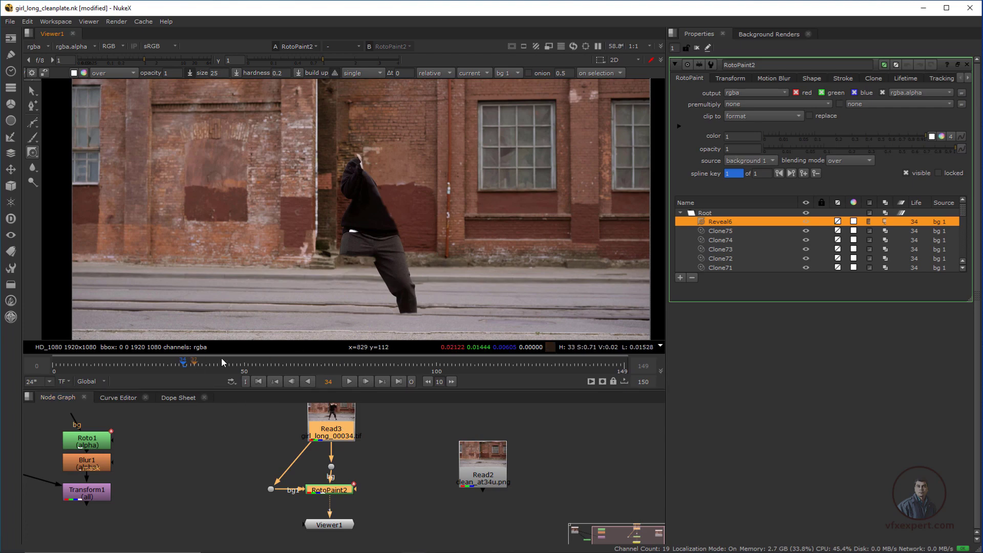
click(365, 429)
scroll(344, 203, down, 1)
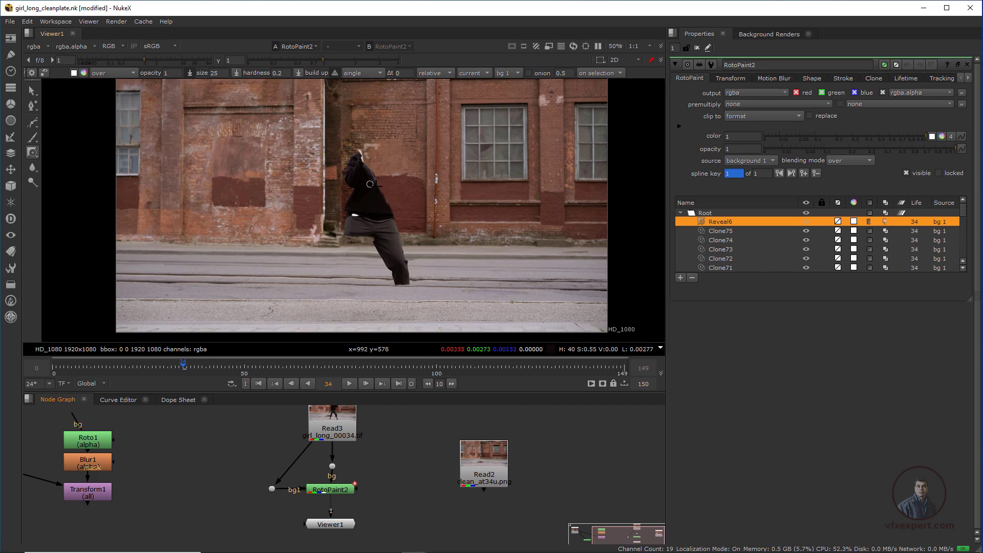
scroll(369, 184, up, 2)
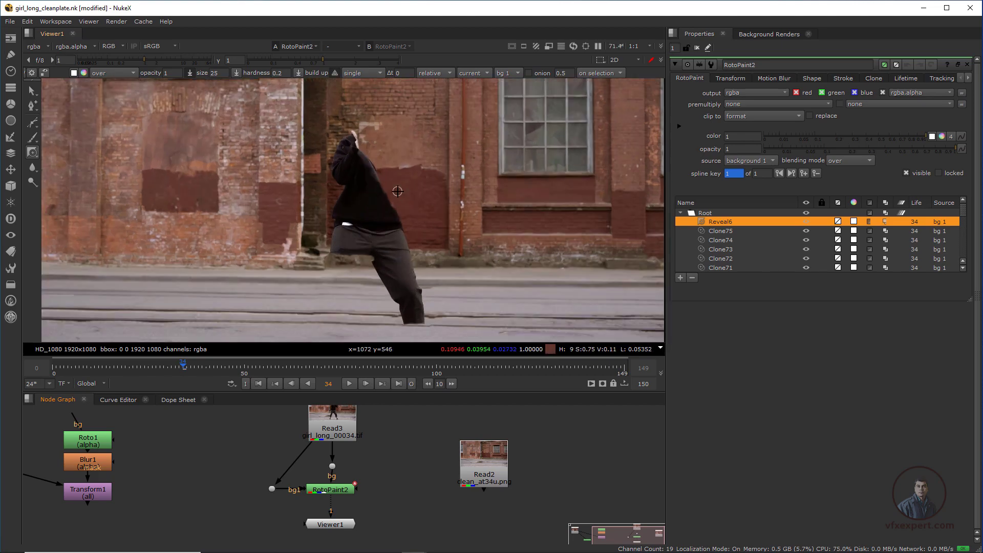
scroll(399, 215, down, 1)
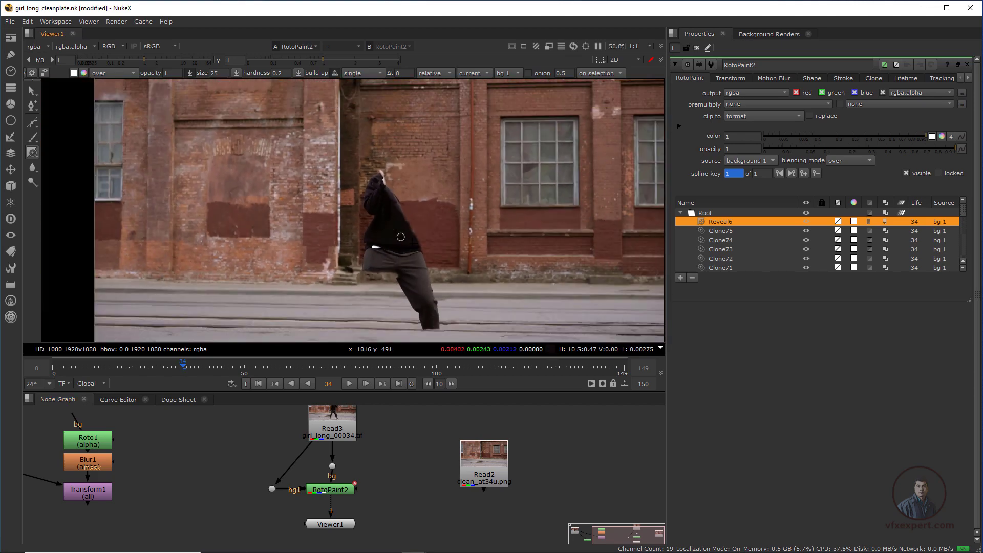
scroll(400, 237, up, 1)
scroll(358, 224, up, 2)
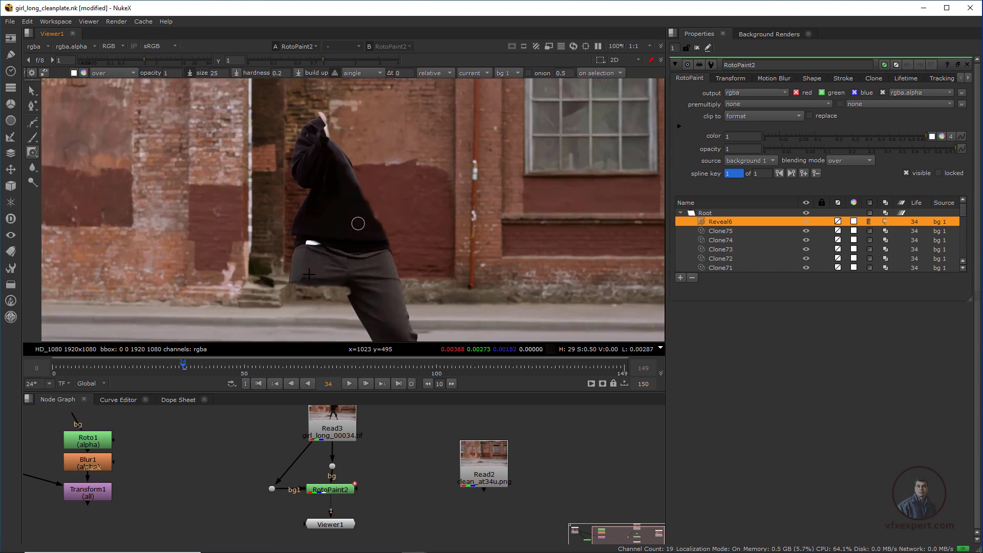
mouse_move(187, 368)
mouse_down()
mouse_move(486, 371)
mouse_move(100, 367)
mouse_move(489, 380)
mouse_move(186, 387)
mouse_move(184, 369)
mouse_up()
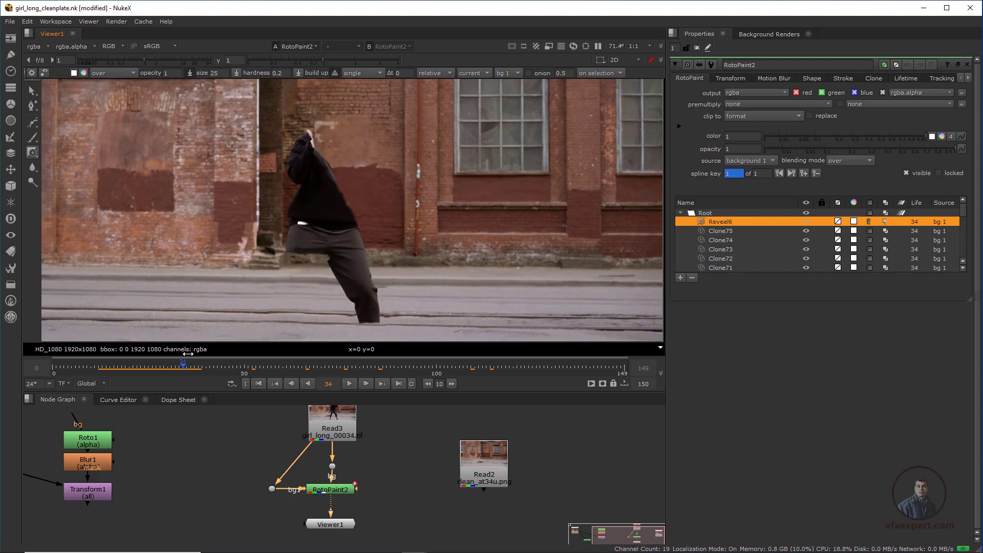
Switch back to the Clone brush and set its absolute source frame to 16.
scroll(412, 202, down, 3)
middle_drag(413, 202, 390, 233)
scroll(389, 229, up, 2)
middle_drag(435, 210, 446, 195)
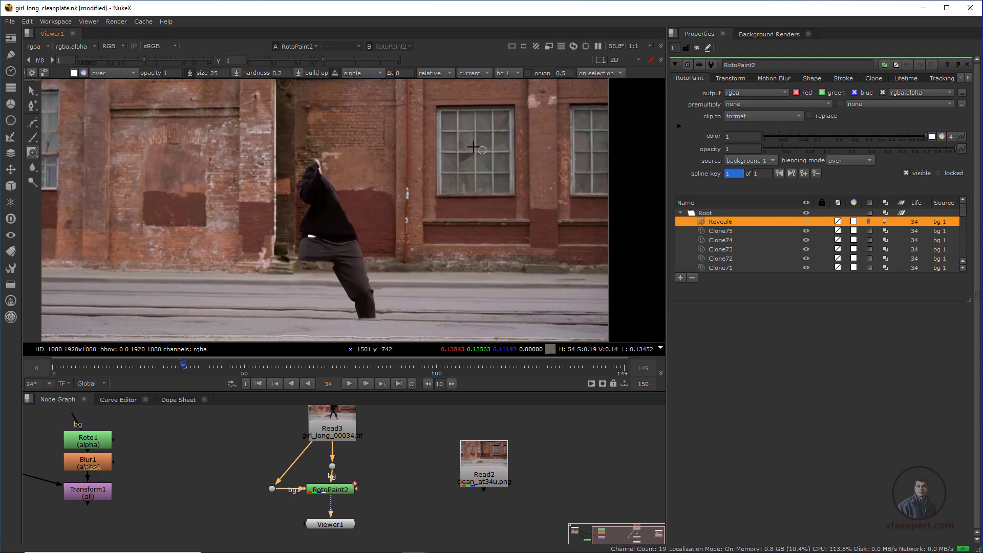
click(33, 152)
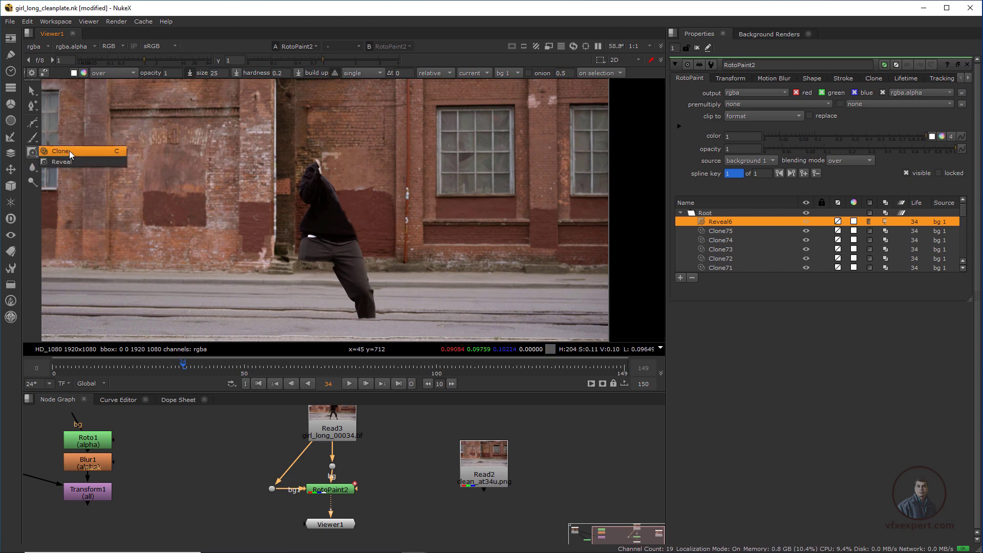
click(69, 149)
click(396, 74)
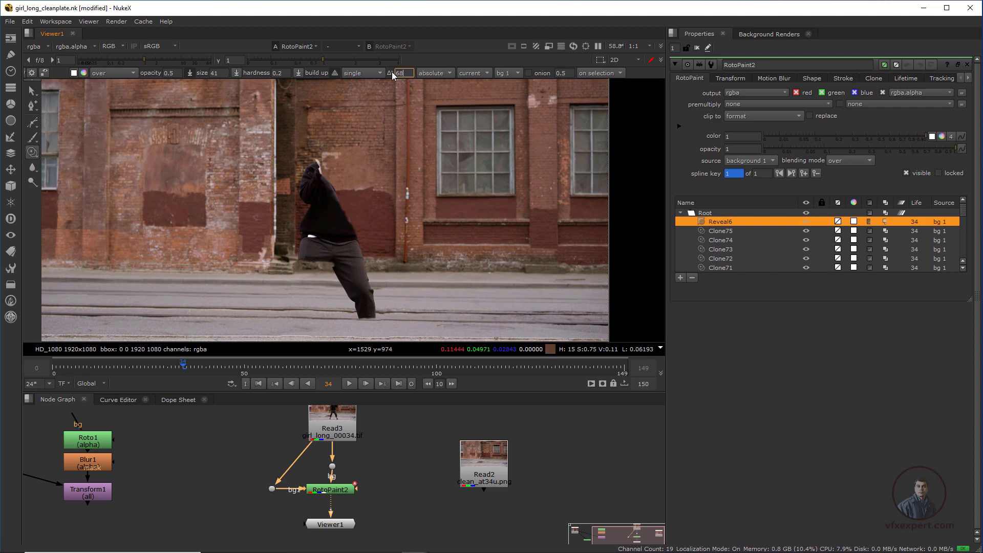
text(5)
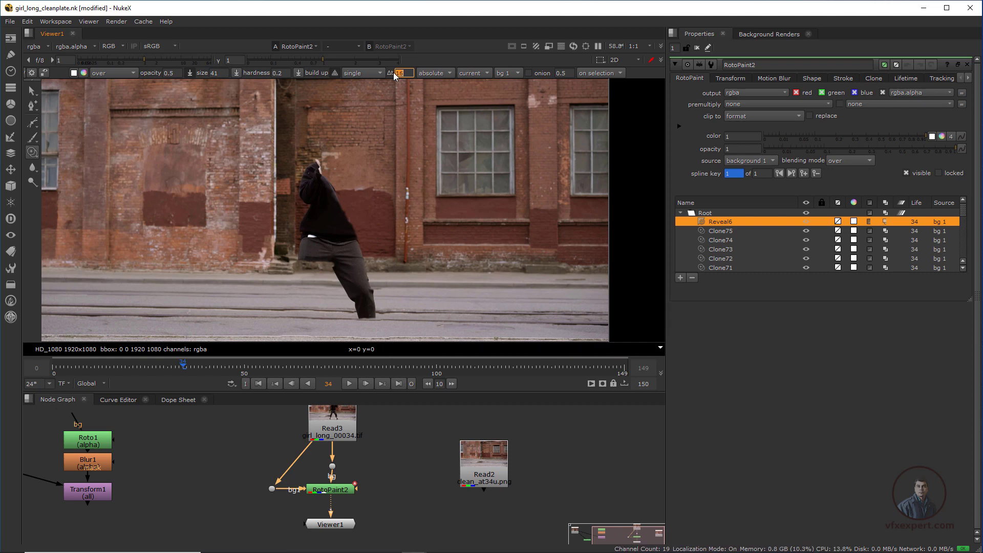
Overlay the frame 16 source as an onion skin and shift it to line up with the brick wall.
scroll(439, 180, down, 2)
middle_drag(439, 181, 432, 184)
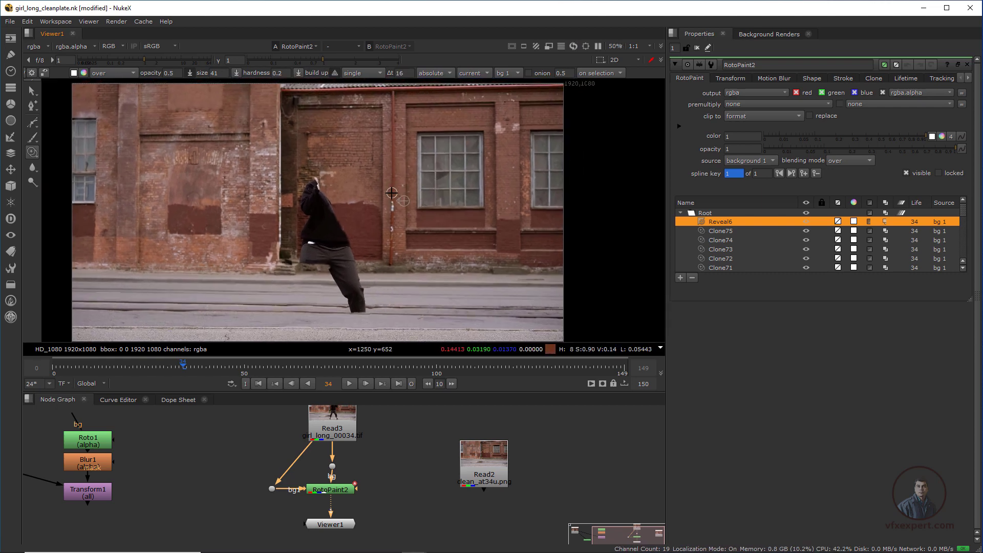
key(t)
scroll(348, 176, up, 1)
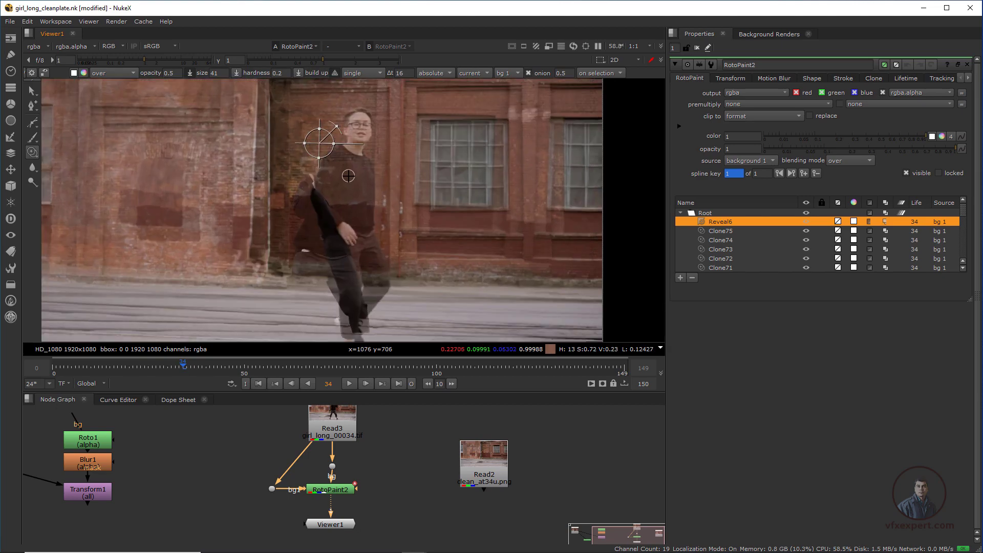
middle_drag(372, 190, 459, 208)
drag(401, 232, 418, 241)
key(t)
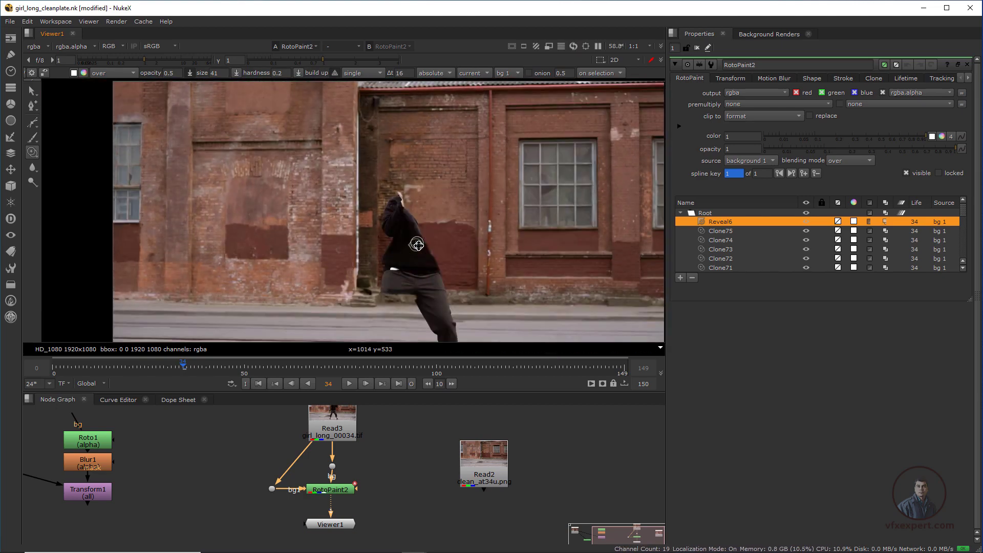
Check the alignment of the frame 16 source against the wall around the arm and torso by toggling the onion skin.
key(t)
key(t)
key(t)
key(t)
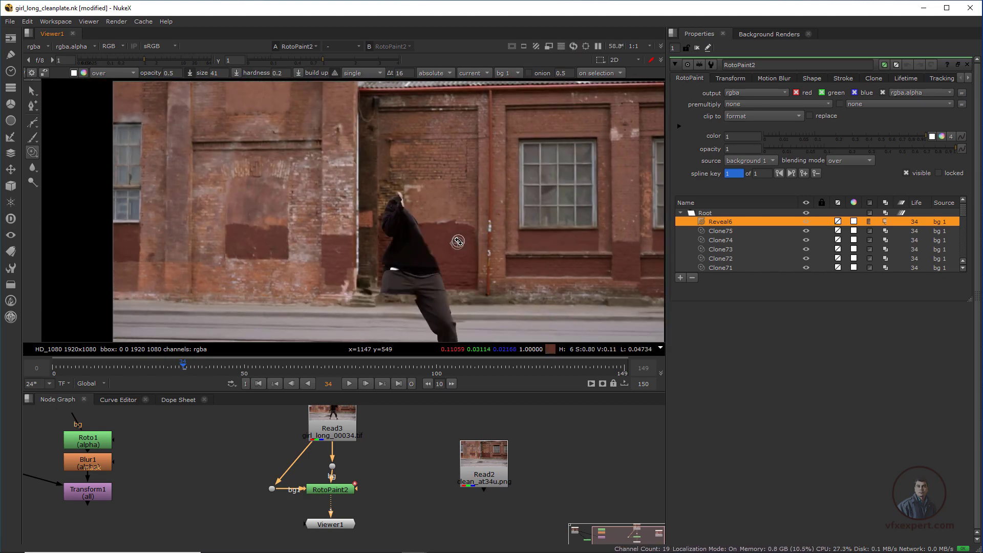
key(t)
key(t)
key(t)
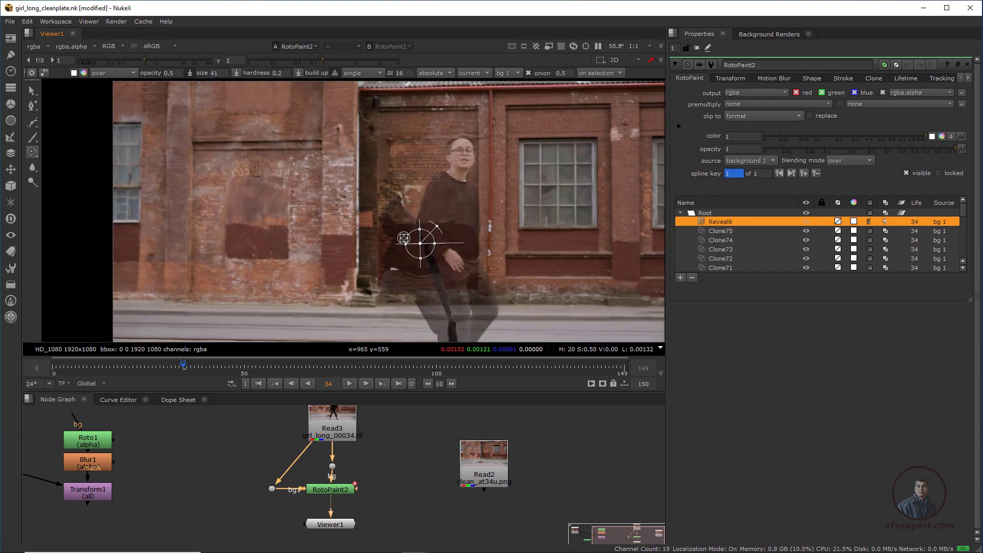
key(t)
scroll(396, 221, up, 5)
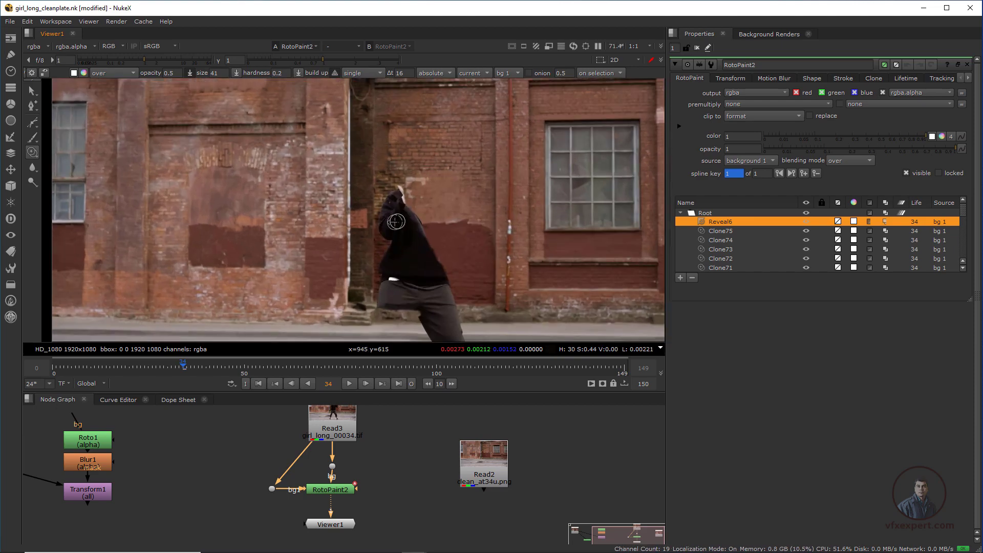
scroll(417, 246, down, 2)
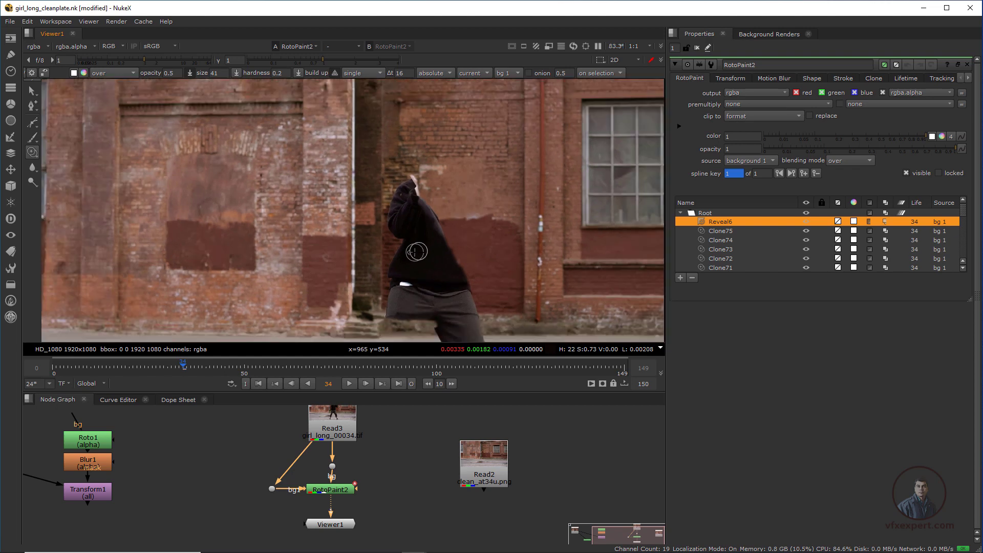
key(t)
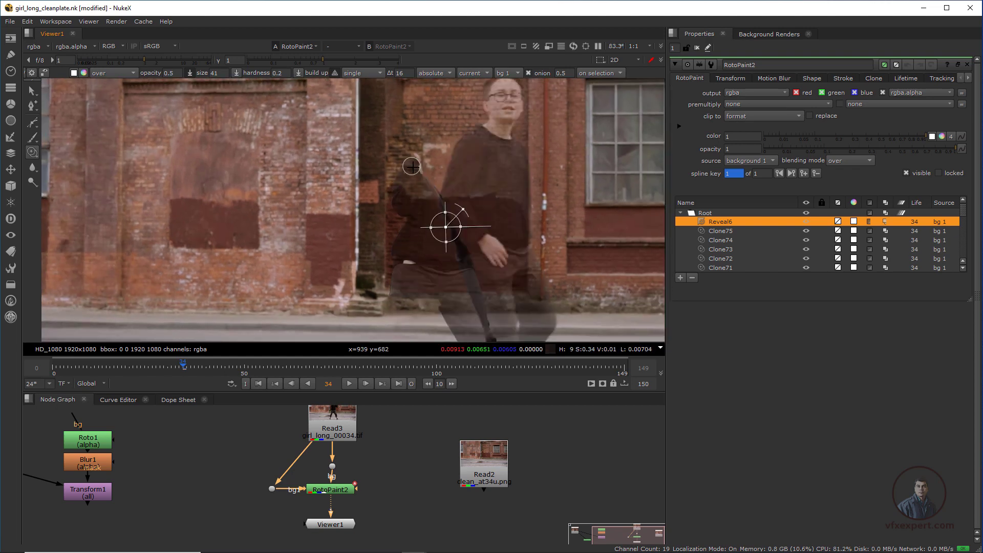
key(t)
Clone aligned wall over the raised hand, sleeve and remaining body, starting from frame 16 and continuing from frame 60 at opacity 0.8.
scroll(417, 169, up, 3)
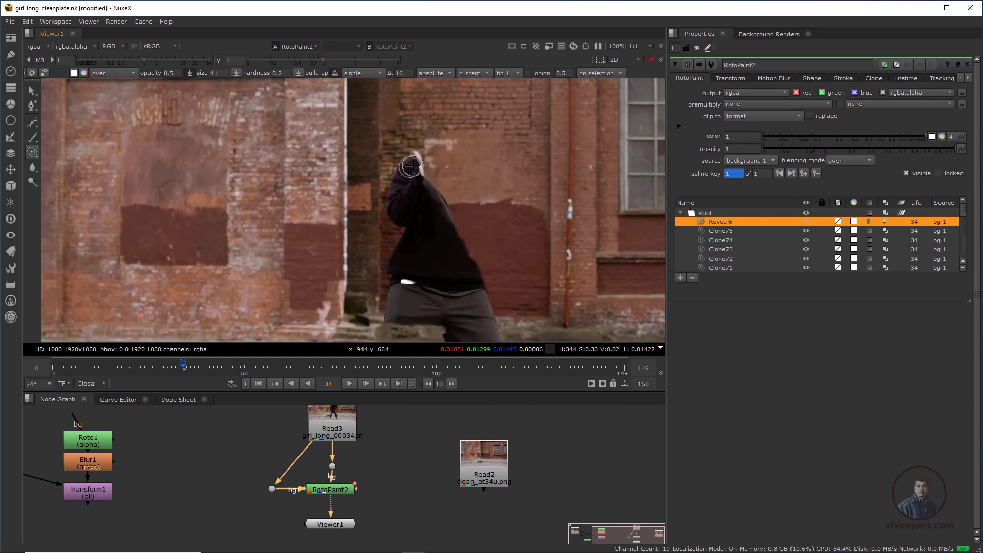
click(415, 155)
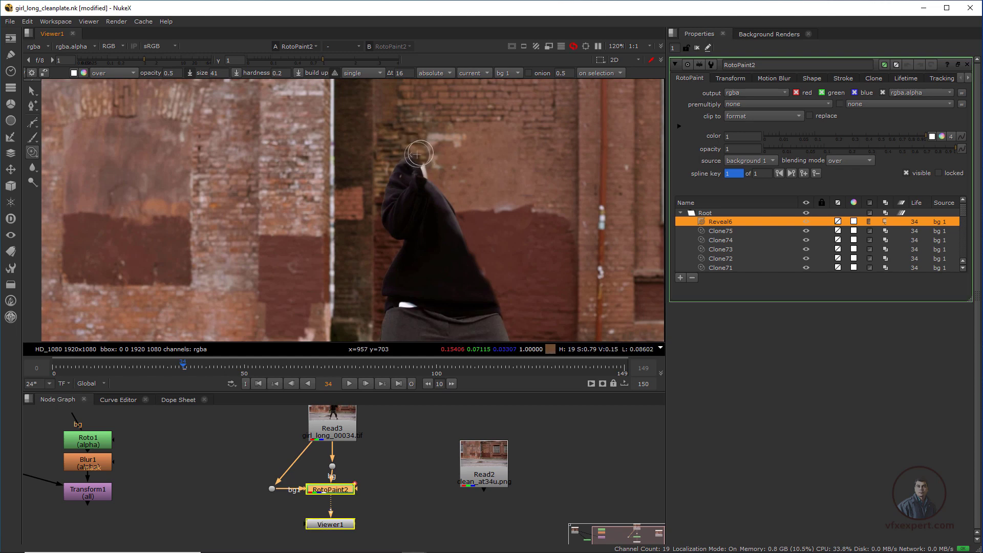
mouse_move(404, 164)
mouse_down()
mouse_move(380, 203)
mouse_move(385, 220)
mouse_up()
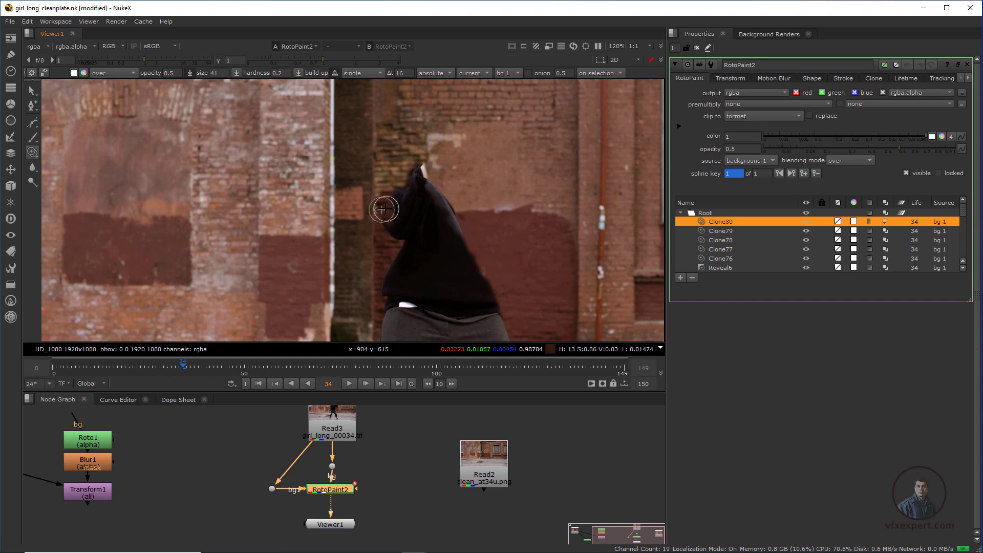
drag(382, 220, 390, 235)
mouse_move(412, 189)
mouse_down()
mouse_move(407, 169)
mouse_move(408, 192)
mouse_move(391, 187)
mouse_move(420, 193)
mouse_move(441, 219)
mouse_move(432, 248)
mouse_up()
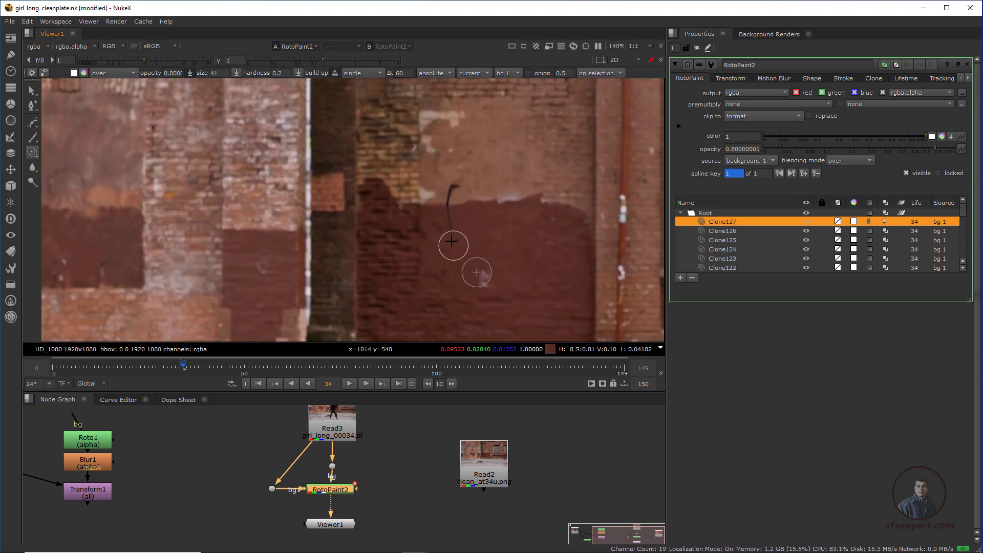
Inspect the painted wall, compare it with the original brickwork at frame 69 using the onion skin, and return to frame 34.
scroll(451, 241, down, 2)
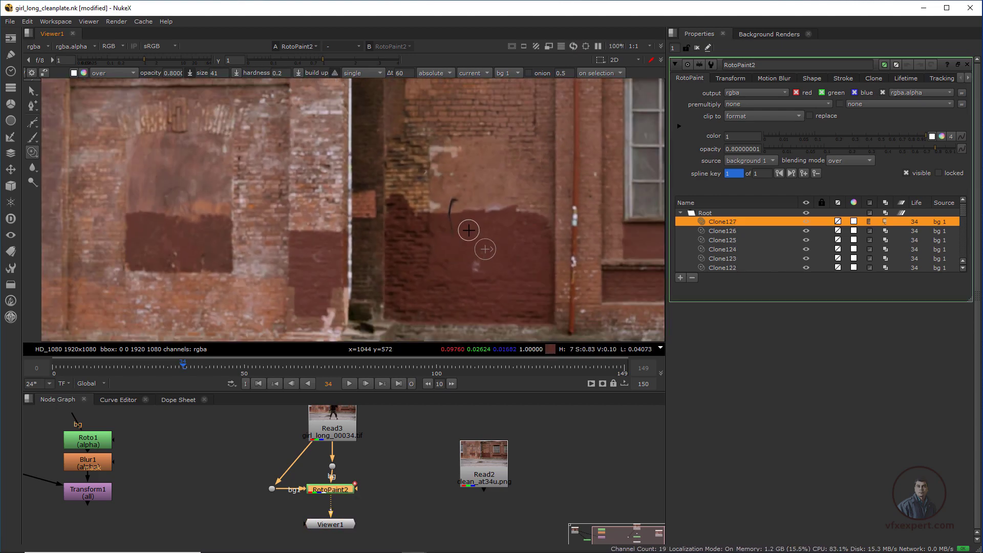
scroll(469, 220, down, 2)
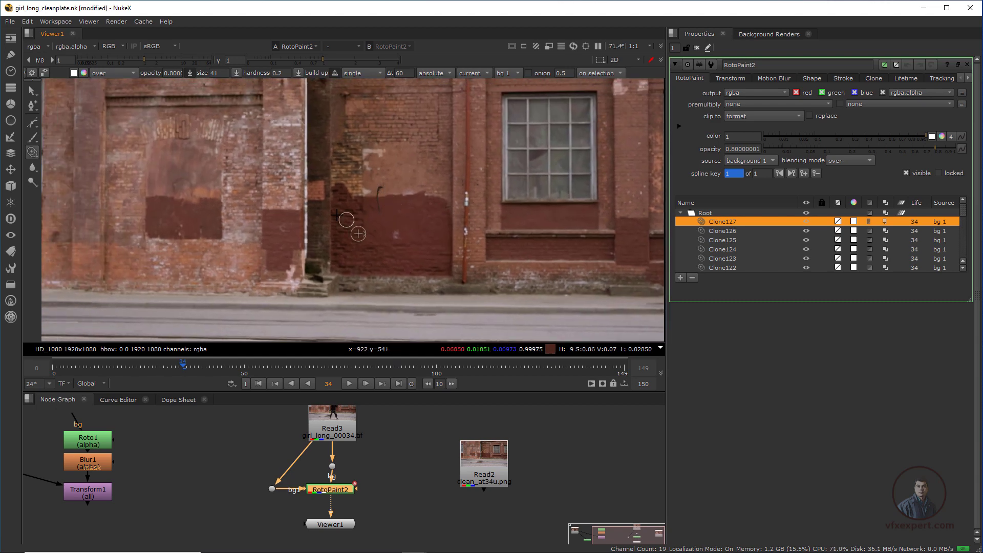
drag(191, 368, 315, 372)
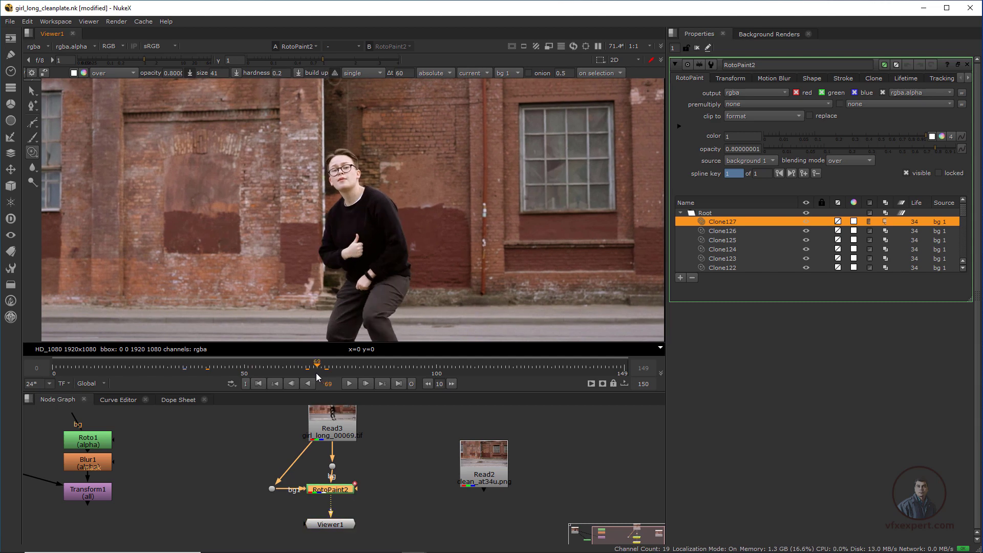
key(t)
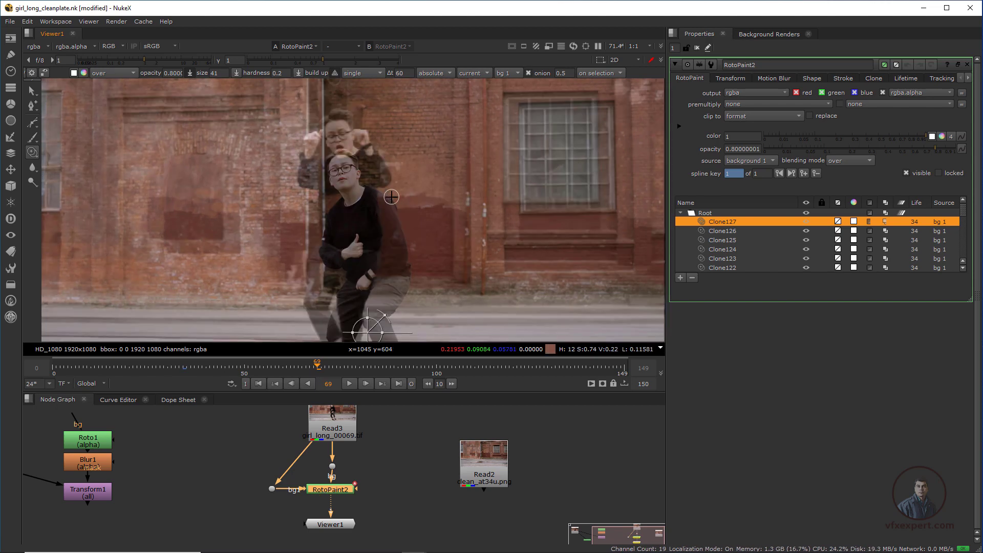
key(t)
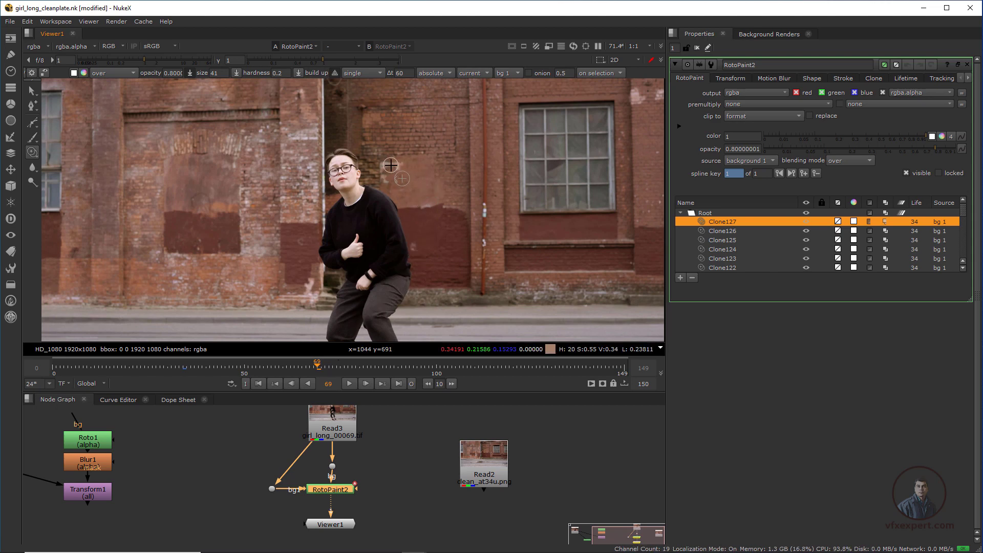
click(184, 367)
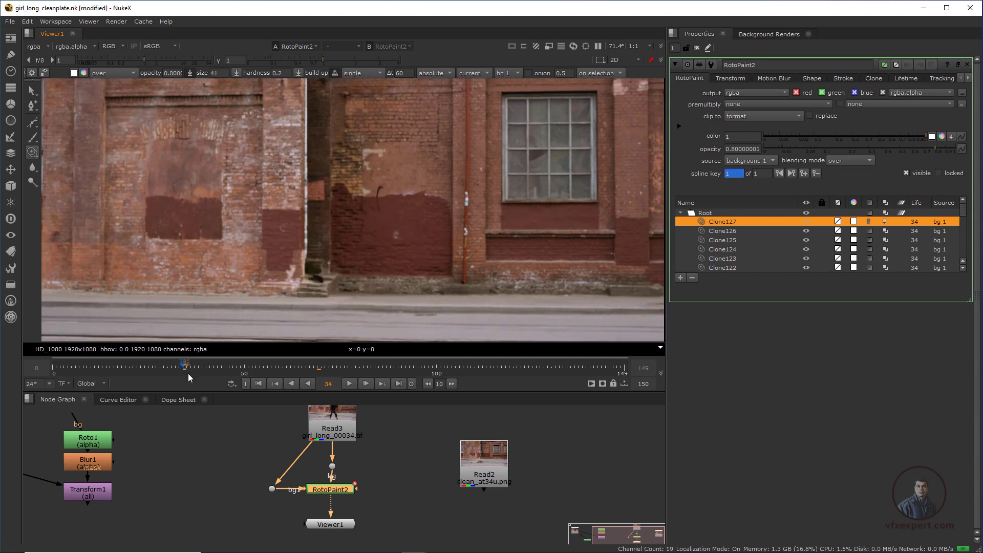
Switch the clone source to fg, reduce the brush size to 28 and clone over the lower end of the dark streak on the wall.
scroll(379, 188, up, 4)
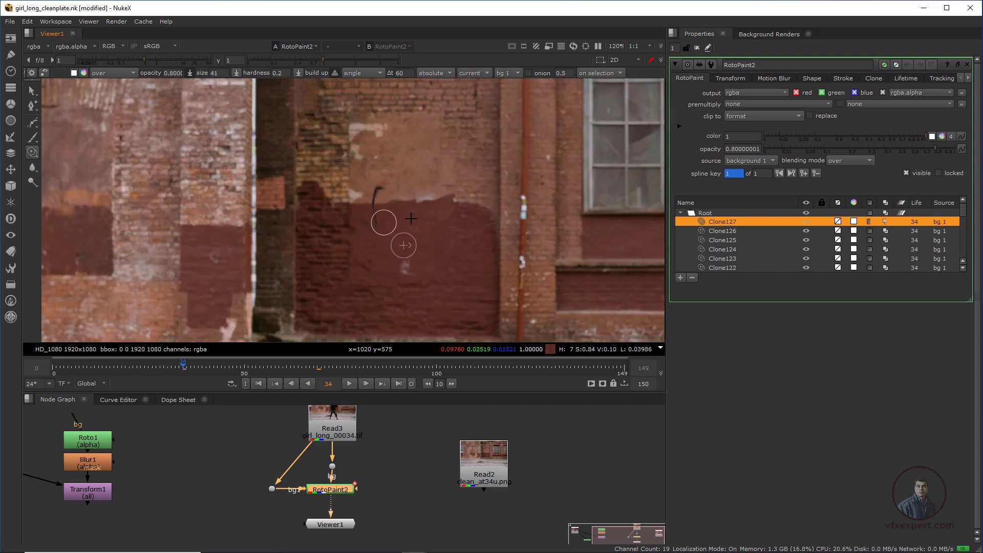
scroll(404, 230, down, 2)
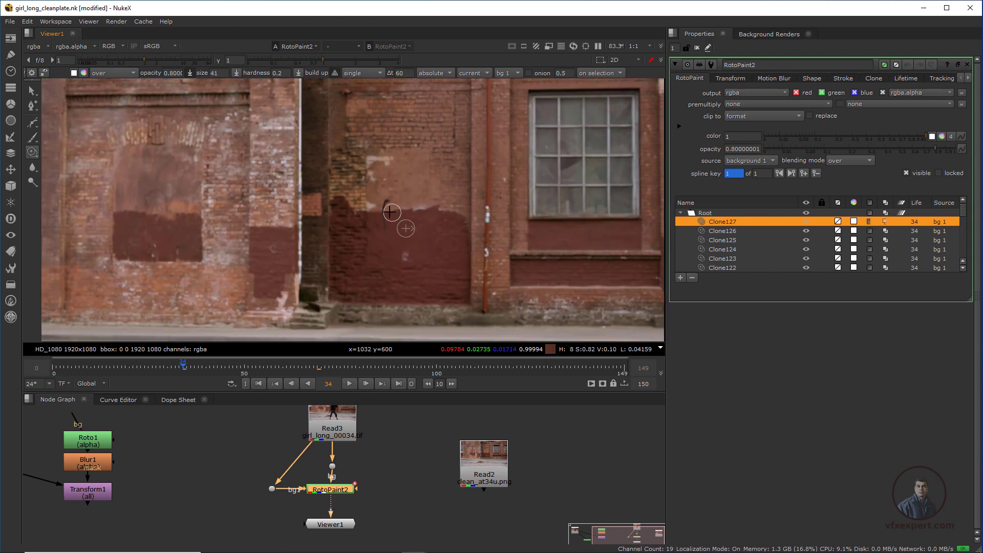
scroll(381, 218, up, 1)
scroll(383, 221, down, 1)
scroll(392, 228, up, 1)
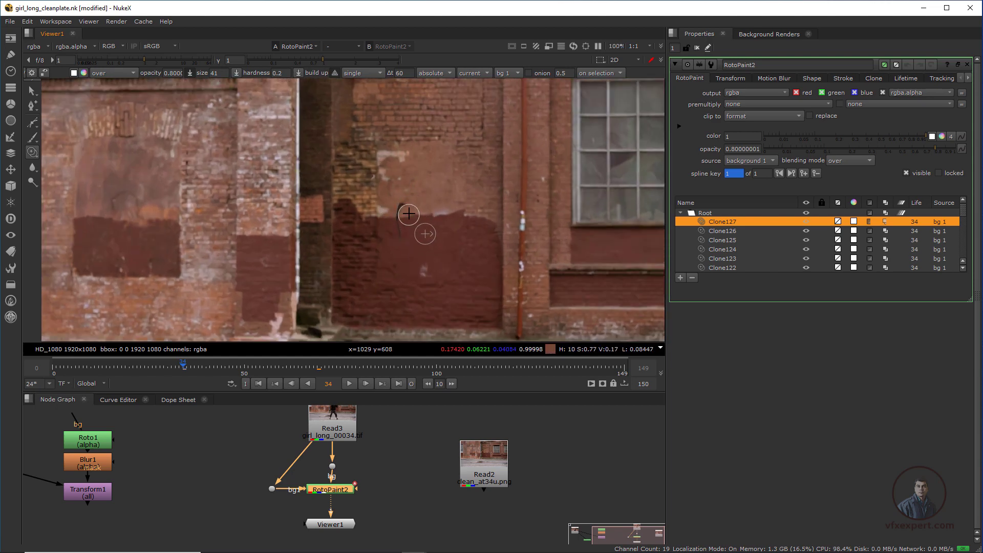
mouse_move(422, 246)
middle_down()
mouse_move(419, 239)
mouse_move(424, 250)
middle_up()
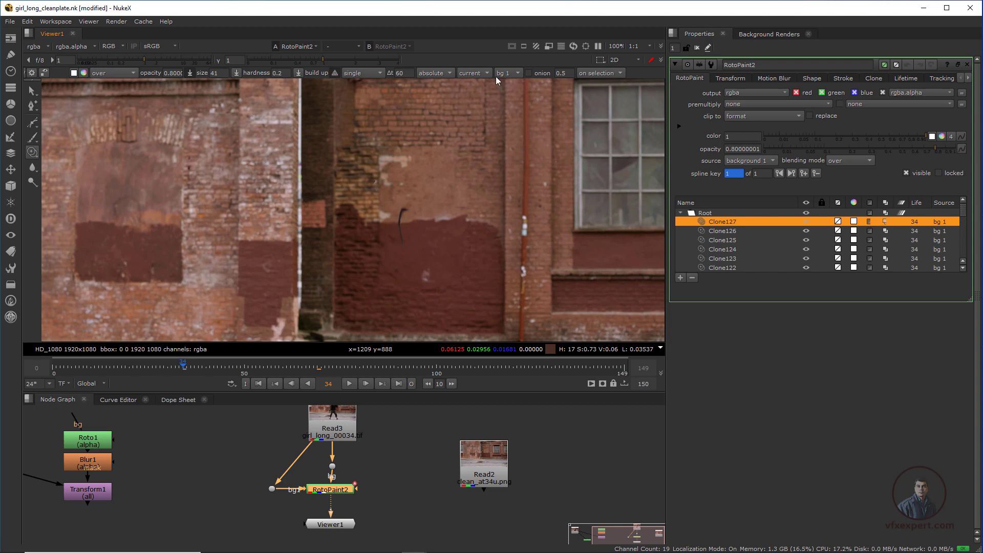
click(518, 70)
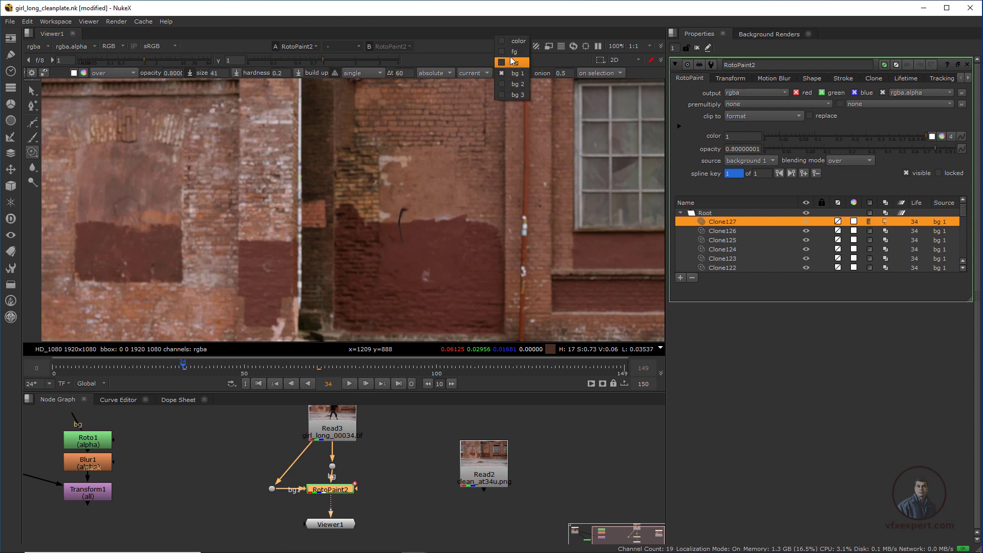
click(518, 53)
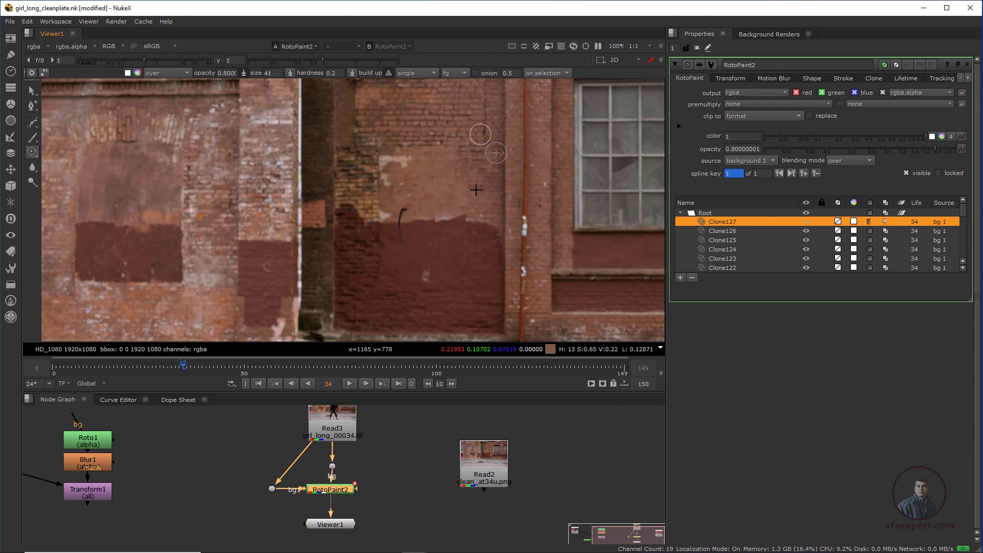
scroll(471, 205, up, 1)
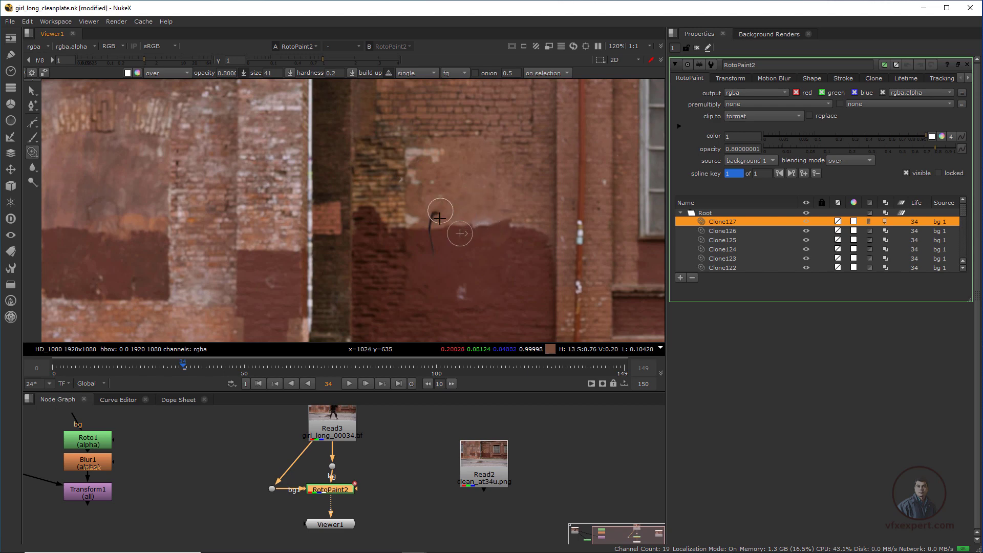
scroll(442, 232, up, 2)
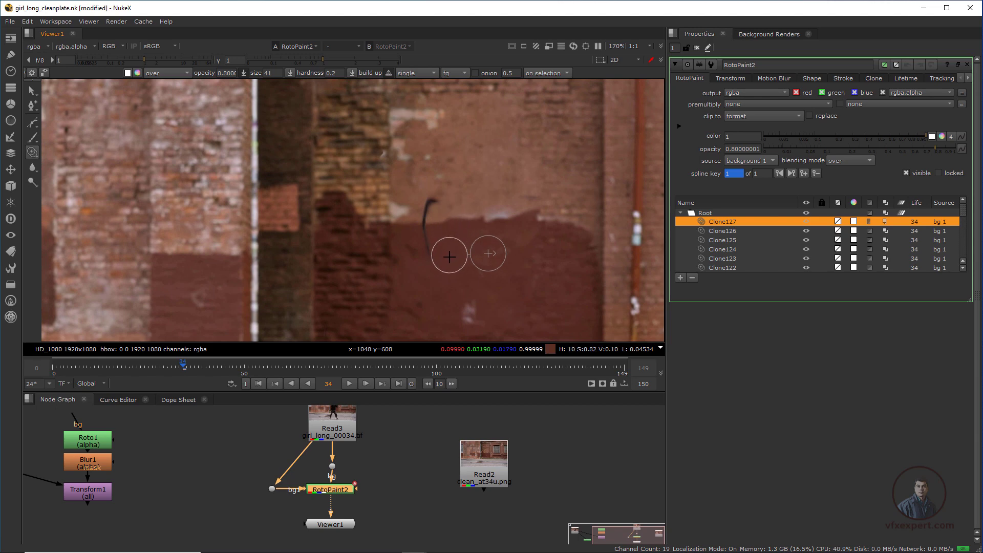
mouse_move(456, 254)
shift+mouse_down()
mouse_move(430, 256)
mouse_move(423, 231)
shift+mouse_up()
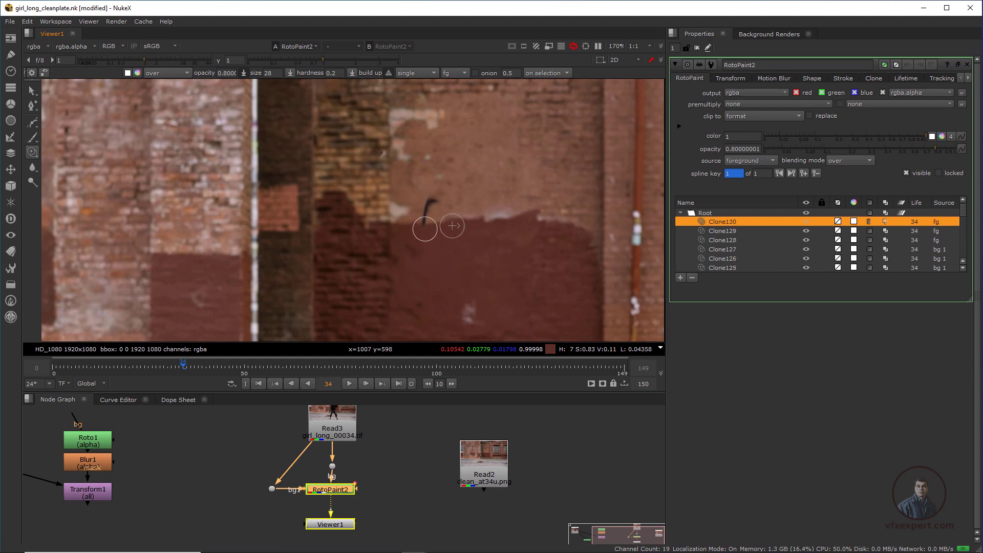
Clone neighbouring plaster and dark red paint over the remaining hooked part of the dark streak on the wall.
scroll(440, 204, up, 2)
drag(445, 197, 434, 198)
drag(433, 197, 428, 191)
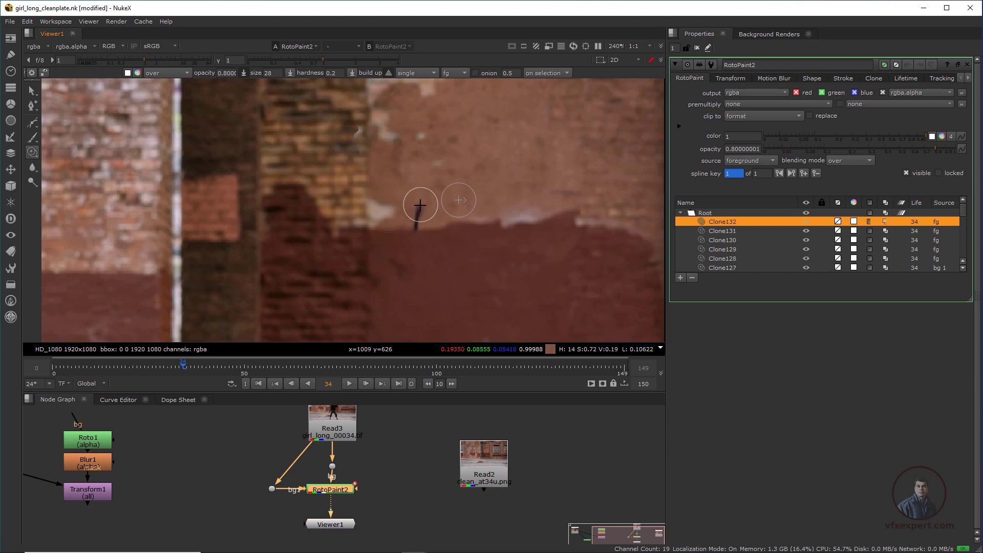
click(420, 204)
click(426, 207)
click(427, 212)
click(417, 215)
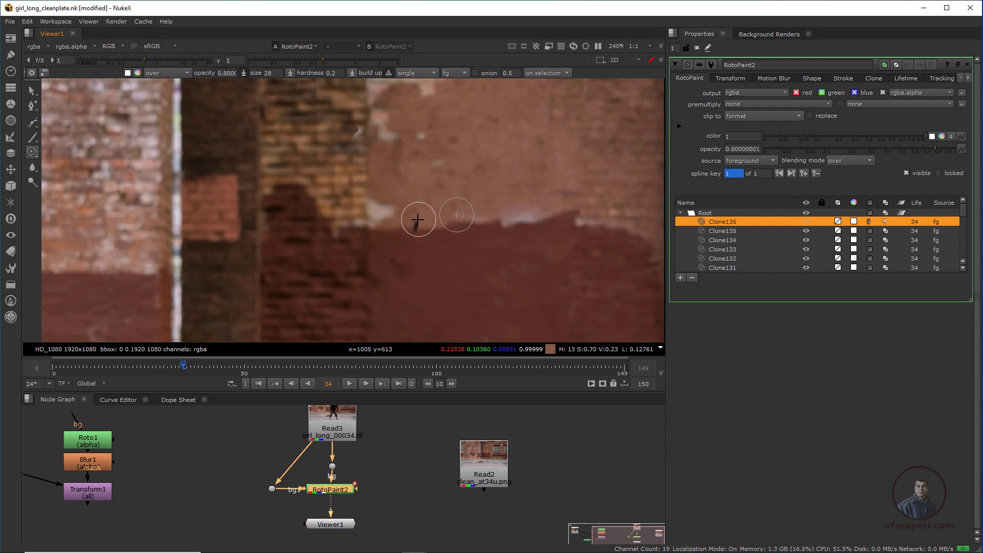
click(418, 219)
click(416, 223)
click(417, 226)
scroll(491, 232, down, 3)
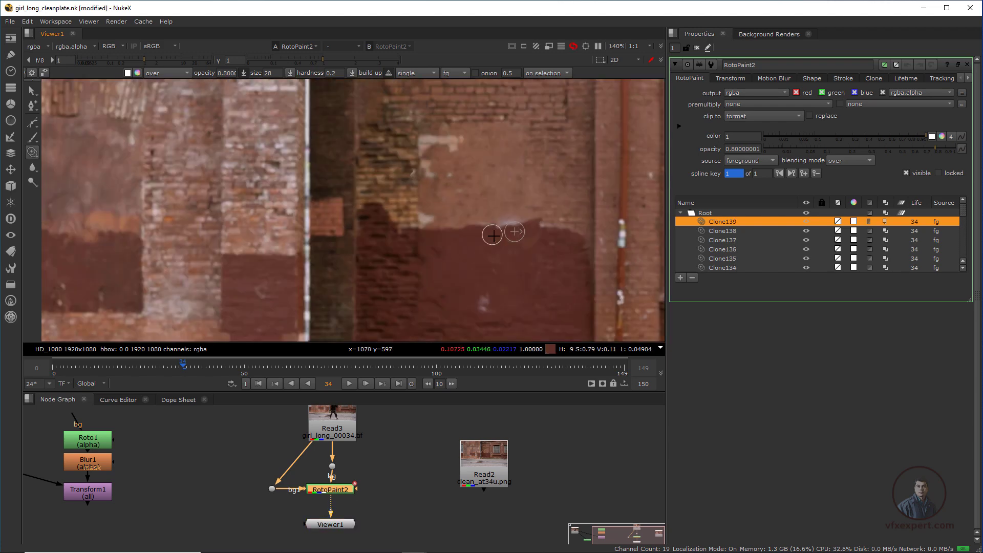
Reduce the clone brush size to about 19 and paint out the short dark mark on the road just below the curb.
scroll(494, 236, down, 3)
mouse_move(494, 335)
middle_down()
mouse_move(476, 215)
mouse_move(482, 244)
mouse_move(498, 236)
middle_up()
scroll(476, 215, up, 2)
scroll(476, 215, up, 1)
scroll(503, 236, up, 1)
shift+drag(545, 248, 520, 254)
middle_drag(520, 255, 430, 253)
scroll(453, 261, up, 2)
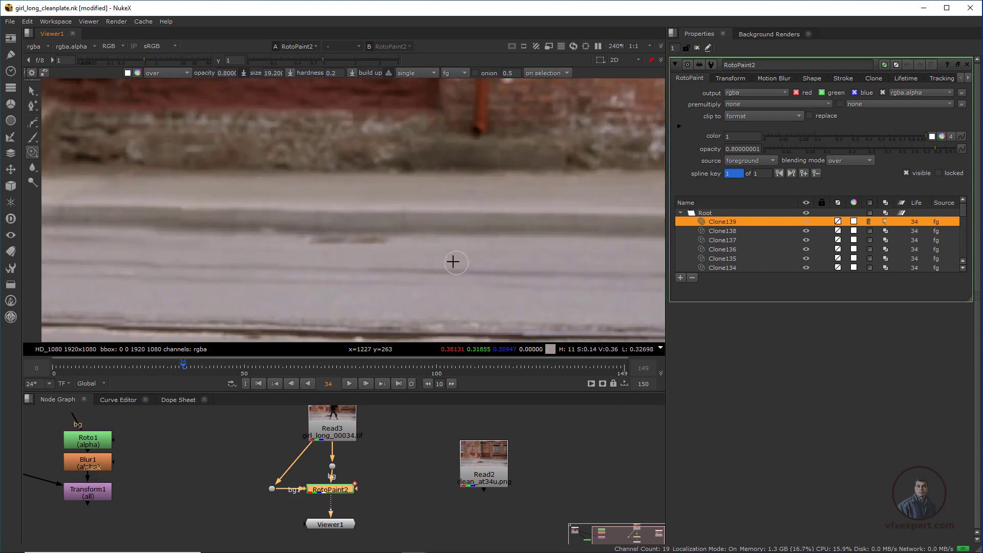
click(381, 240)
click(370, 240)
click(360, 239)
click(318, 239)
click(330, 239)
click(340, 239)
click(348, 241)
Move the Viewer1 node aside and feed Read3 into its first input and RotoPaint2 into its second.
scroll(389, 272, down, 10)
scroll(351, 254, up, 2)
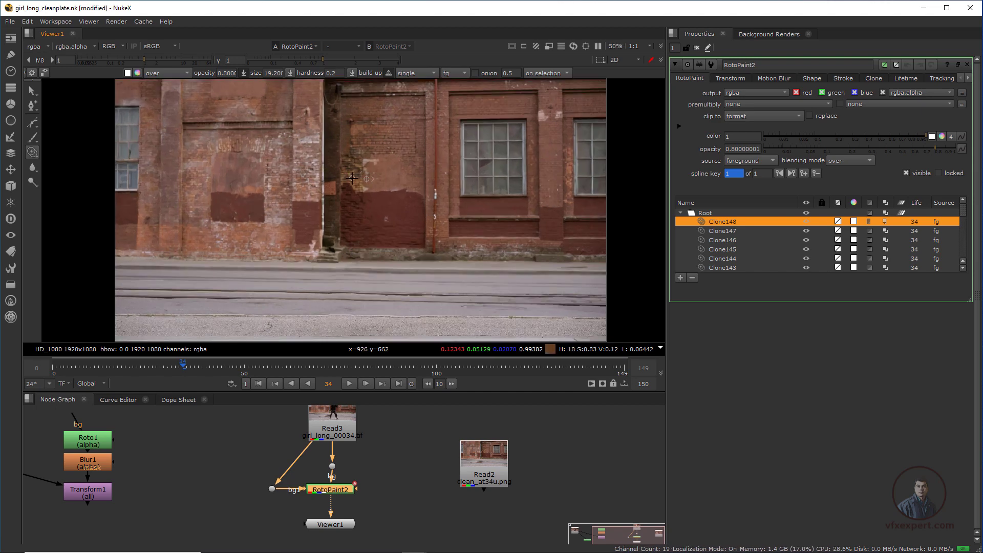
scroll(364, 193, down, 2)
scroll(384, 198, up, 3)
scroll(360, 231, down, 2)
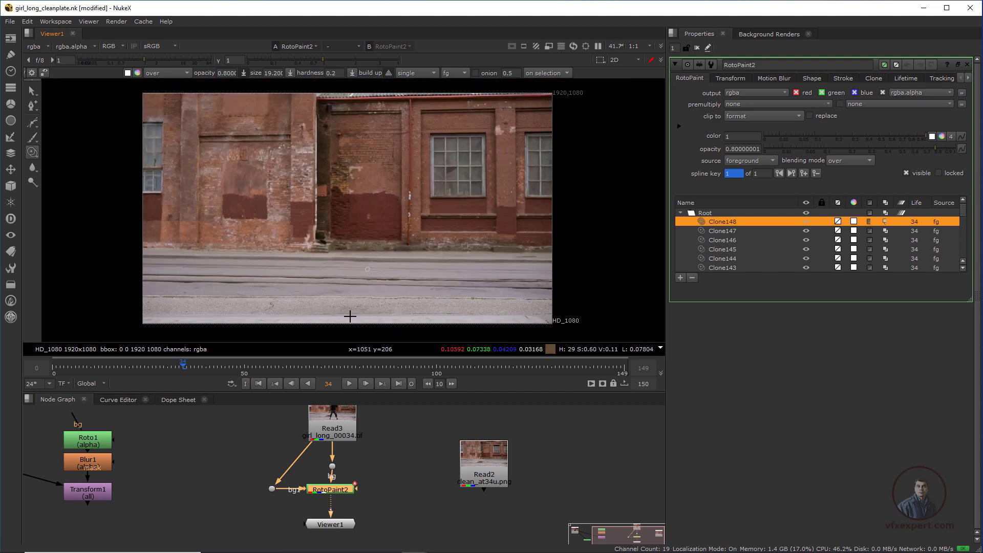
scroll(335, 281, down, 1)
scroll(345, 288, up, 1)
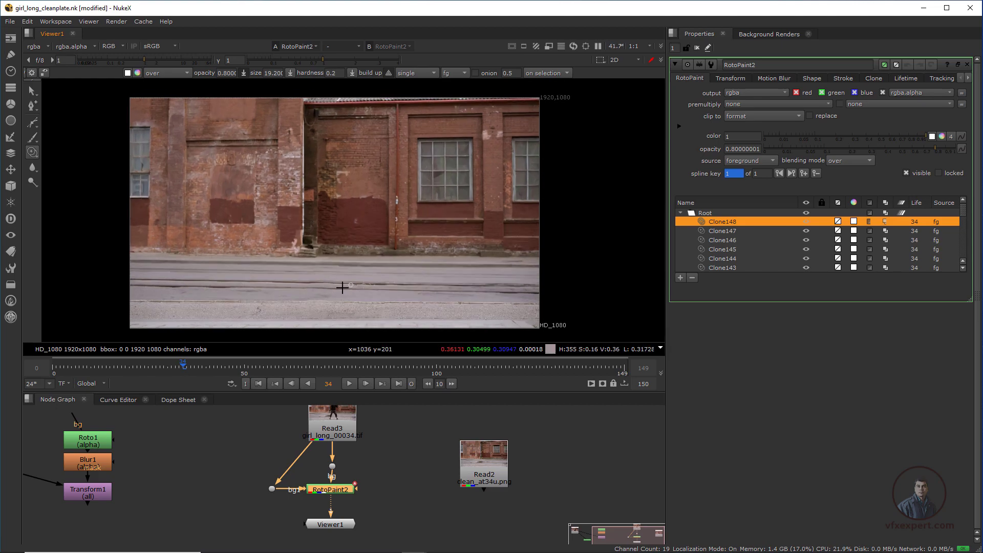
drag(487, 469, 529, 466)
scroll(377, 305, down, 1)
scroll(378, 305, up, 2)
middle_drag(366, 304, 423, 312)
middle_drag(363, 442, 366, 460)
middle_drag(366, 460, 350, 454)
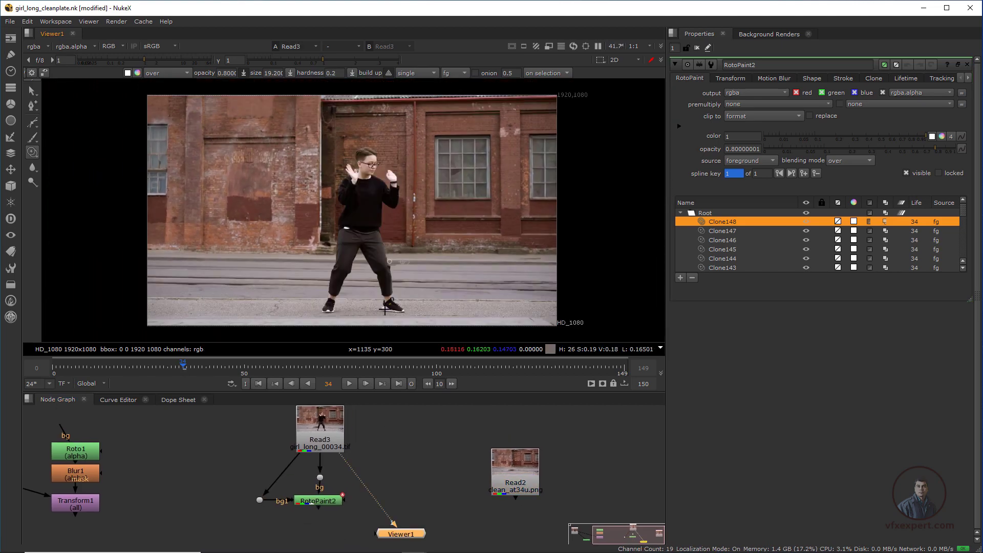
click(331, 500)
key(2)
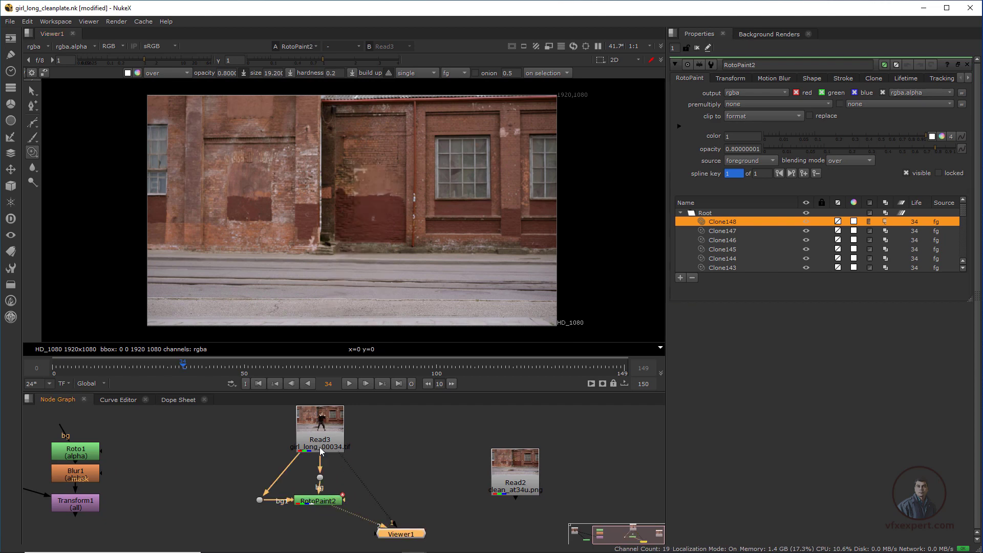
Compare the whole original frame with the painted clean plate by alternating between the Read3 and RotoPaint2 outputs.
scroll(366, 241, up, 1)
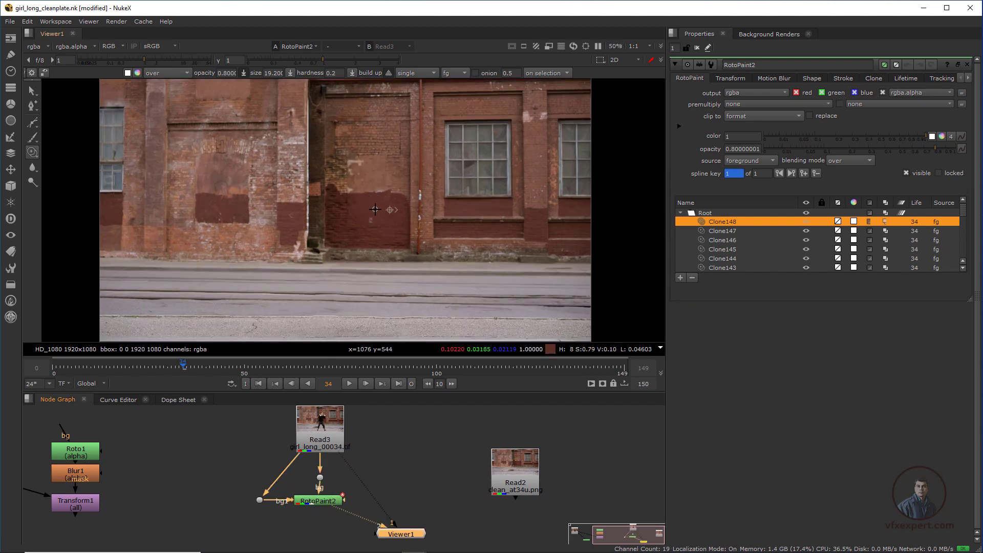
key(1)
key(2)
key(1)
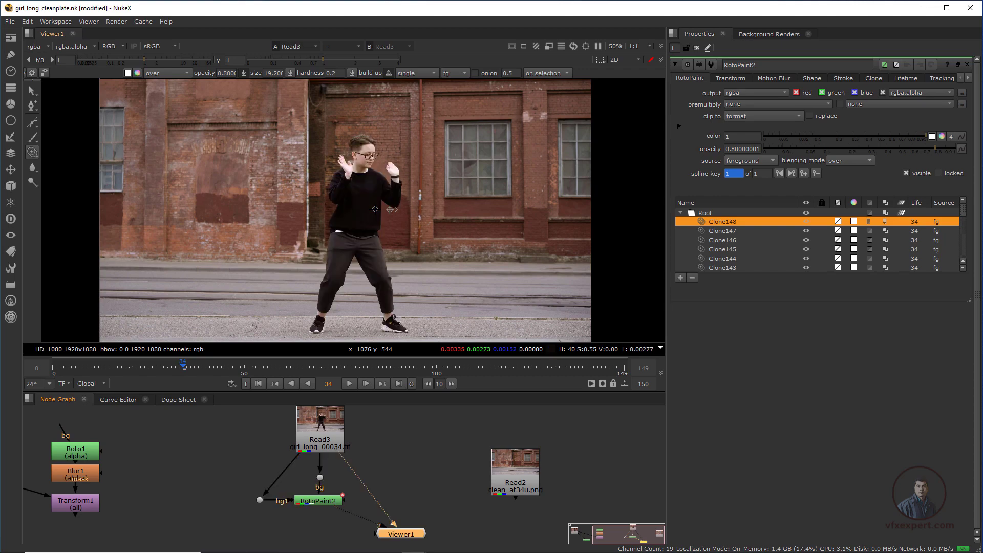
key(2)
key(1)
key(2)
key(1)
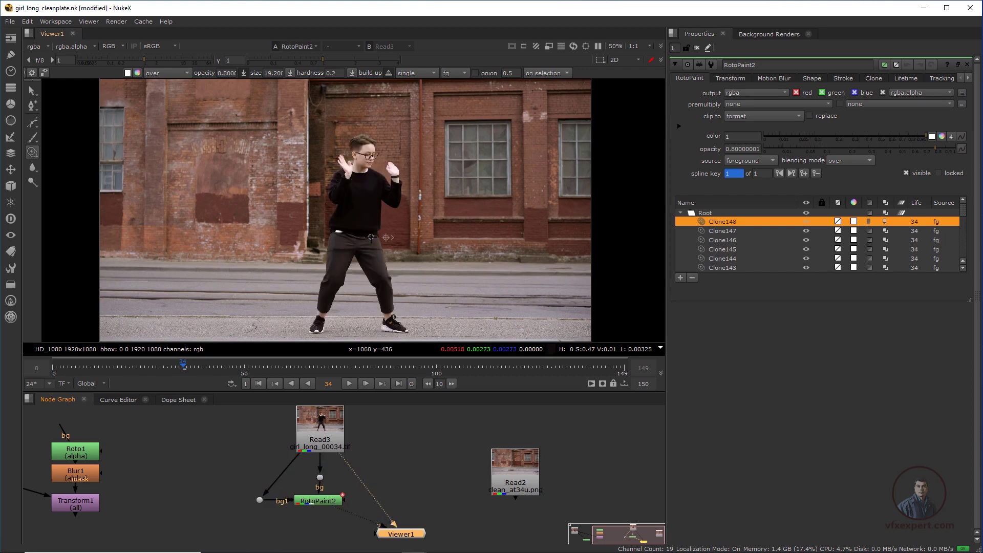
key(2)
key(1)
Examine the pavement around the dancer's legs and shoes by alternating between the original frame and the painted plate.
middle_drag(386, 232, 388, 215)
scroll(388, 216, up, 3)
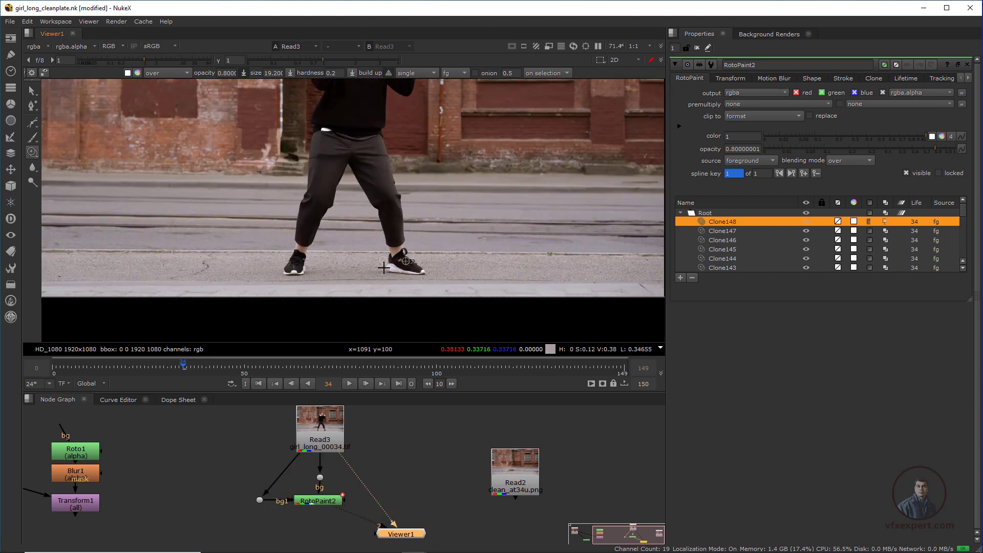
key(2)
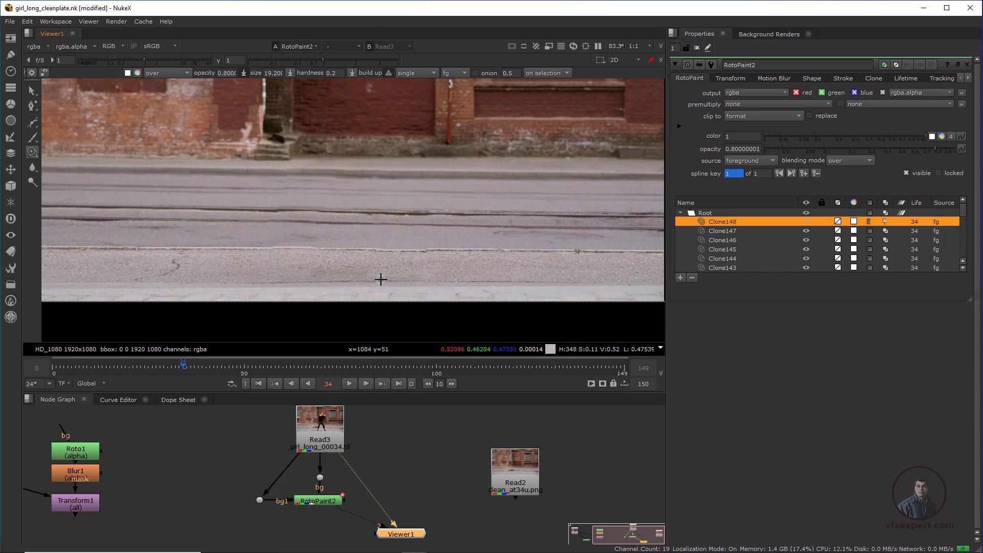
key(1)
key(2)
key(1)
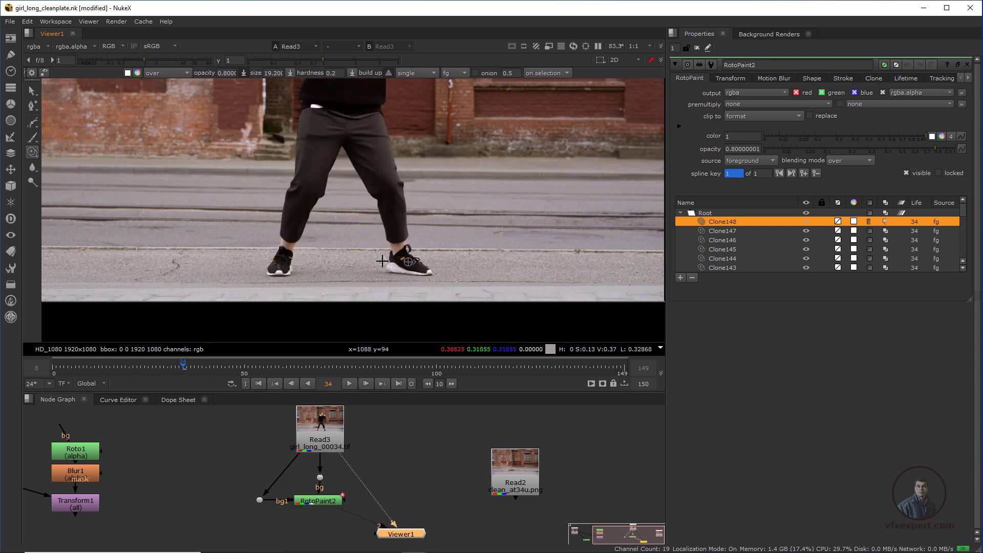
key(2)
key(1)
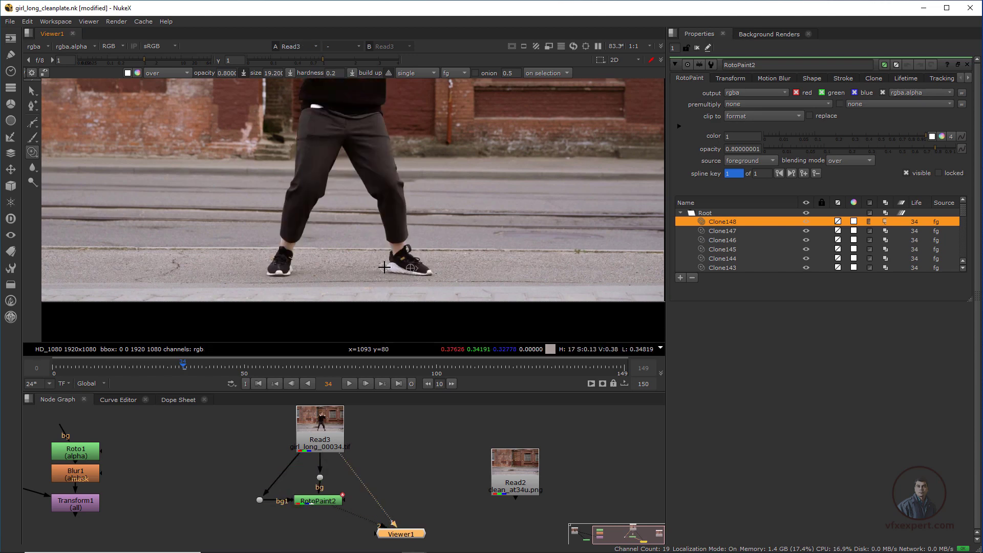
scroll(384, 267, up, 1)
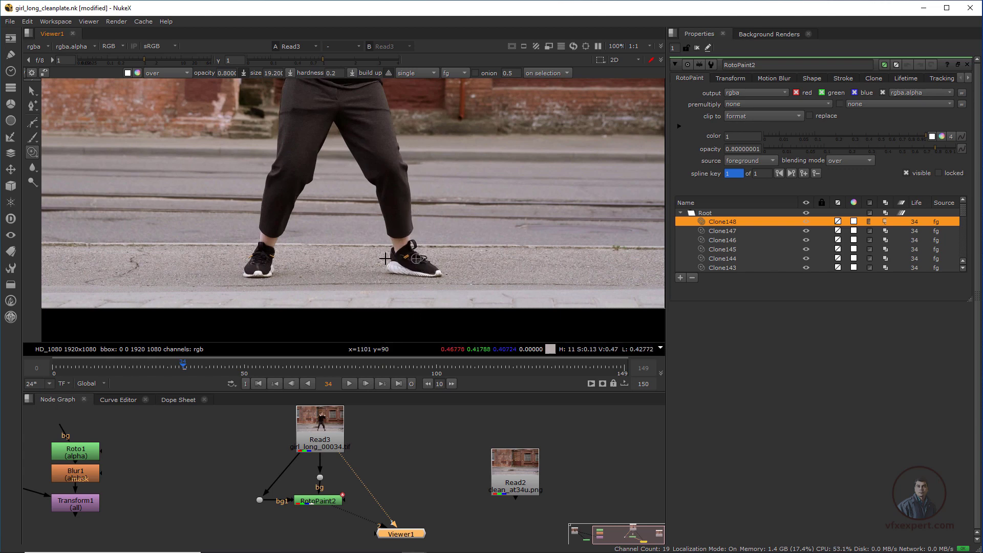
key(1)
key(2)
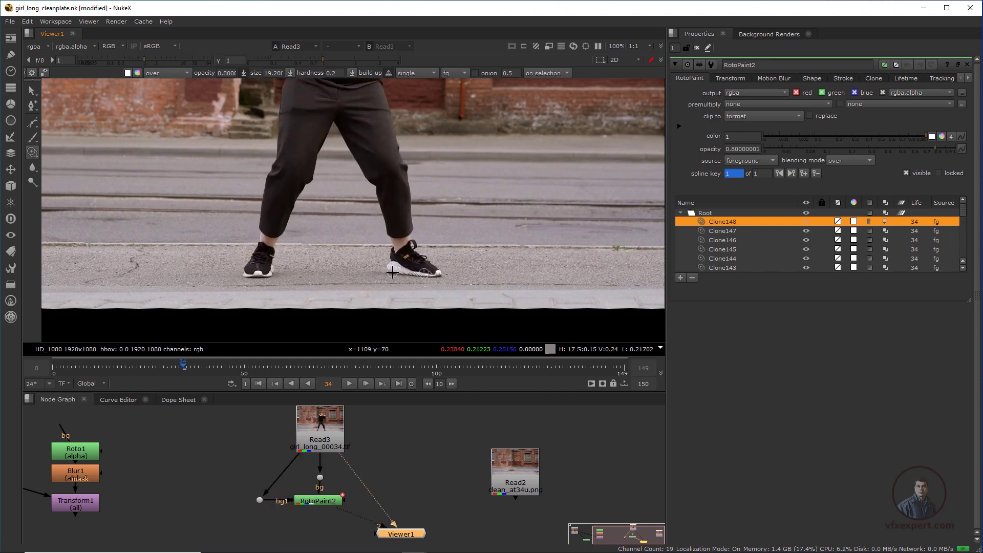
key(1)
key(2)
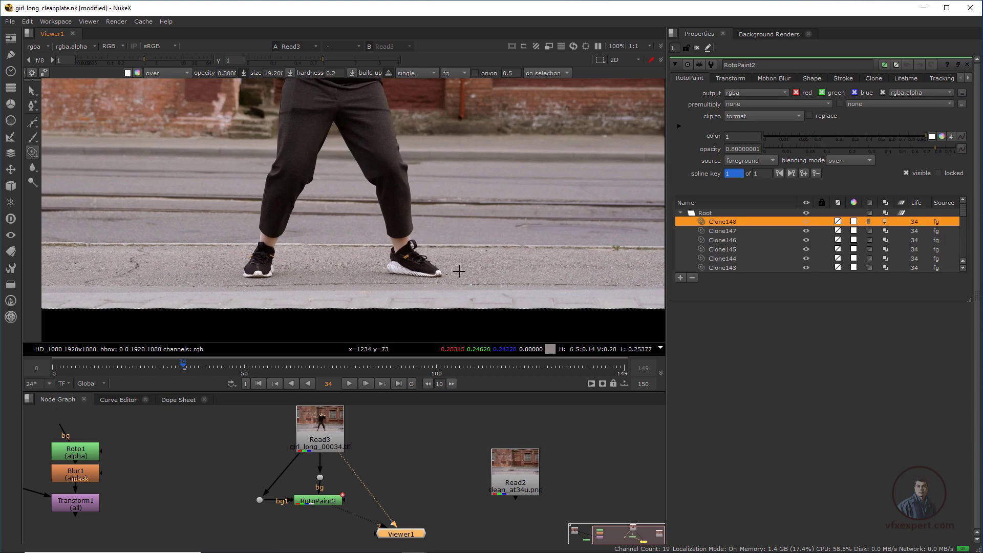
With the Reveal tool at size 25 and source bg 1, restore original pavement close around the right-hand shoe while viewing Read3.
middle_drag(434, 257, 445, 300)
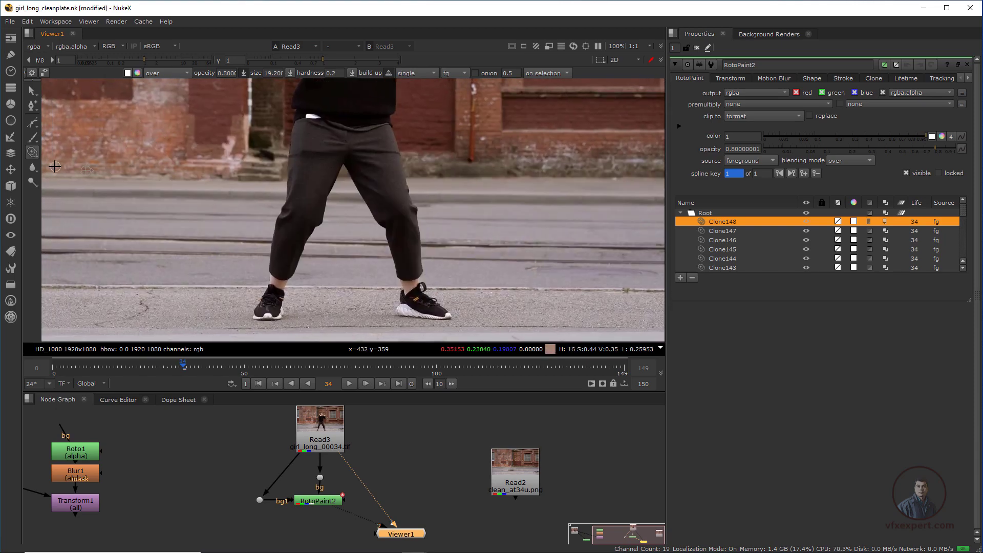
right_click(35, 153)
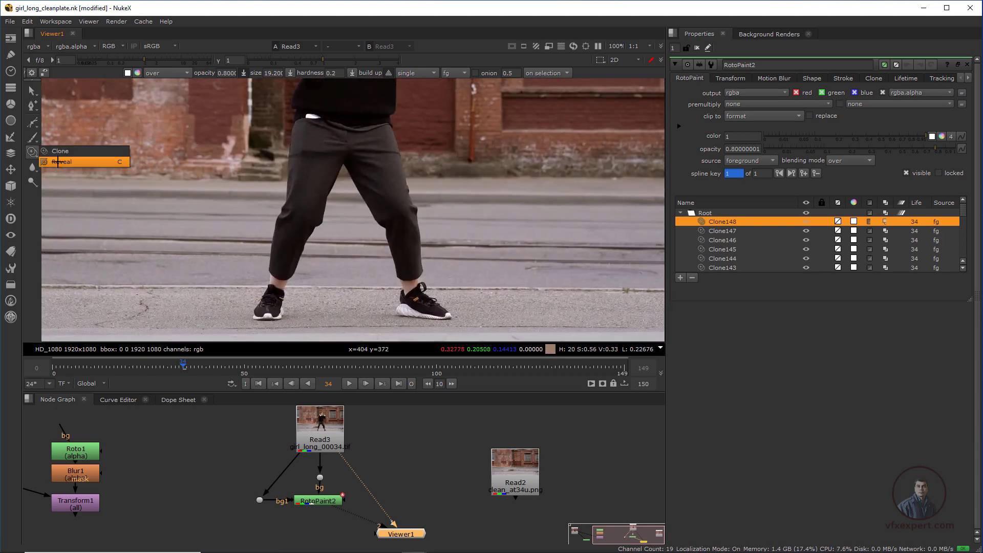
click(53, 162)
scroll(409, 262, up, 2)
middle_drag(410, 262, 423, 208)
scroll(445, 201, up, 2)
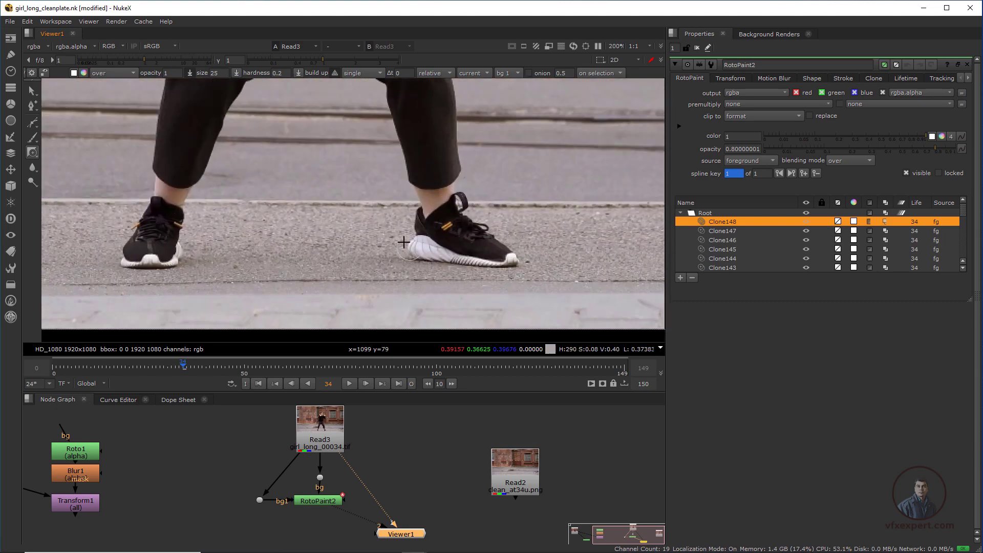
drag(388, 254, 390, 272)
drag(518, 232, 495, 197)
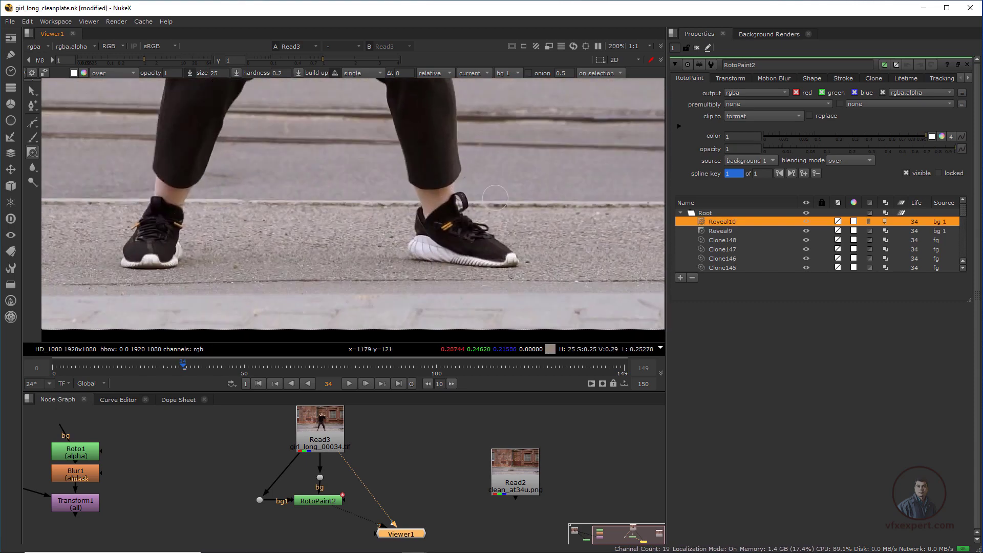
Check the revealed pavement around the shoes by alternating between the Read3 and RotoPaint2 outputs.
scroll(492, 223, down, 1)
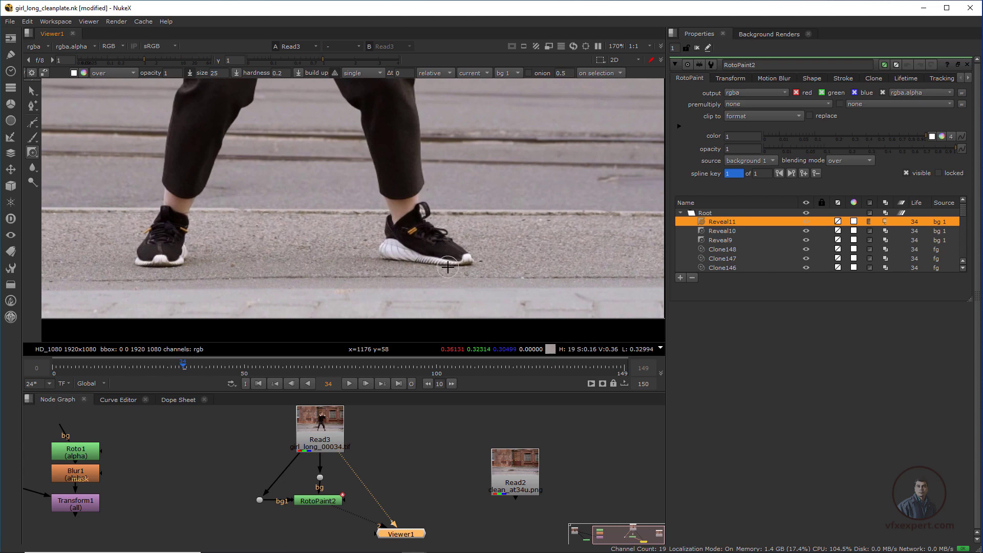
key(2)
key(1)
key(2)
key(1)
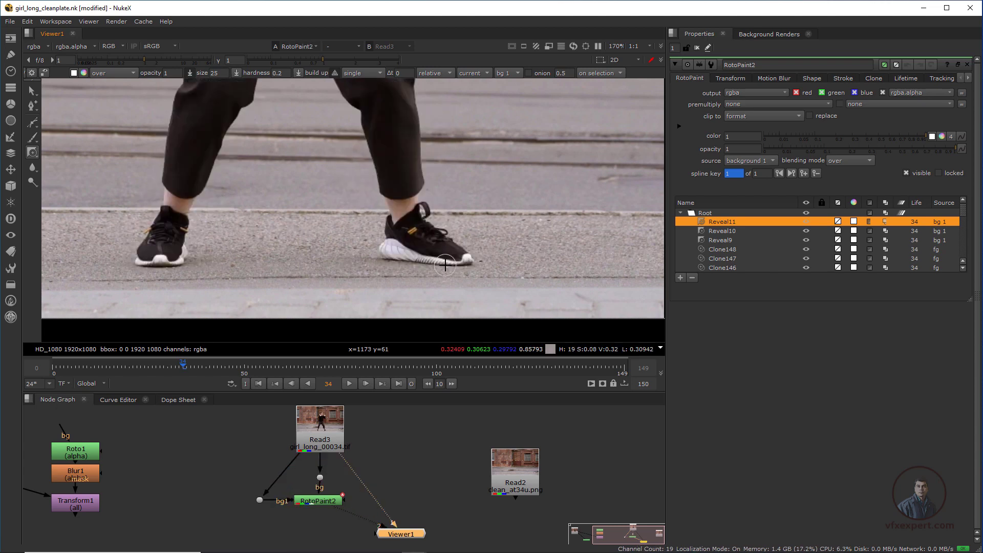
key(2)
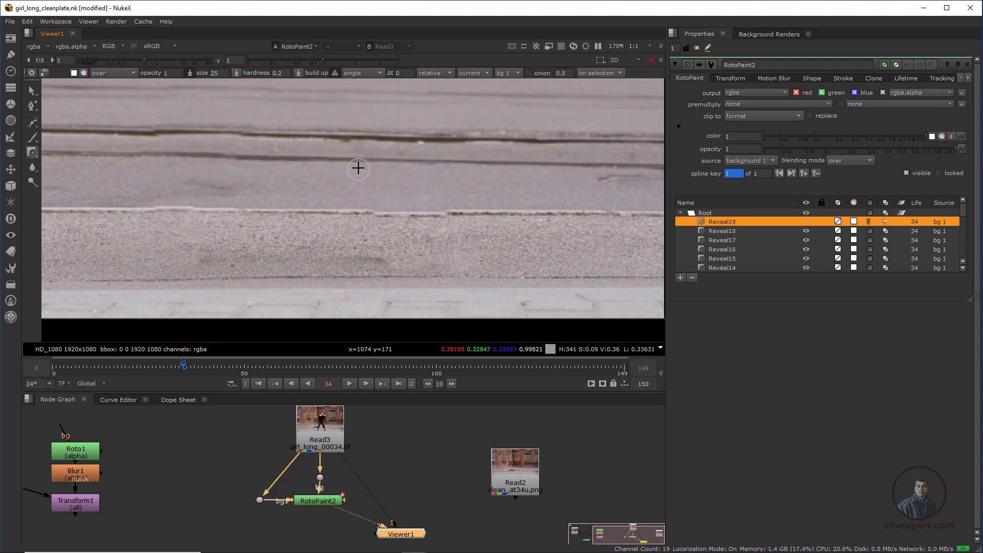
Reveal more of the original pavement between the dancer's legs with the size 25 Reveal brush while viewing Read3.
key(1)
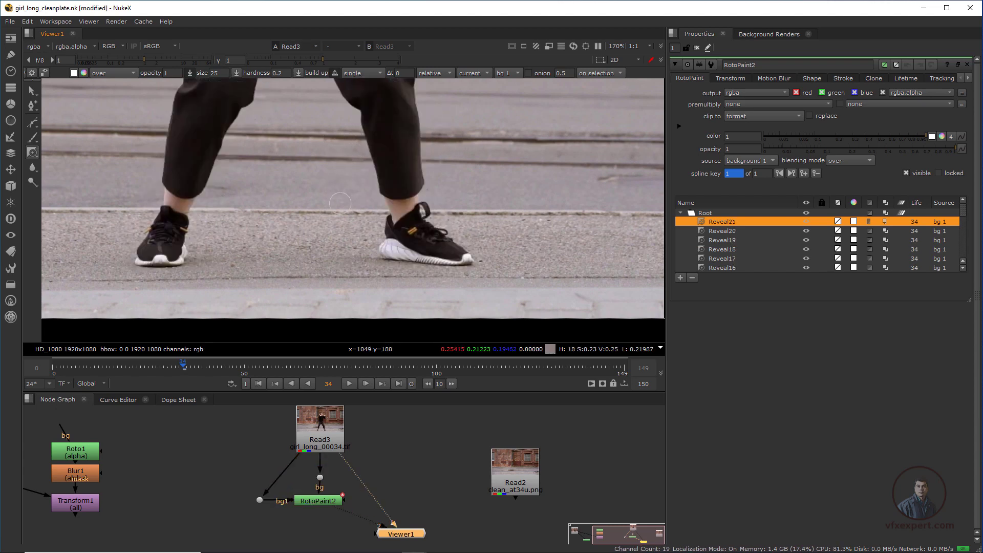
drag(339, 203, 351, 212)
scroll(353, 215, down, 6)
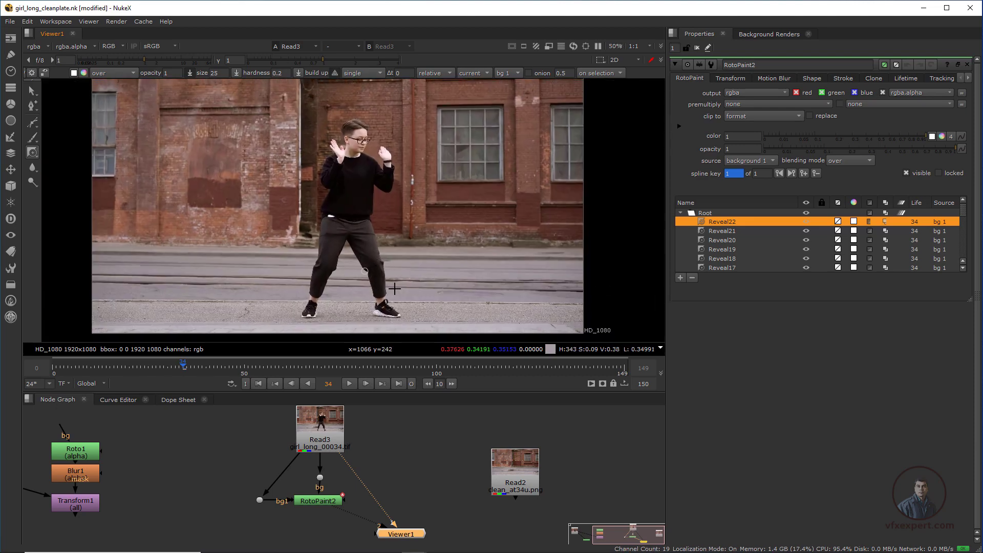
scroll(394, 288, up, 2)
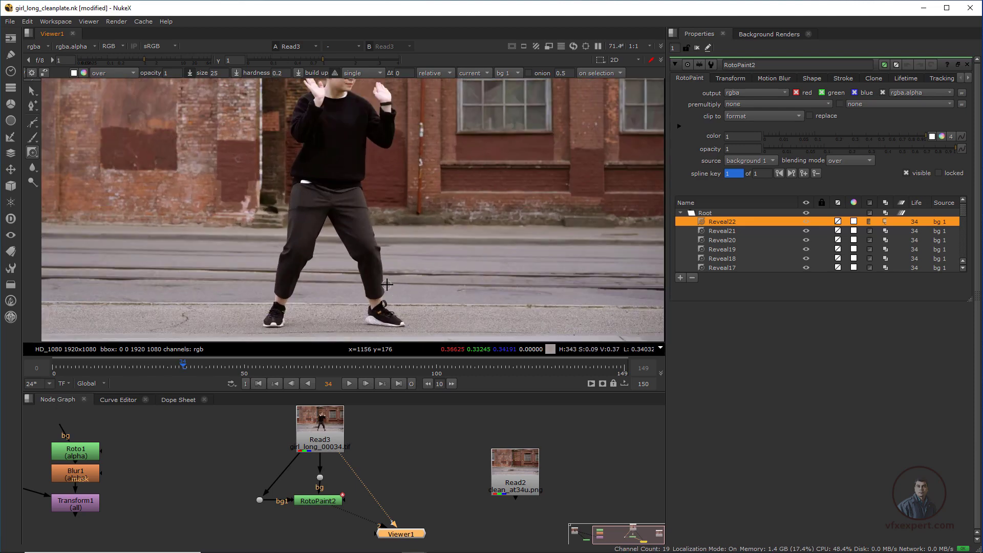
Move Read2 farther aside and add a Merge node with input B from RotoPaint2 and input A from Read3.
middle_drag(434, 463, 375, 452)
click(455, 473)
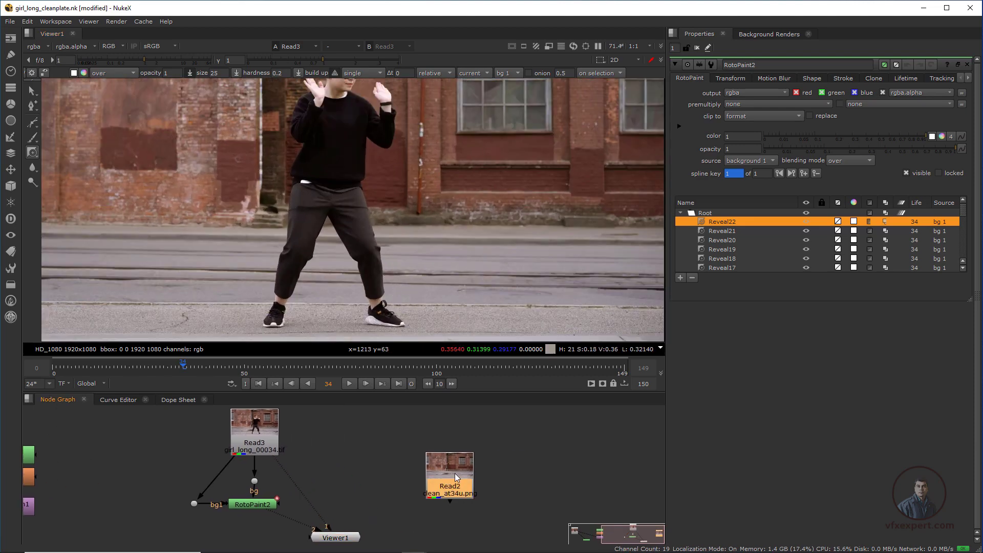
drag(455, 473, 508, 478)
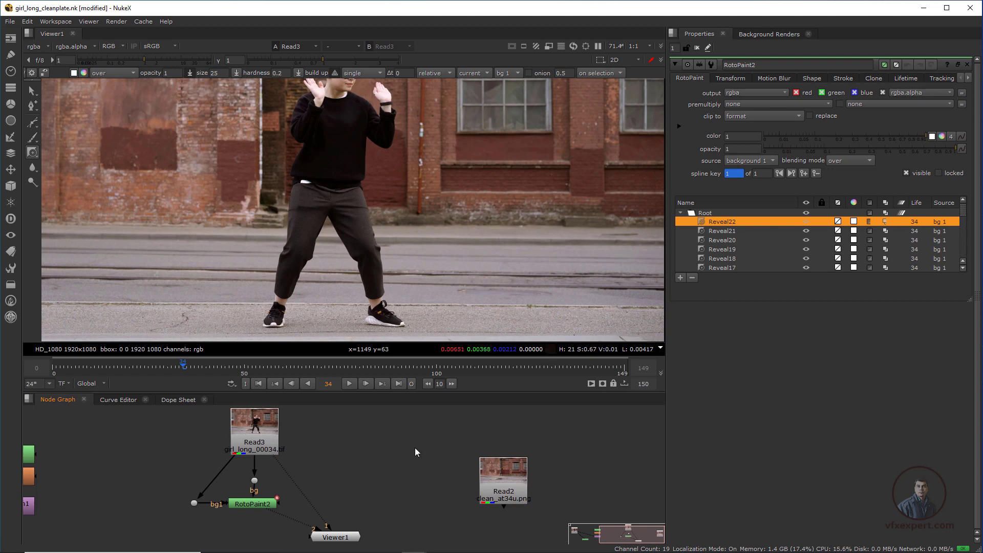
middle_drag(403, 452, 415, 453)
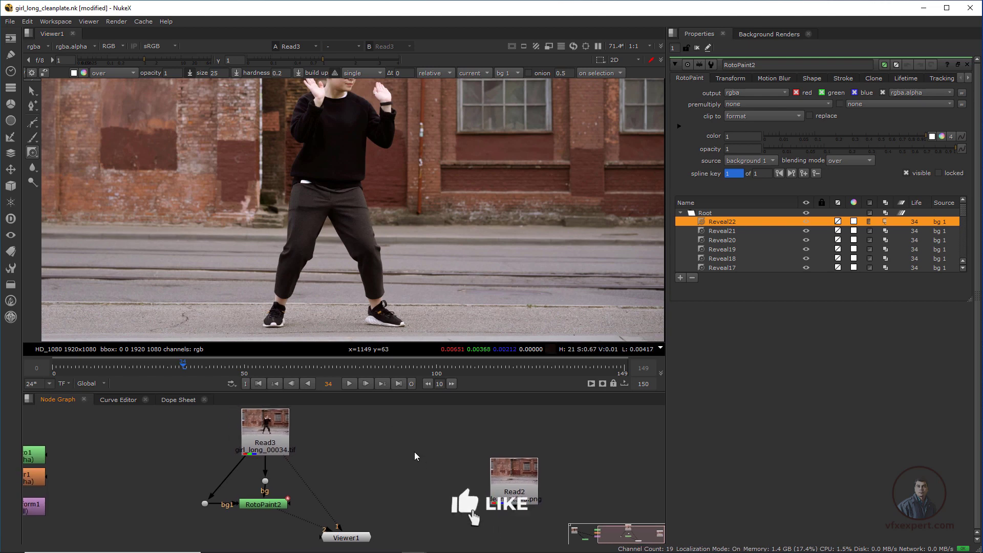
key(m)
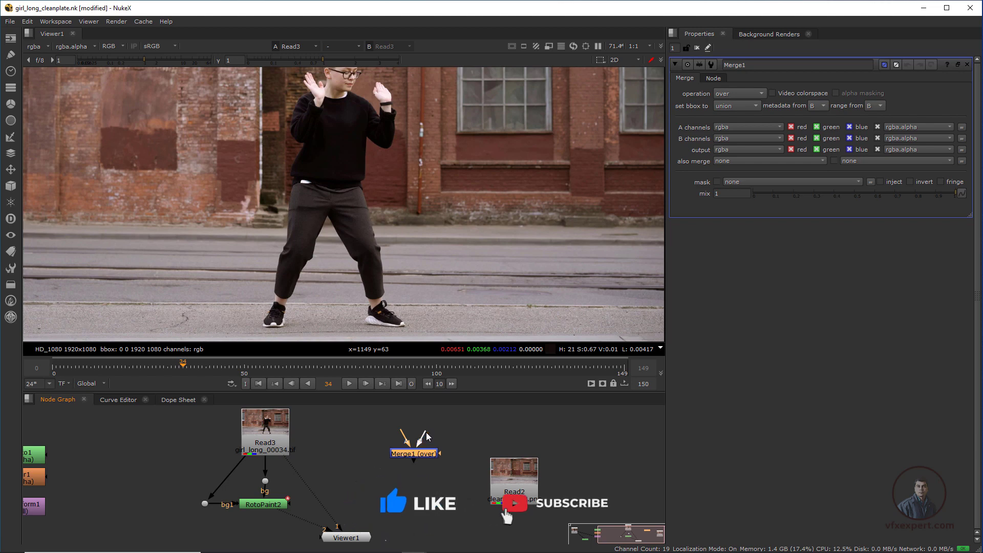
drag(428, 432, 263, 504)
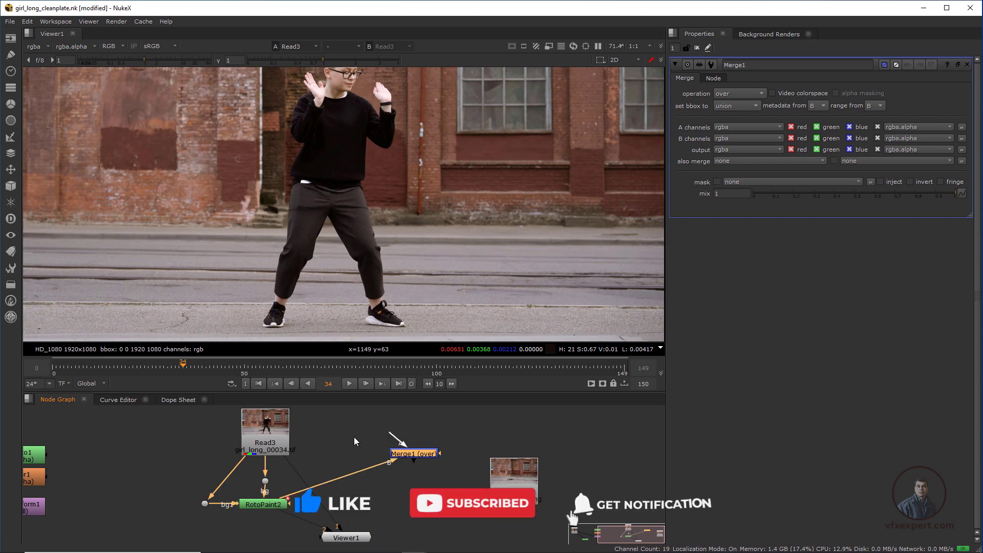
drag(401, 434, 276, 433)
drag(413, 453, 425, 450)
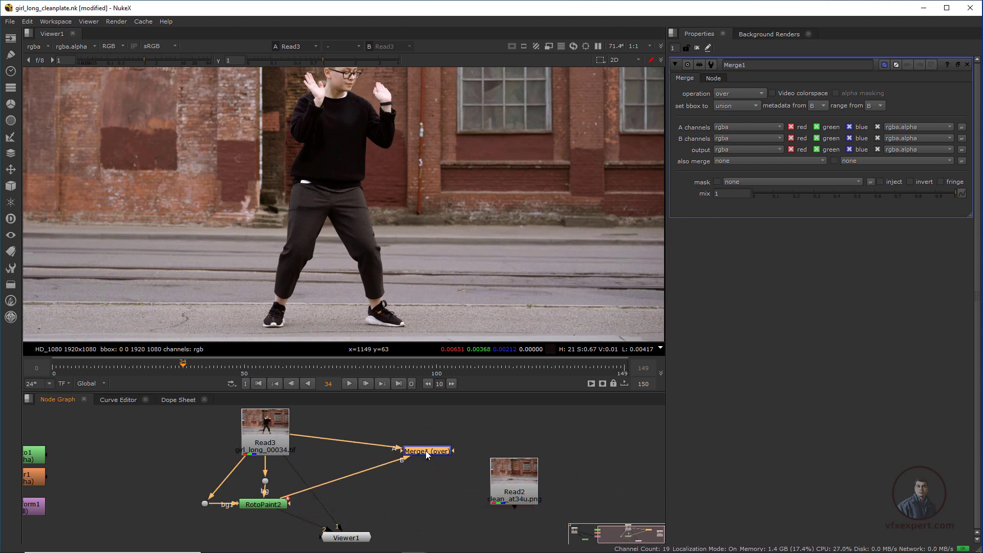
View the Merge1 output and set its operation to difference.
key(1)
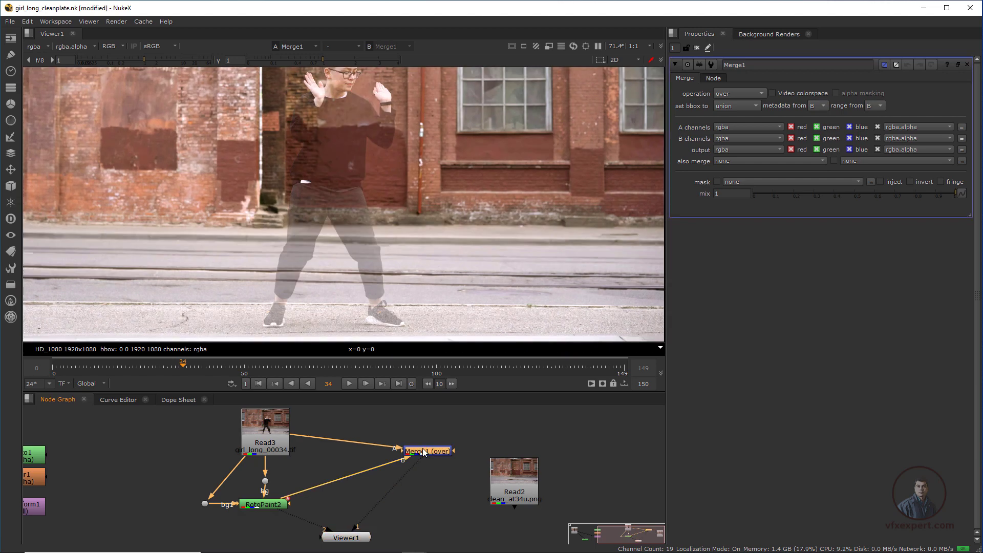
click(735, 93)
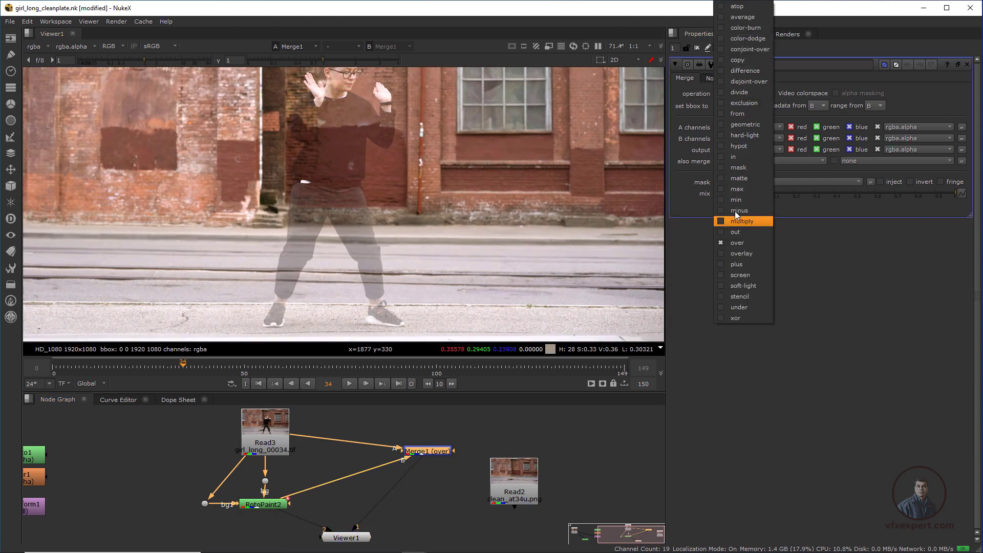
click(741, 71)
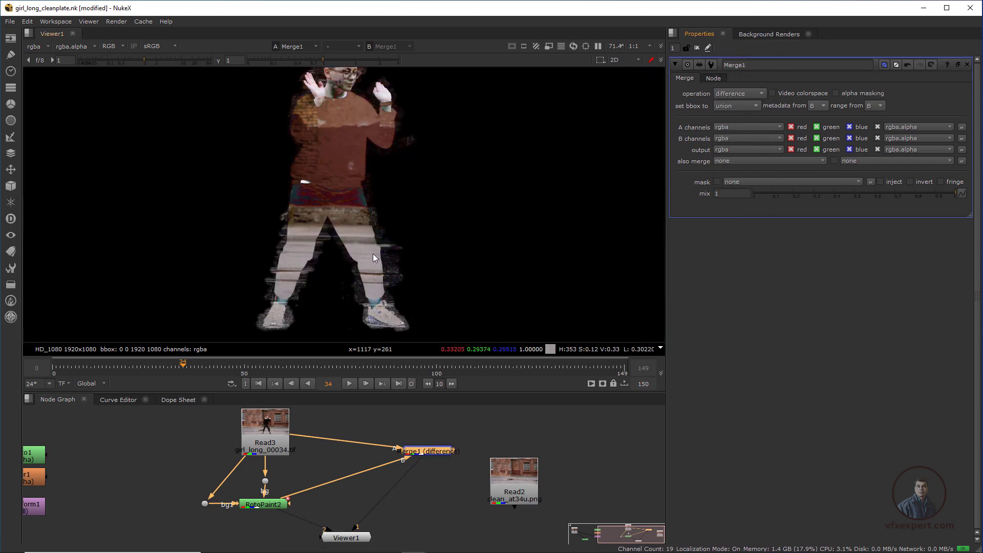
Examine the difference image for unnecessary paint around the dancer's torso, arms, legs and shoes.
middle_drag(352, 263, 391, 241)
scroll(391, 242, up, 1)
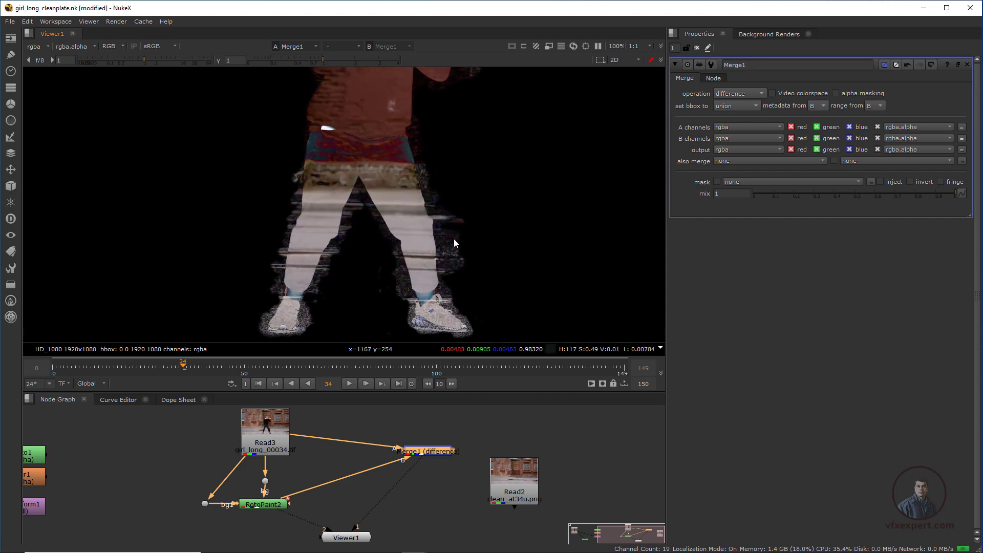
middle_drag(341, 215, 363, 233)
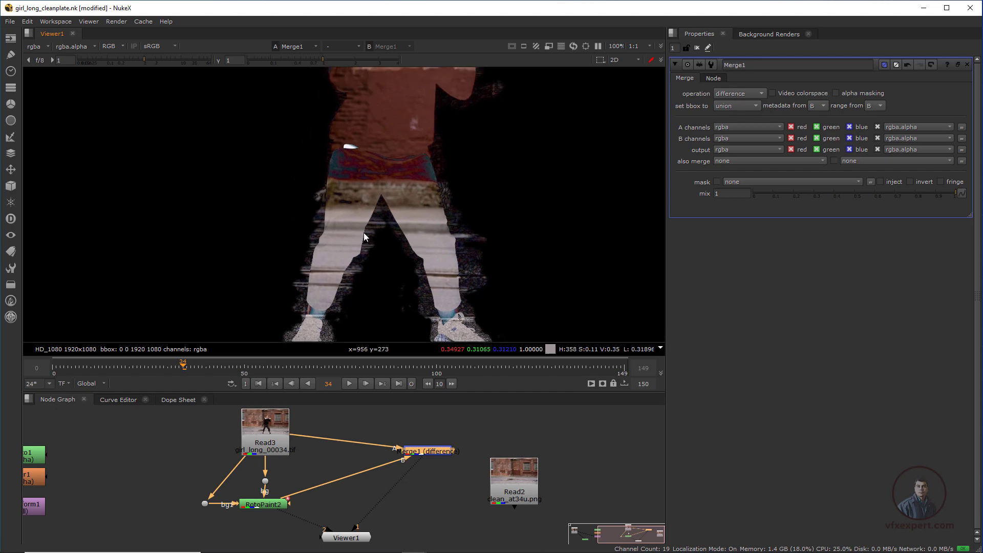
scroll(350, 266, down, 1)
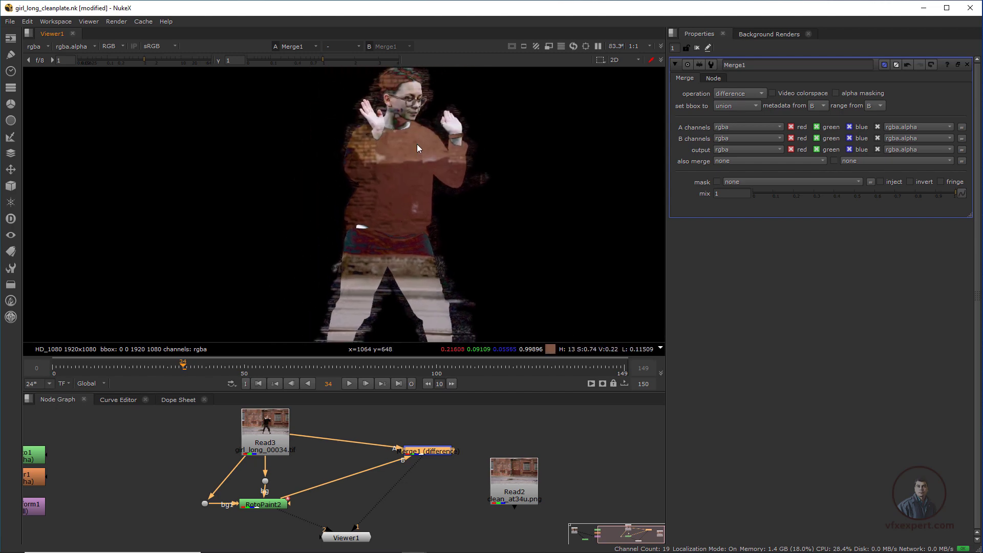
scroll(421, 231, up, 2)
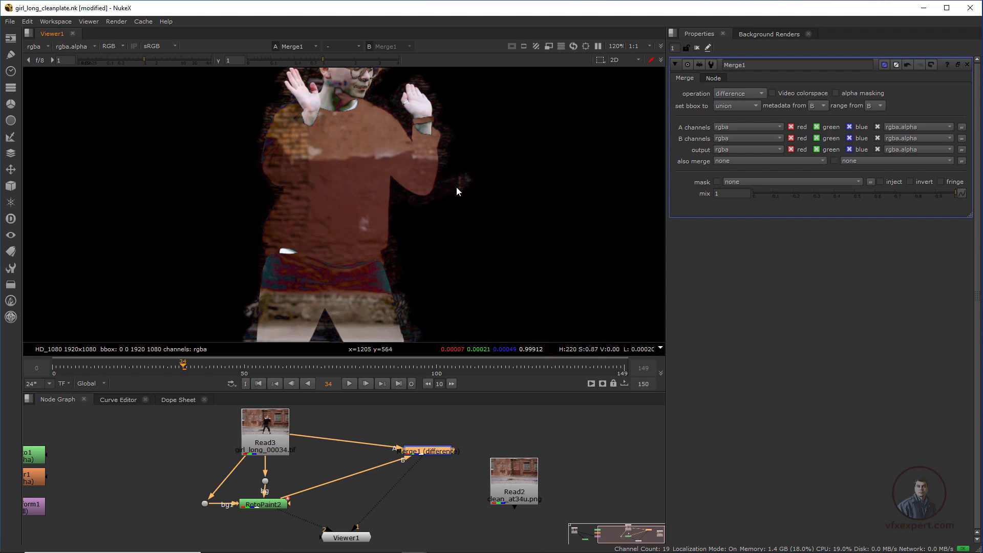
scroll(422, 281, down, 2)
middle_drag(430, 297, 453, 255)
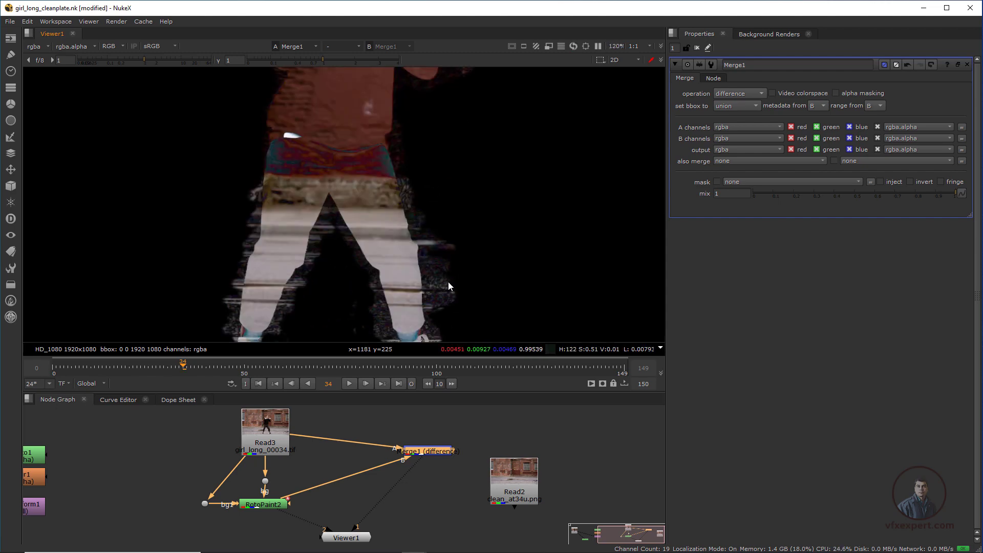
scroll(442, 269, up, 1)
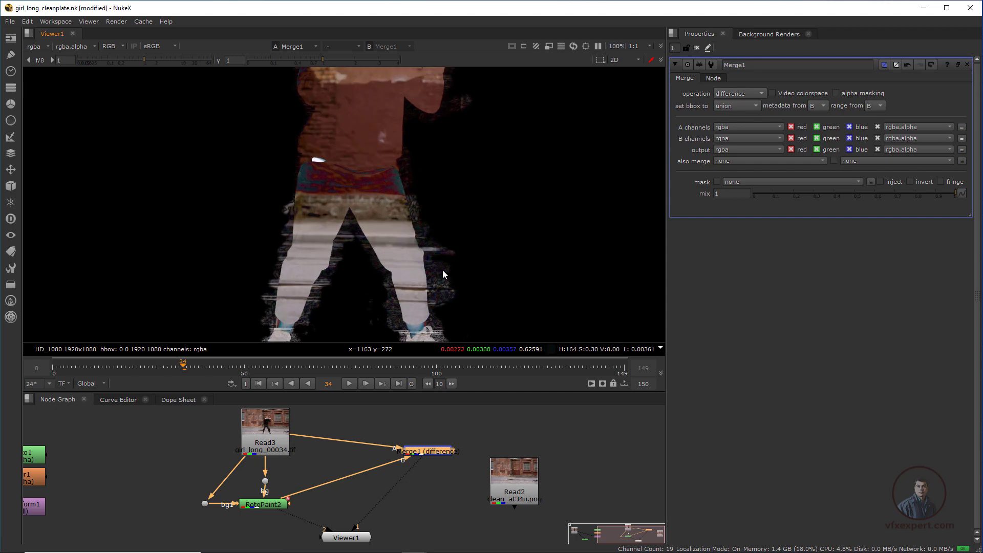
Reopen RotoPaint2 and reveal original background close around the dancer's outline in the difference view, reducing the brush from 56 to about 31.
click(266, 506)
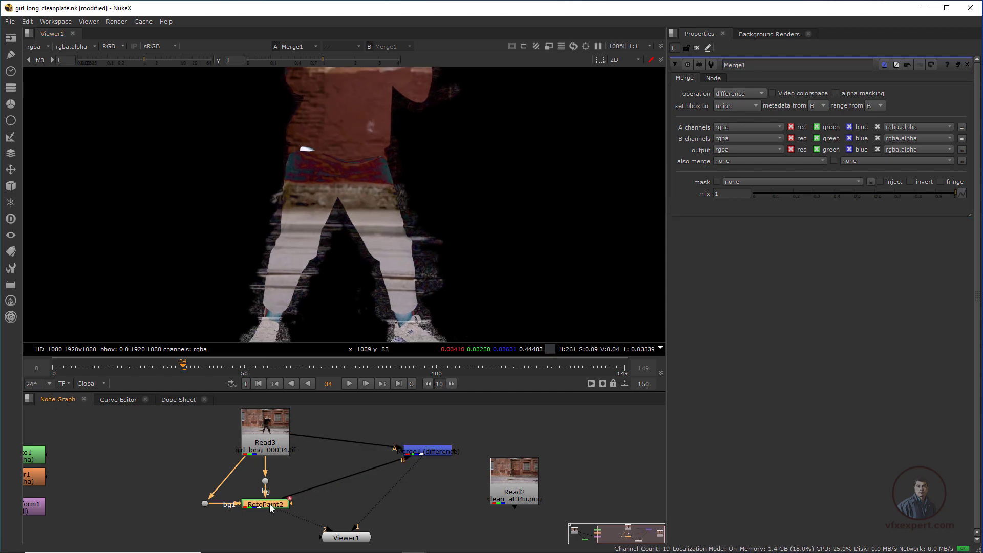
double_click(270, 505)
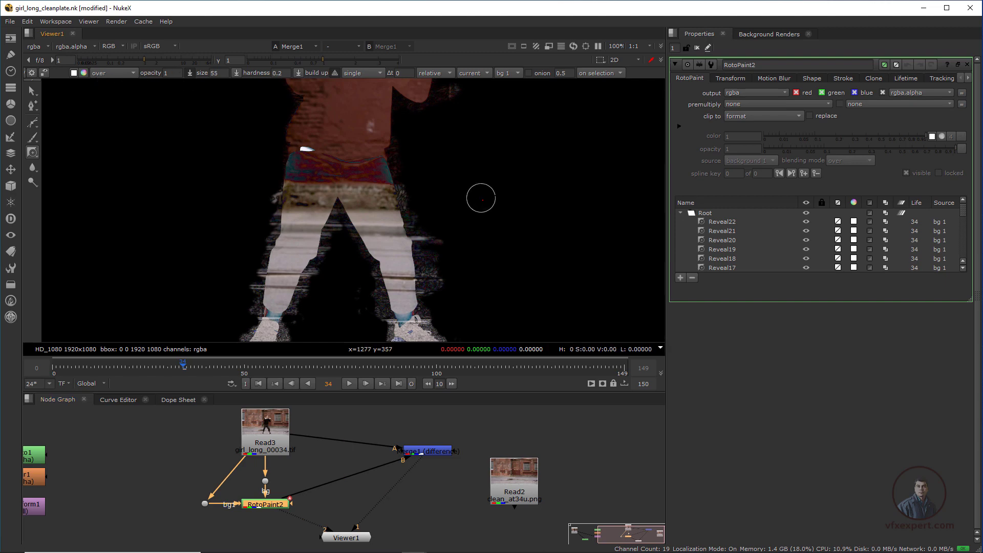
scroll(465, 233, up, 2)
middle_drag(458, 259, 405, 215)
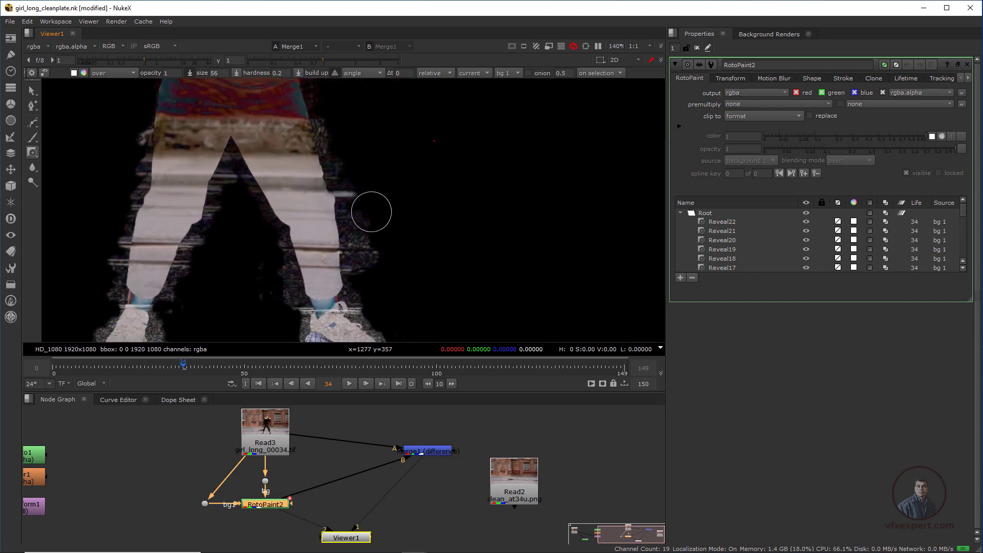
drag(371, 255, 397, 272)
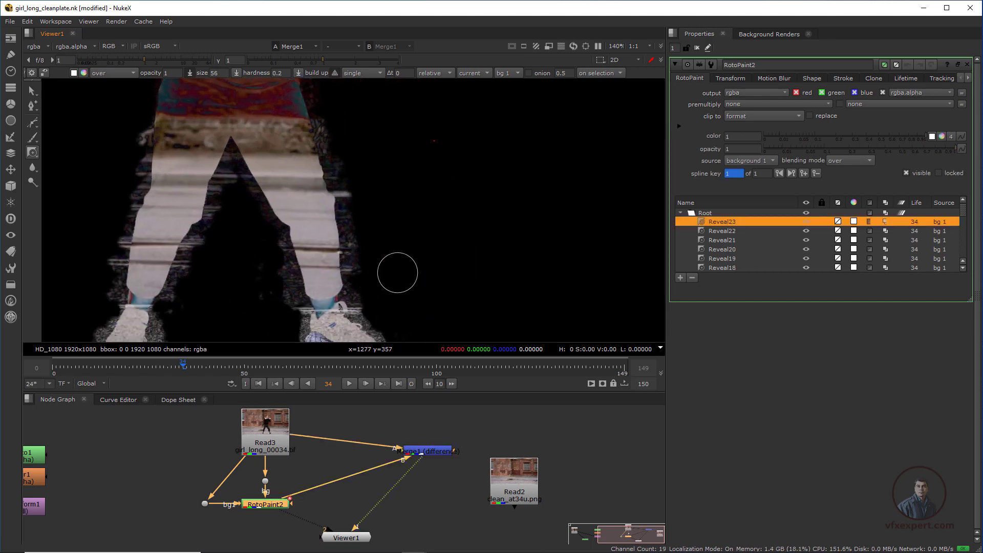
middle_drag(398, 271, 409, 182)
mouse_move(409, 183)
mouse_down()
mouse_move(382, 103)
mouse_move(395, 195)
mouse_up()
middle_drag(424, 194, 446, 206)
drag(311, 234, 316, 220)
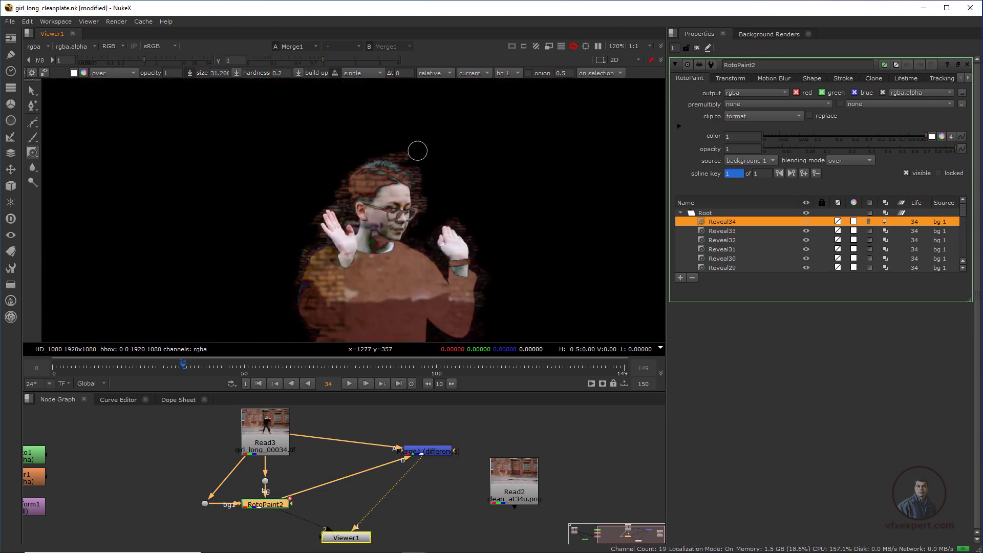
Assign RotoPaint2 to viewer input 1 and Read3 to viewer input 2 for comparison.
middle_drag(307, 482, 333, 485)
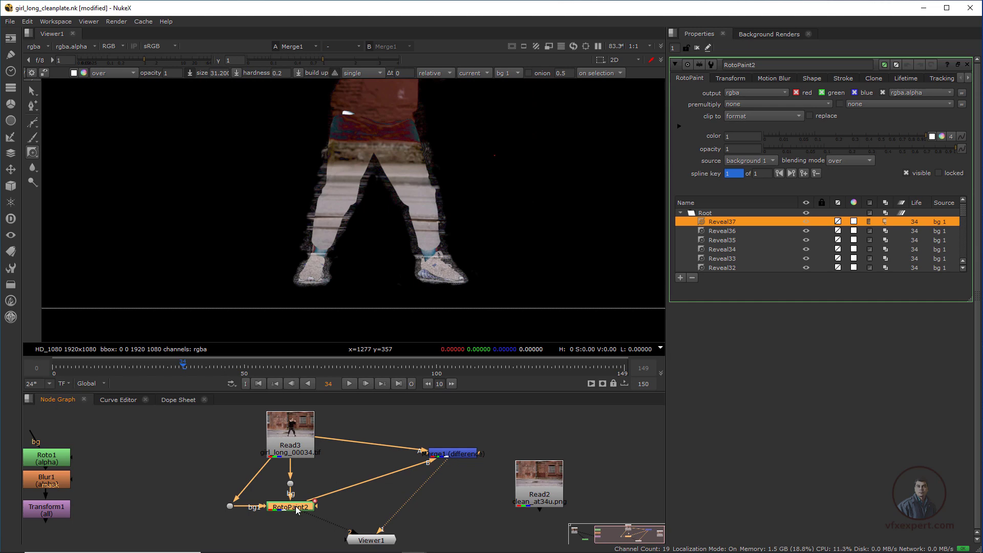
key(1)
scroll(393, 243, down, 4)
middle_drag(395, 205, 340, 245)
click(304, 438)
key(2)
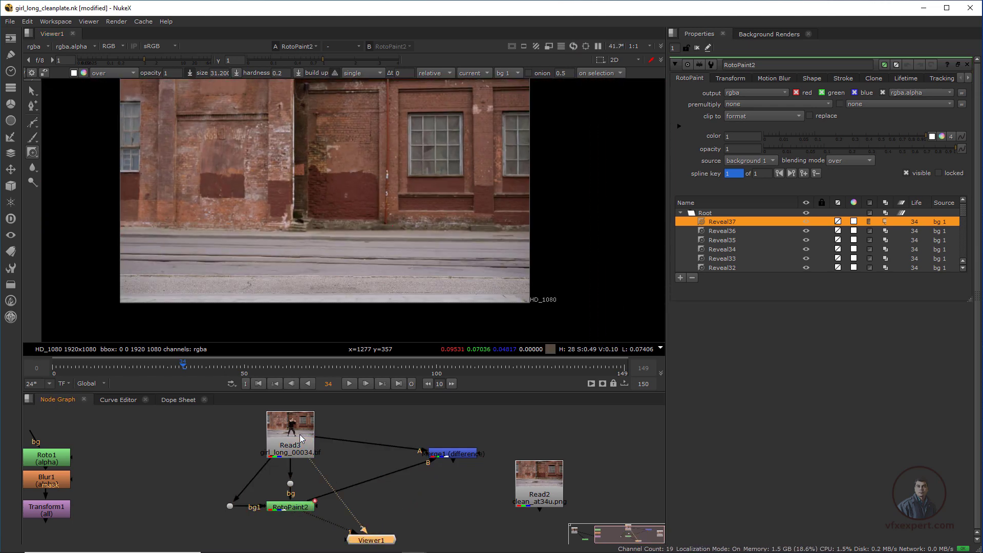
Compare the original frame with the refined clean plate by alternating between viewer inputs 1 and 2.
scroll(348, 290, up, 2)
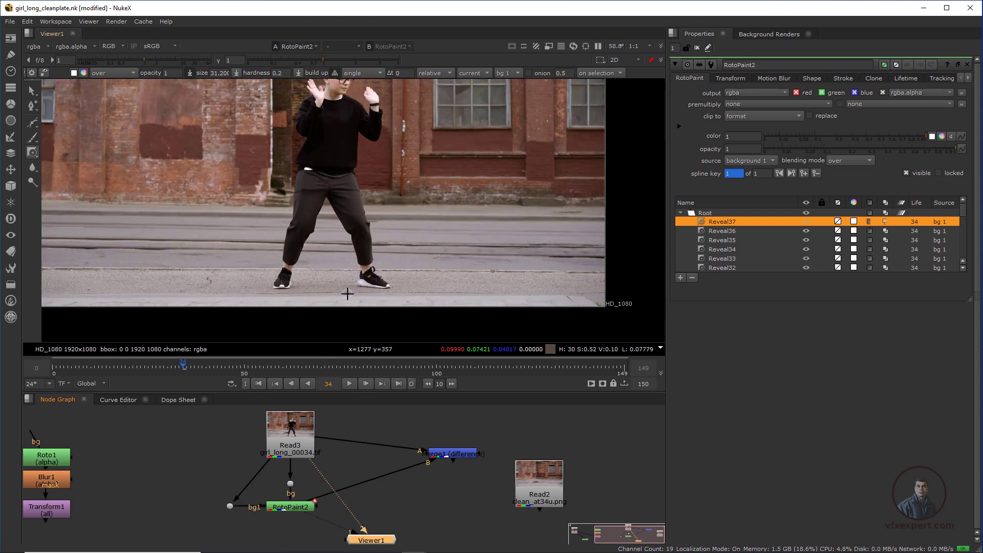
key(1)
key(2)
key(1)
key(2)
key(1)
scroll(349, 291, down, 1)
key(2)
key(1)
key(2)
key(1)
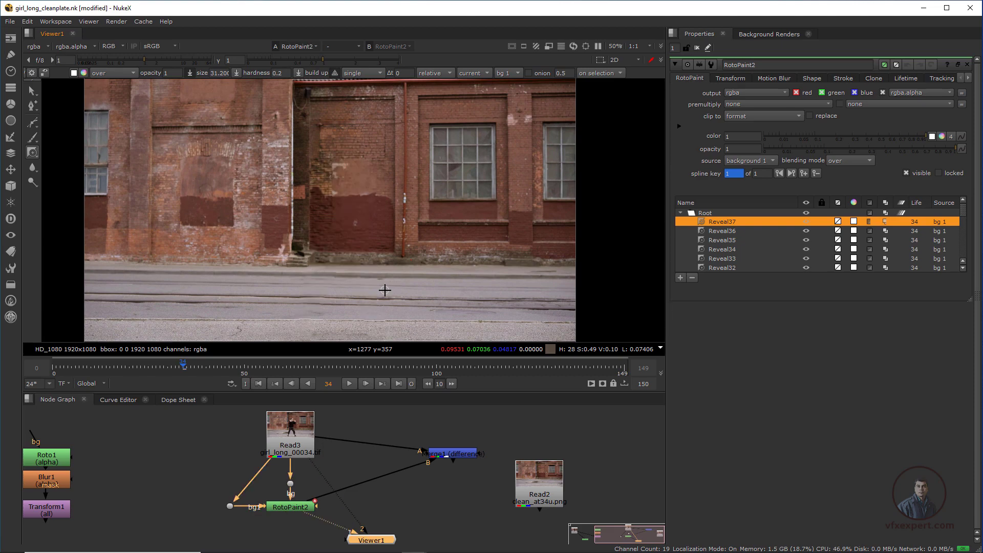
key(2)
key(1)
Inspect the road, rails and pavement edge up close by alternating between the clean plate and the original frame.
scroll(358, 295, up, 1)
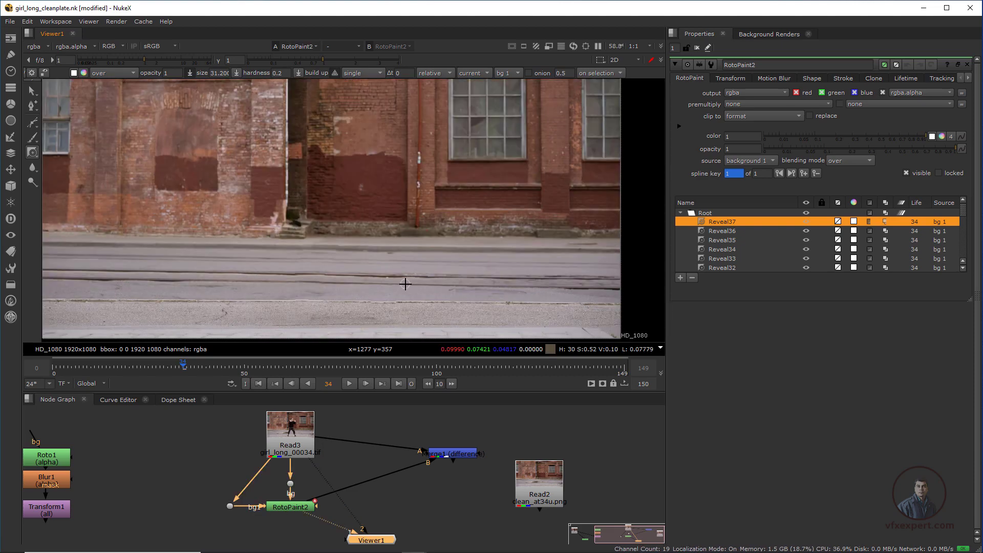
scroll(358, 295, up, 3)
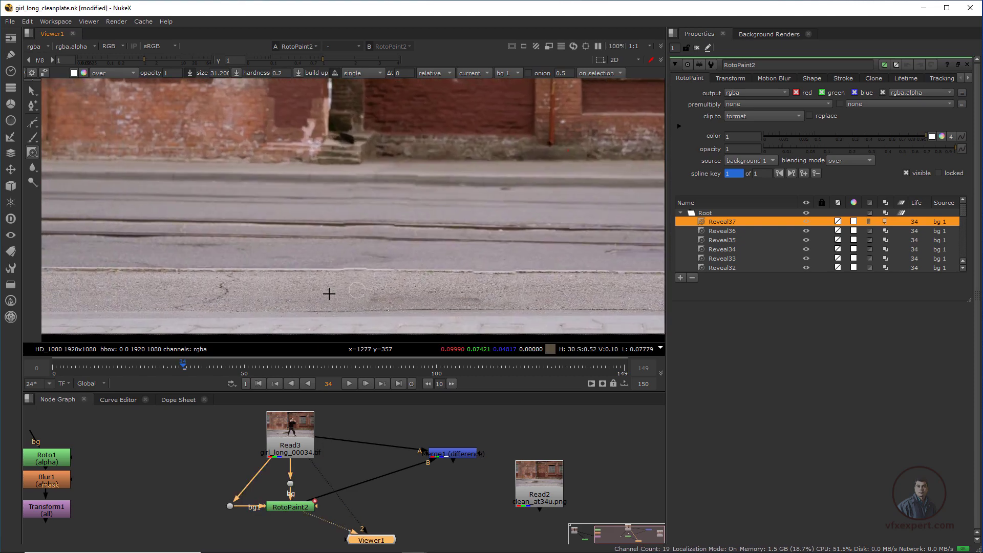
scroll(350, 280, up, 1)
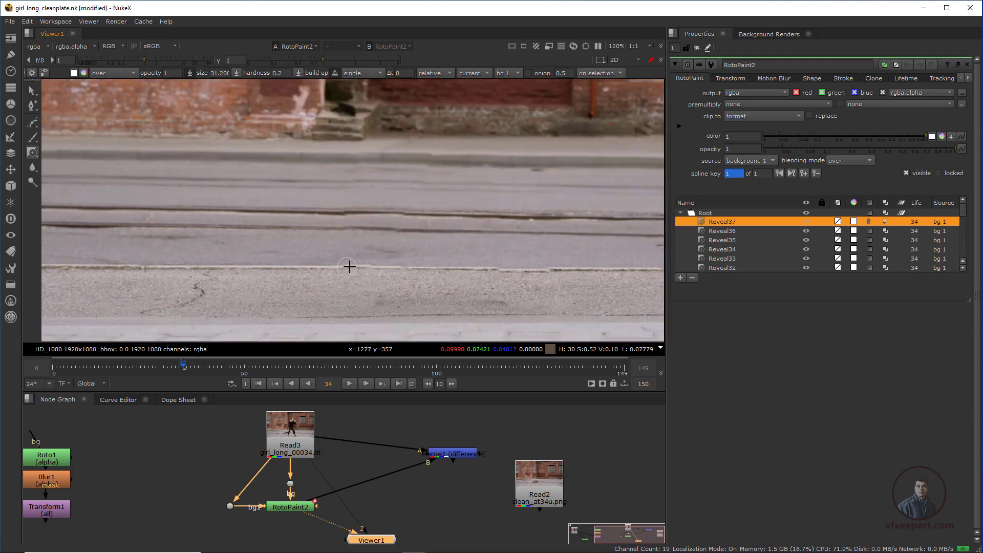
key(2)
key(1)
key(2)
key(1)
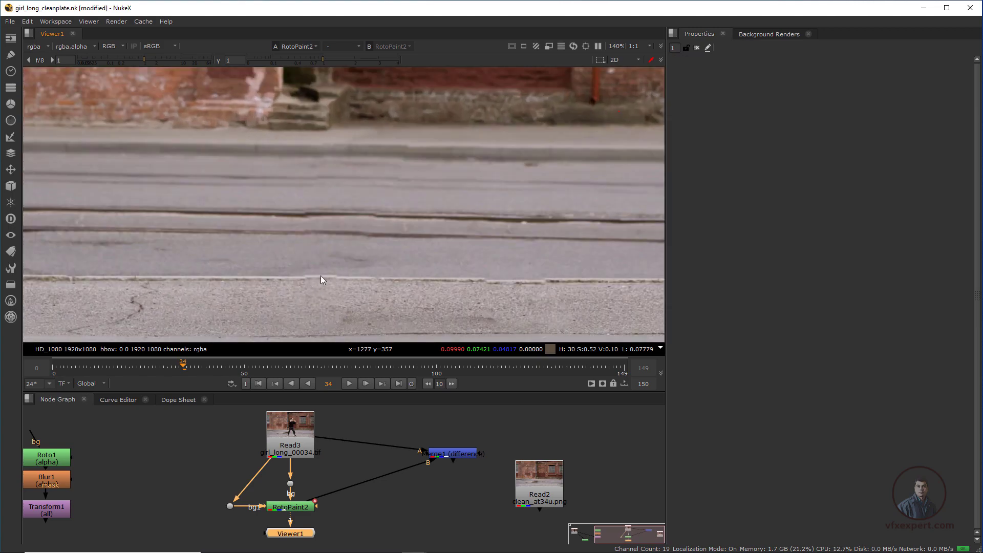
Reopen RotoPaint2, set the paint source from bg 1 to fg, and switch to the Clone brush for the pavement edge.
scroll(338, 284, up, 2)
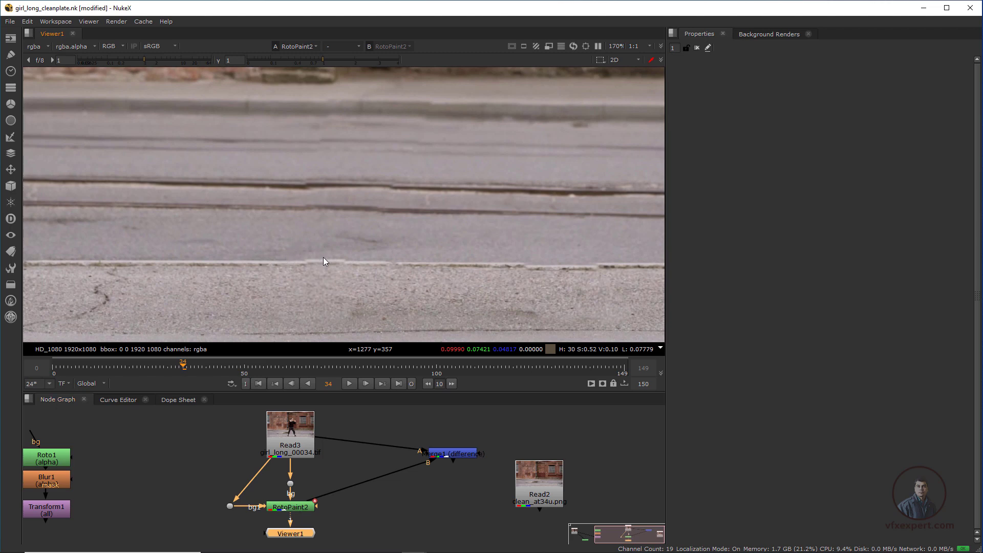
double_click(295, 507)
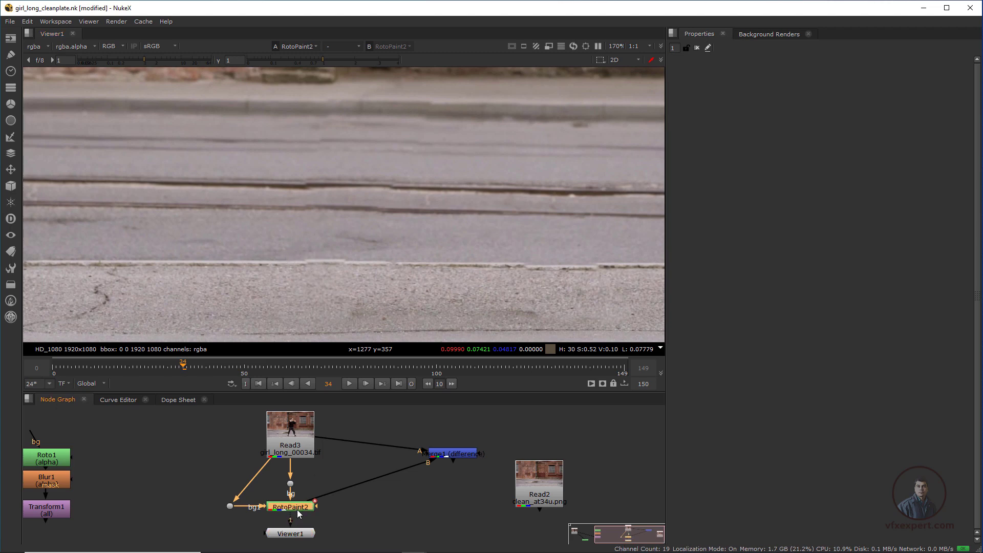
click(513, 77)
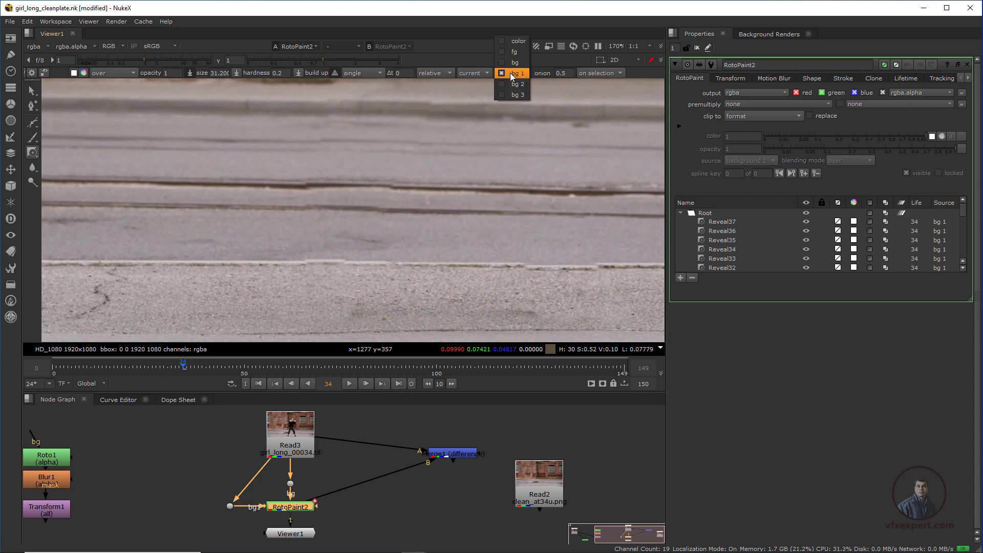
click(507, 51)
scroll(347, 245, up, 4)
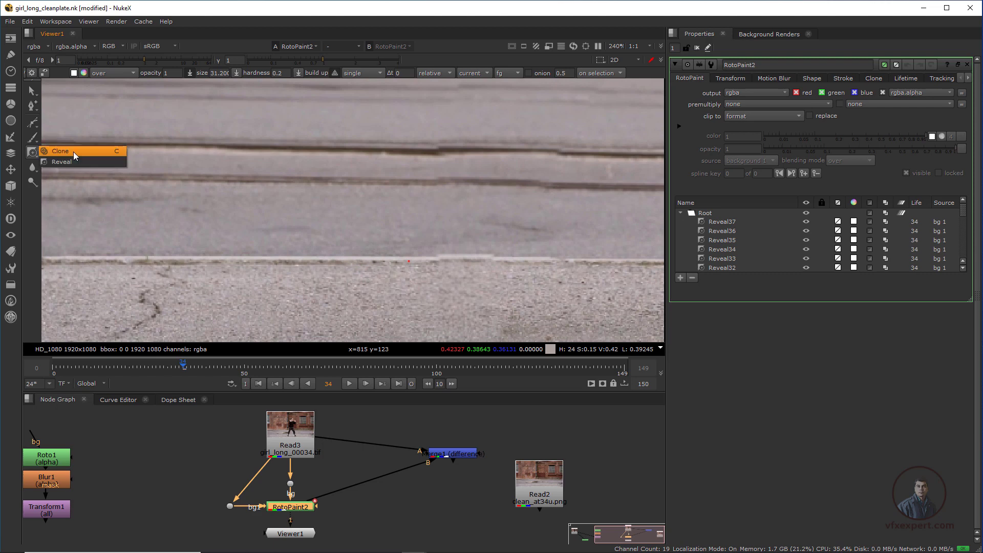
click(60, 151)
scroll(402, 288, up, 1)
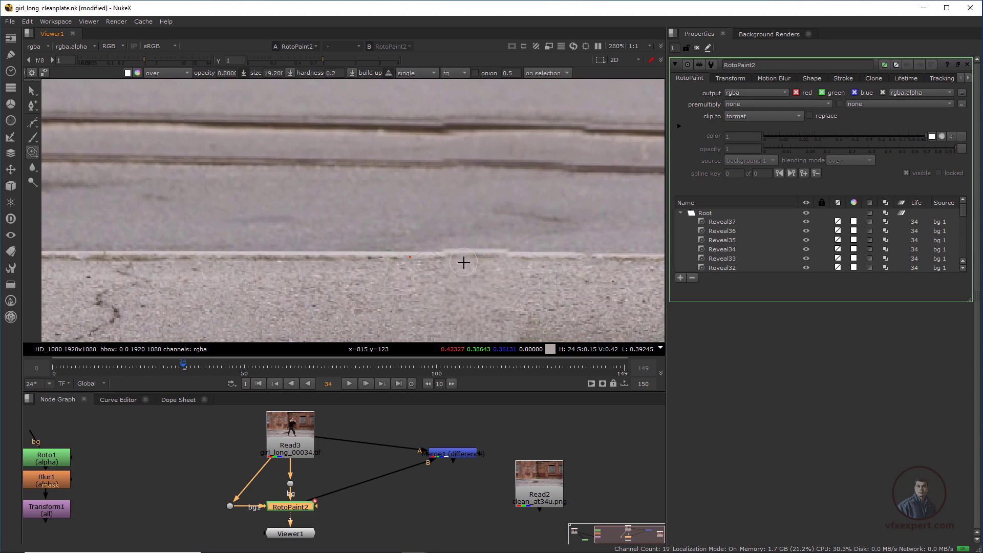
Clone along the stepped white pavement edge line to straighten it, reducing the brush from 19.2 to 12.
click(428, 256)
scroll(511, 251, up, 3)
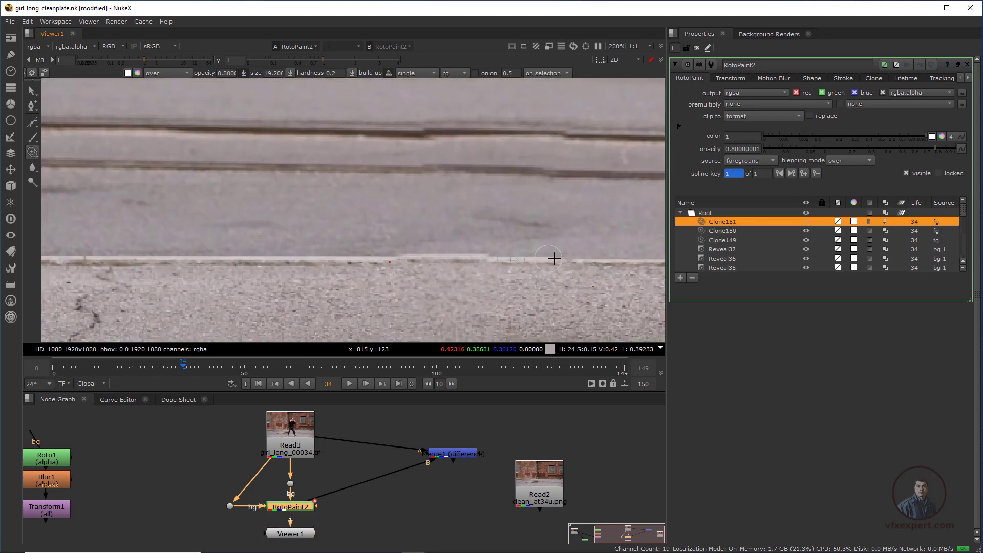
click(338, 253)
click(325, 253)
click(311, 252)
click(288, 253)
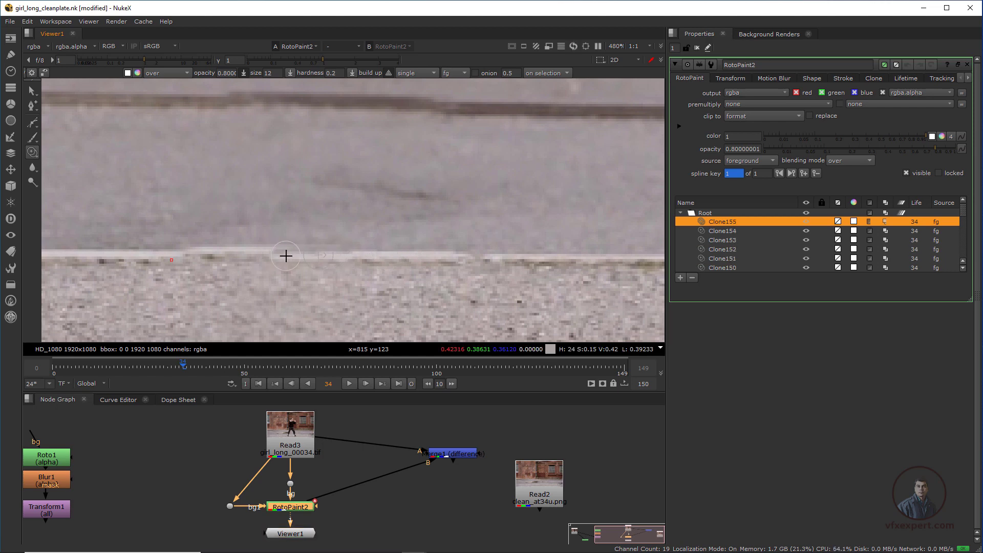
click(268, 252)
click(241, 251)
click(218, 251)
click(197, 250)
click(183, 246)
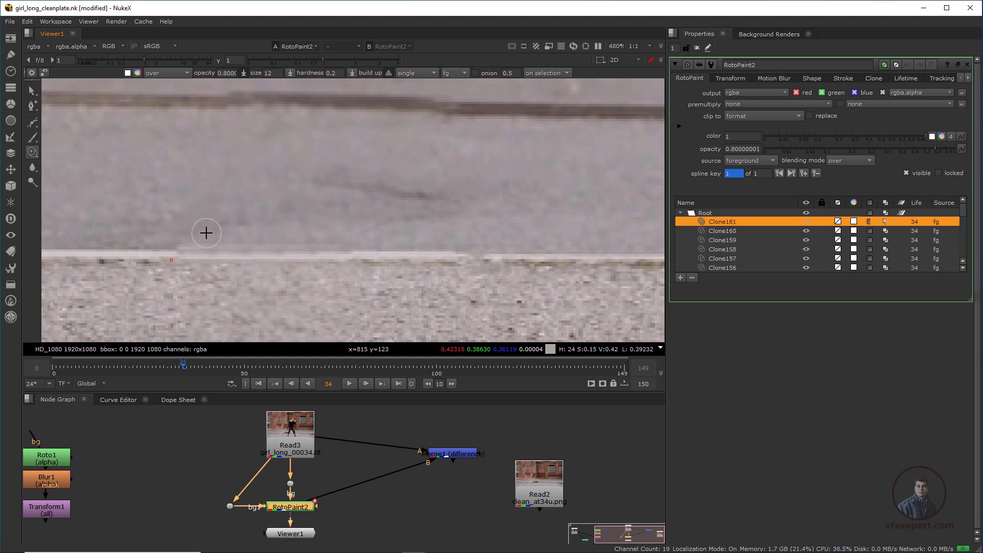
Reduce the clone brush to 9.8 and clean the road side of the white pavement edge line.
shift+drag(232, 219, 229, 219)
click(195, 243)
click(230, 243)
click(258, 244)
click(290, 243)
scroll(400, 263, down, 4)
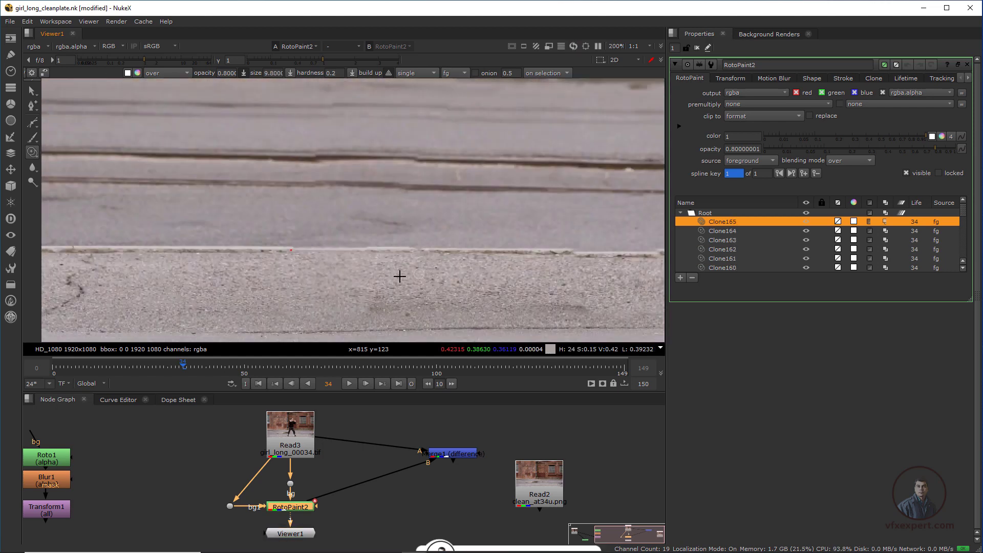
scroll(384, 263, down, 4)
Compare the full-frame clean plate with the original Read3 frame by alternating between viewer inputs 1 and 2.
middle_drag(325, 500, 333, 493)
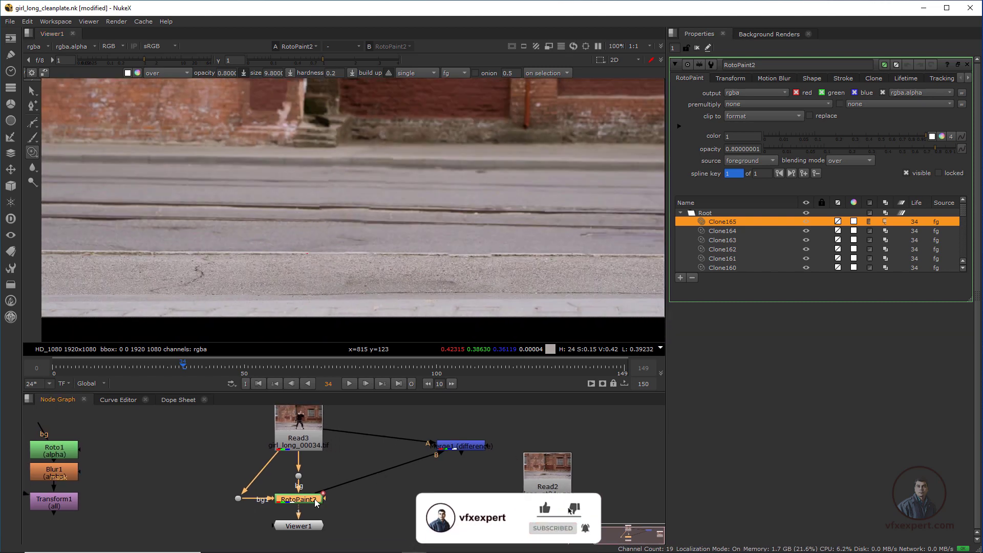
click(299, 440)
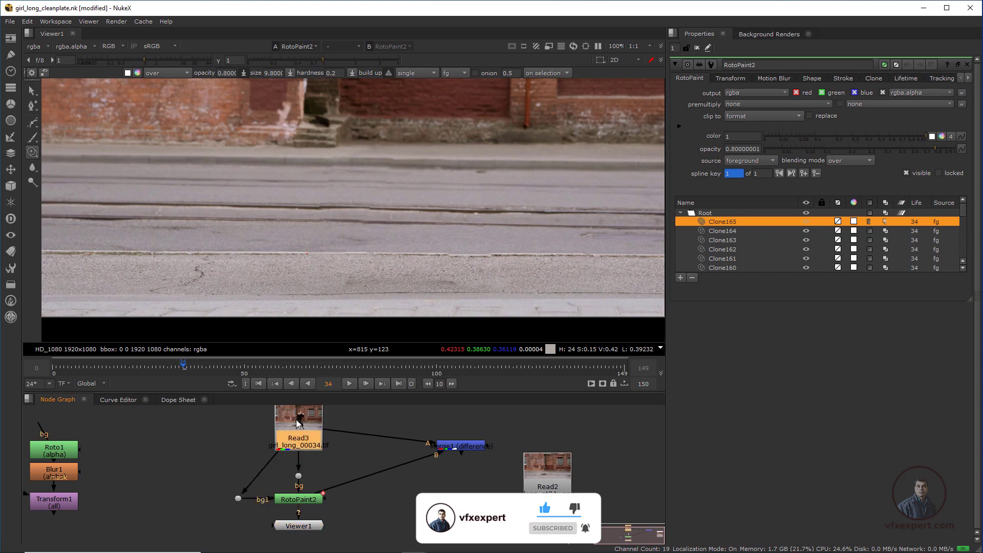
key(1)
scroll(424, 263, down, 4)
middle_drag(402, 288, 406, 261)
key(1)
key(2)
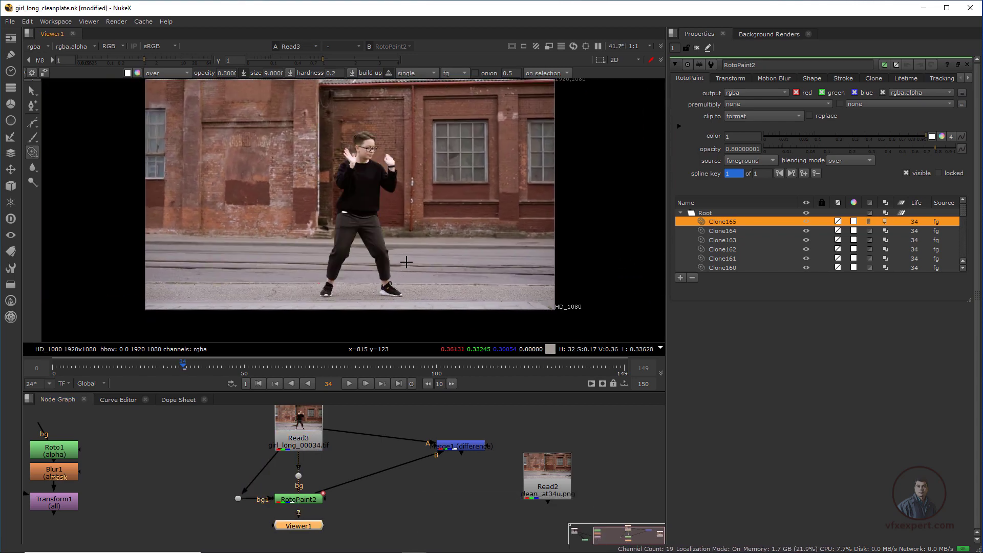
key(1)
scroll(399, 231, up, 1)
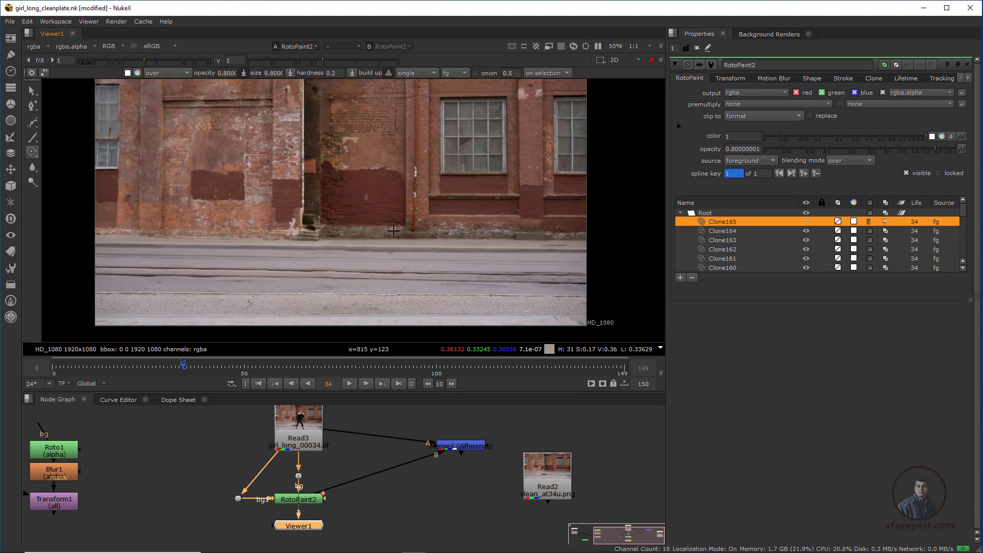
scroll(350, 285, down, 1)
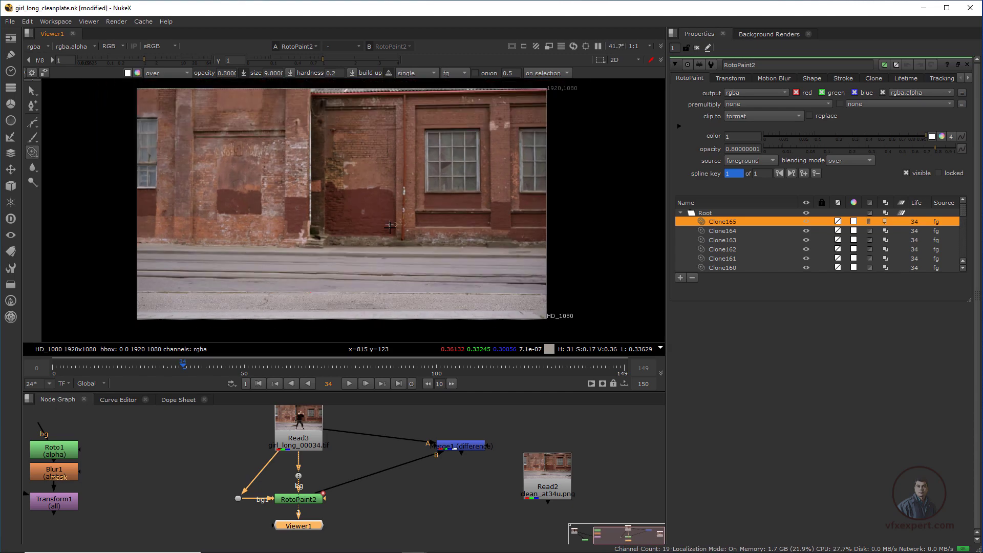